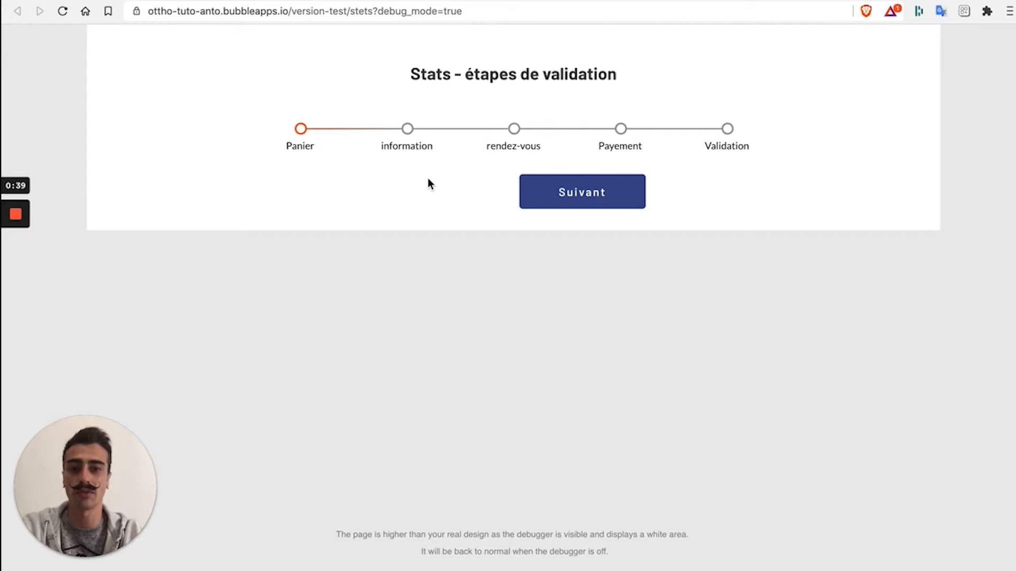
- Switch to the Bubble editor and look over the stets page's properties and the available elements
left_click(108, 1)
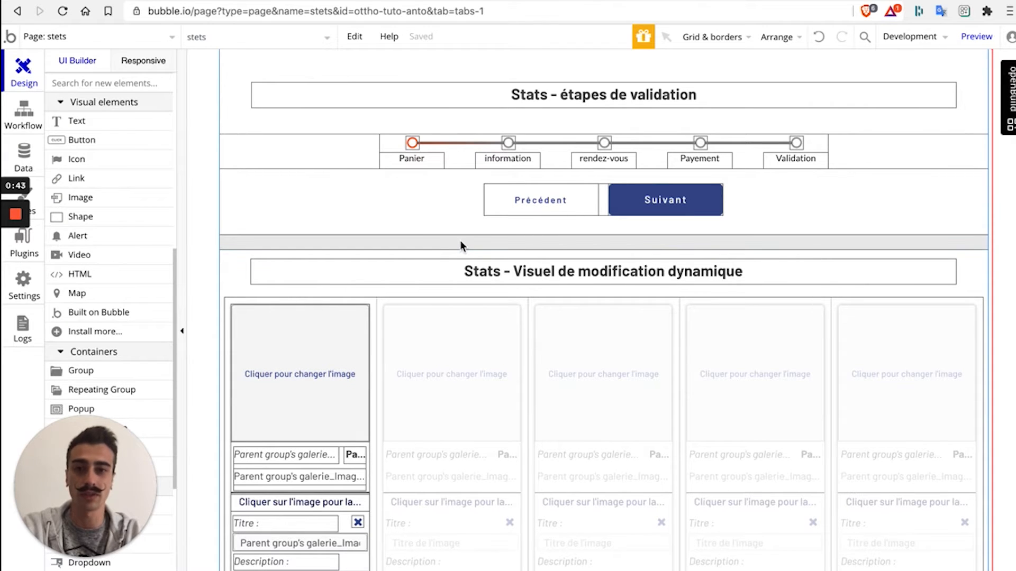
double_click(478, 245)
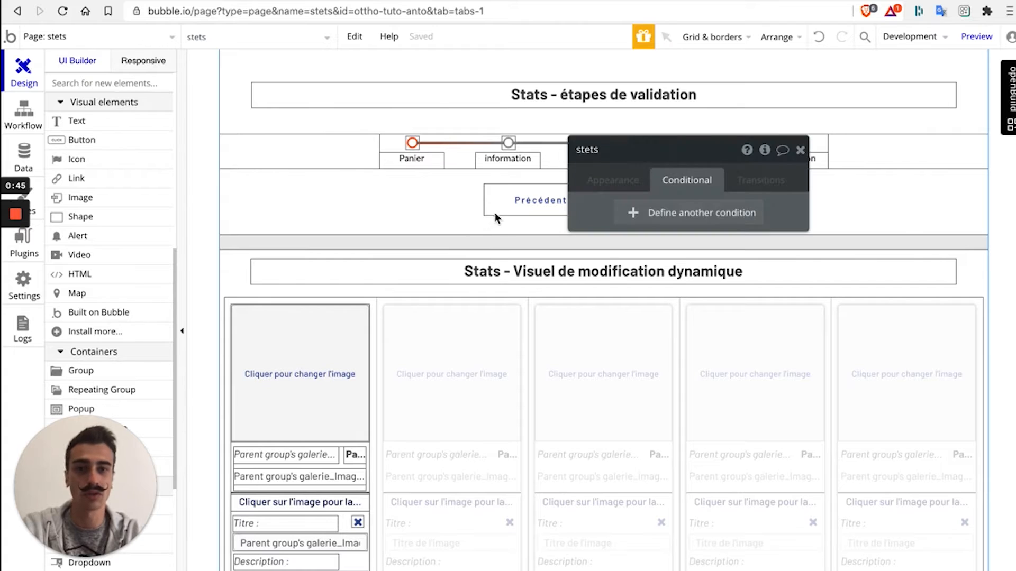
left_click(800, 152)
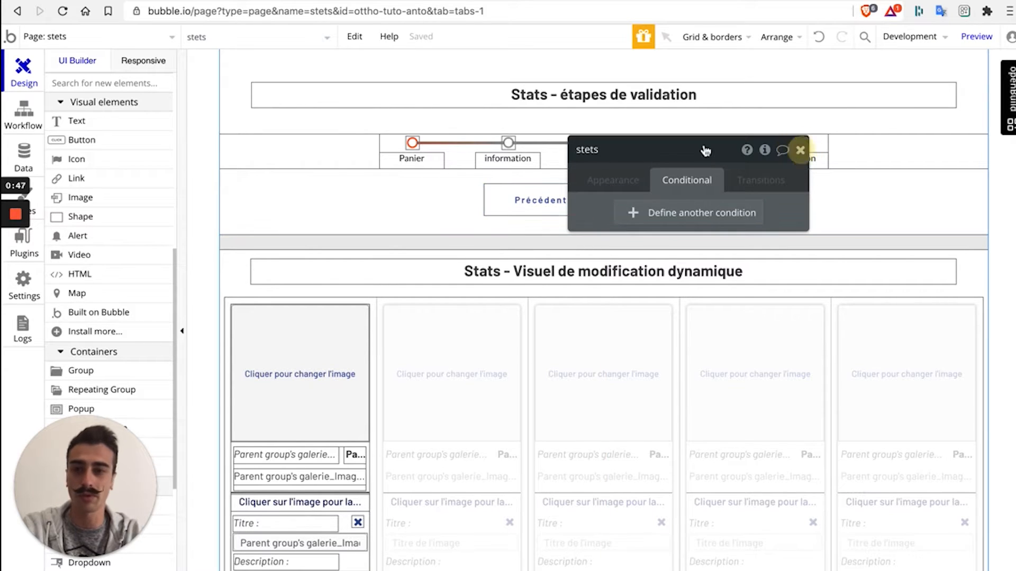
scroll(98, 306, "down", 1)
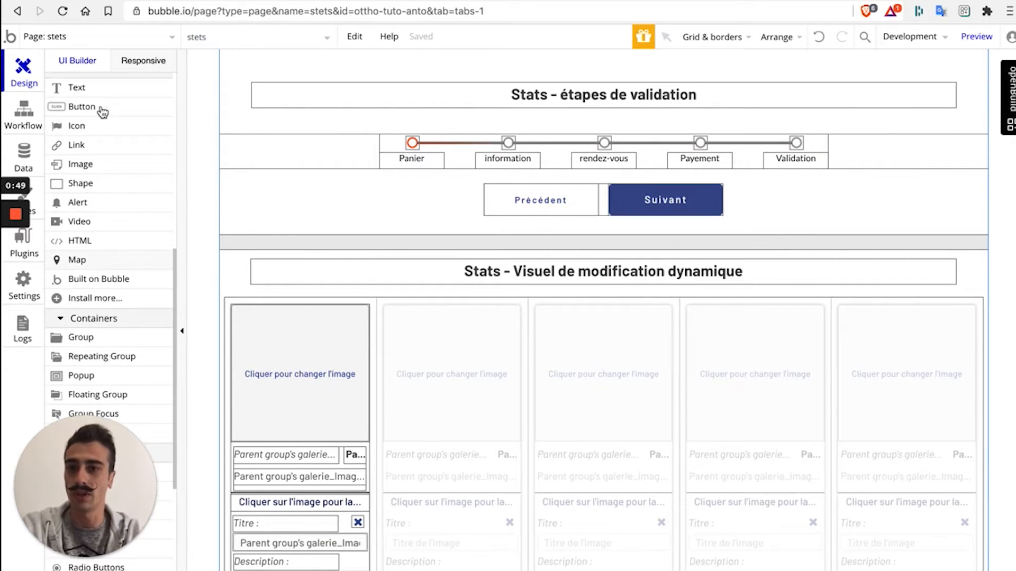
scroll(92, 334, "down", 3)
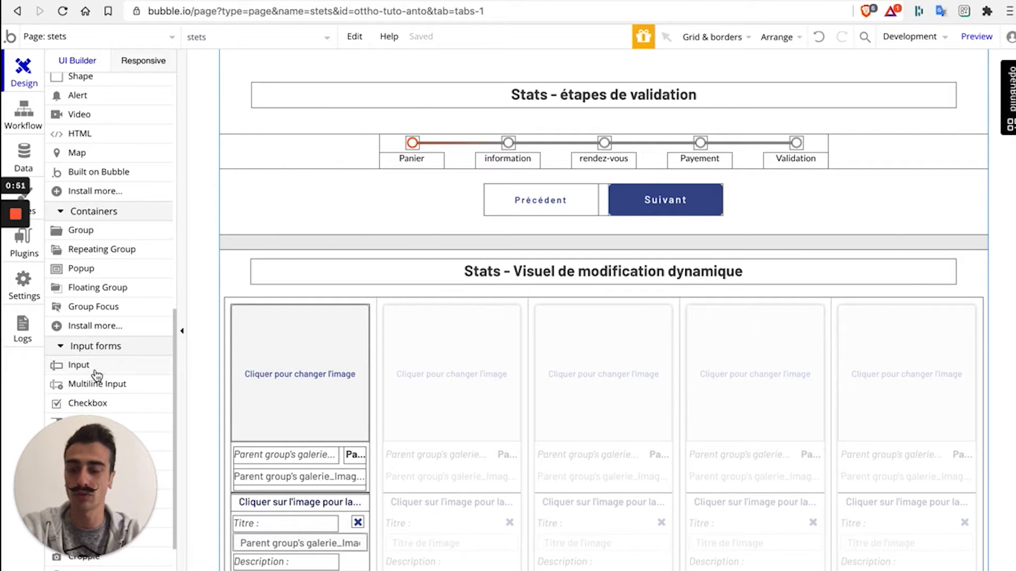
- Open the element inspector of Group J, the group containing the validation steps
left_click(381, 199)
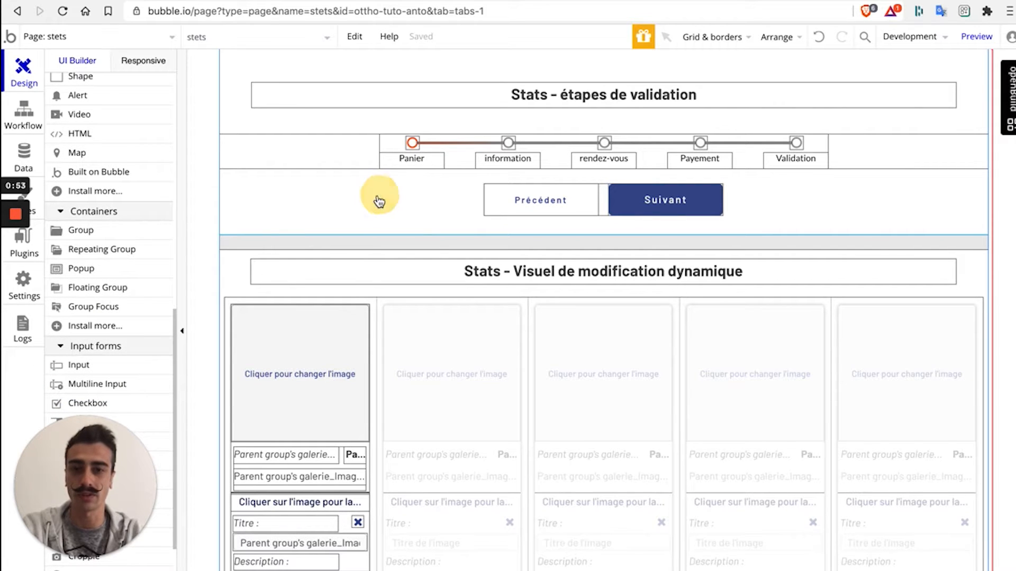
left_click(349, 207)
double_click(351, 208)
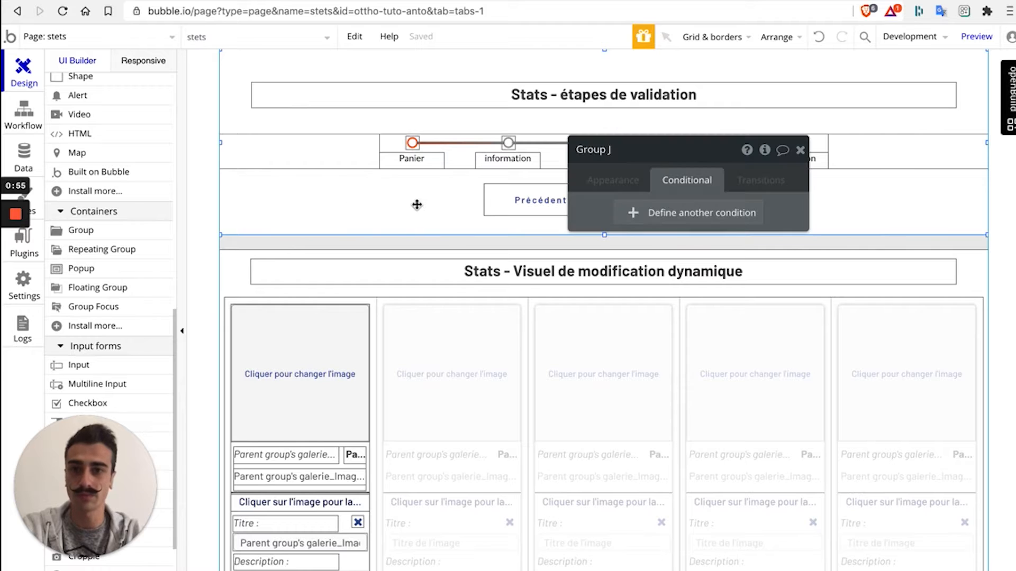
left_click(767, 157)
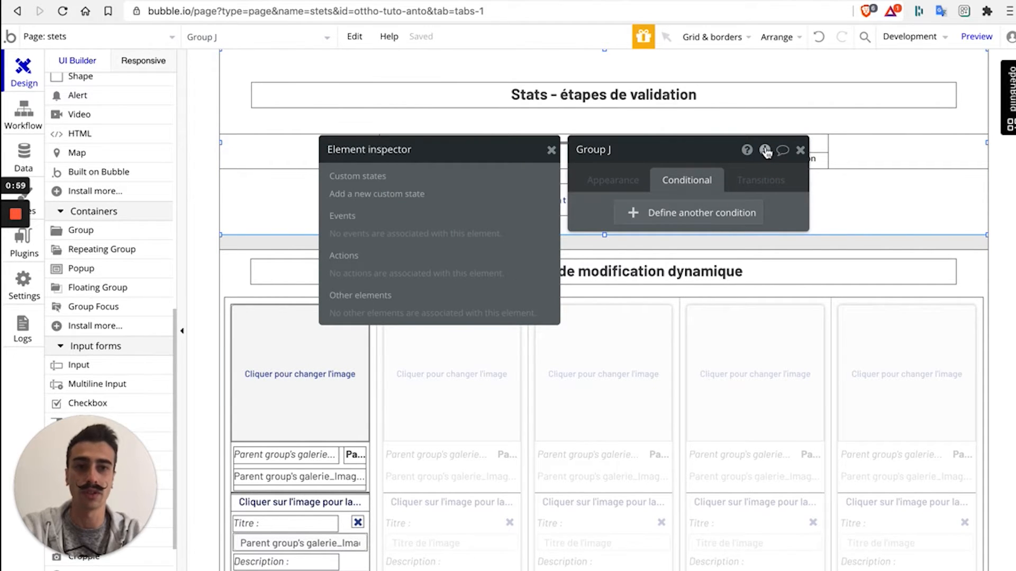
- Review the state types offered for a new custom state on Group J, then cancel and close its inspector and properties
left_click(358, 195)
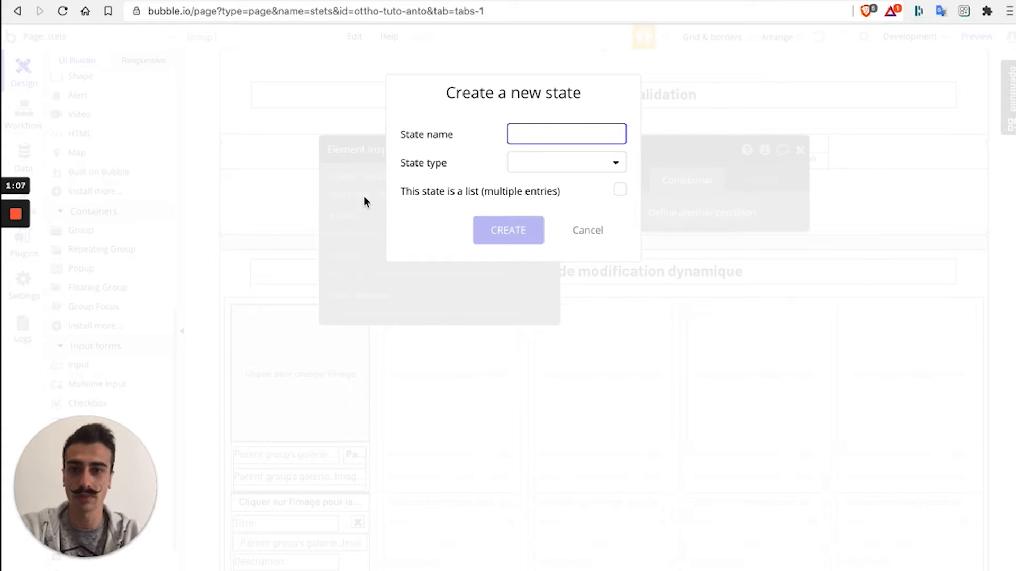
left_click(554, 168)
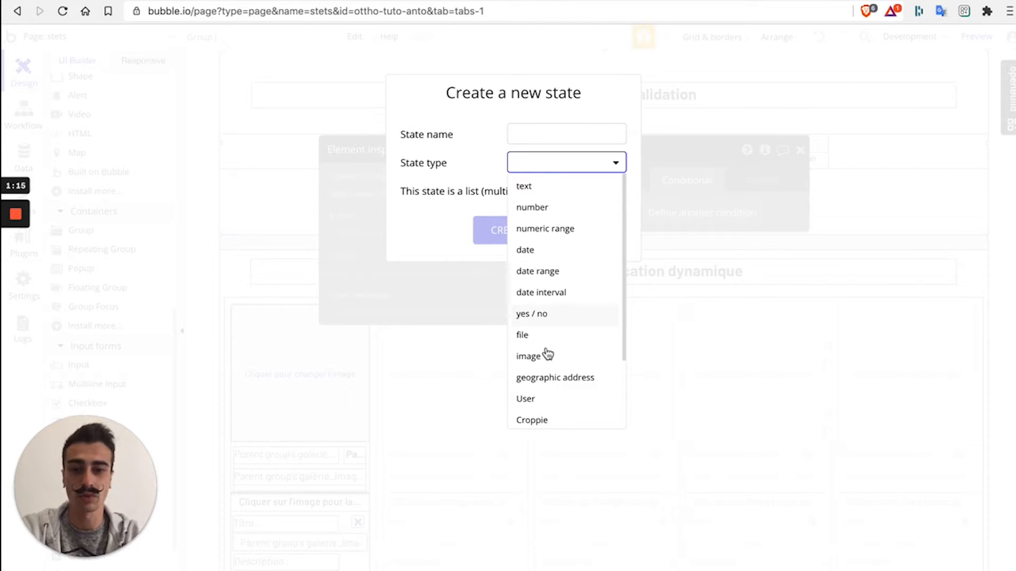
scroll(549, 355, "down", 3)
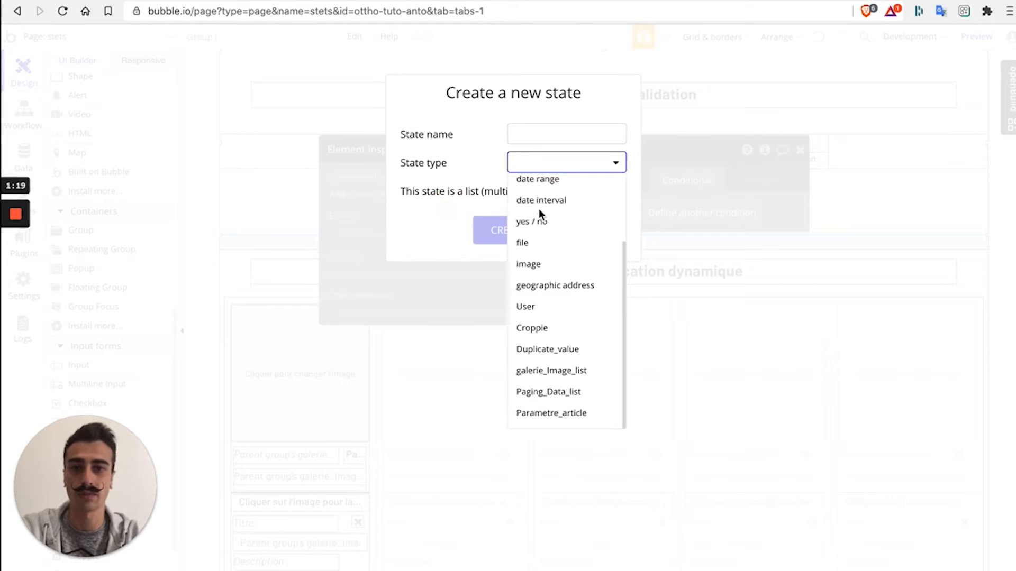
left_click(646, 211)
left_click(594, 233)
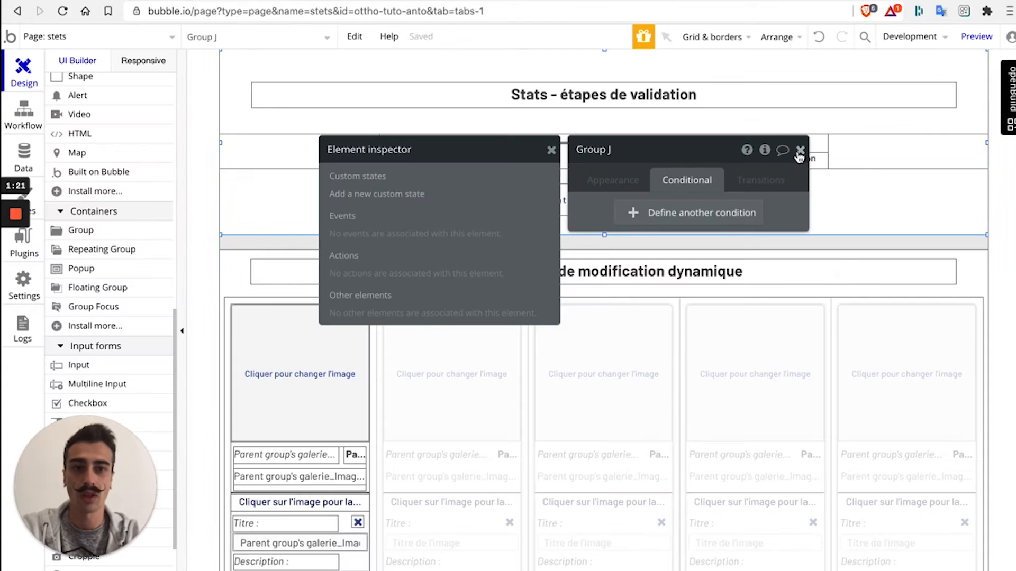
left_click(551, 150)
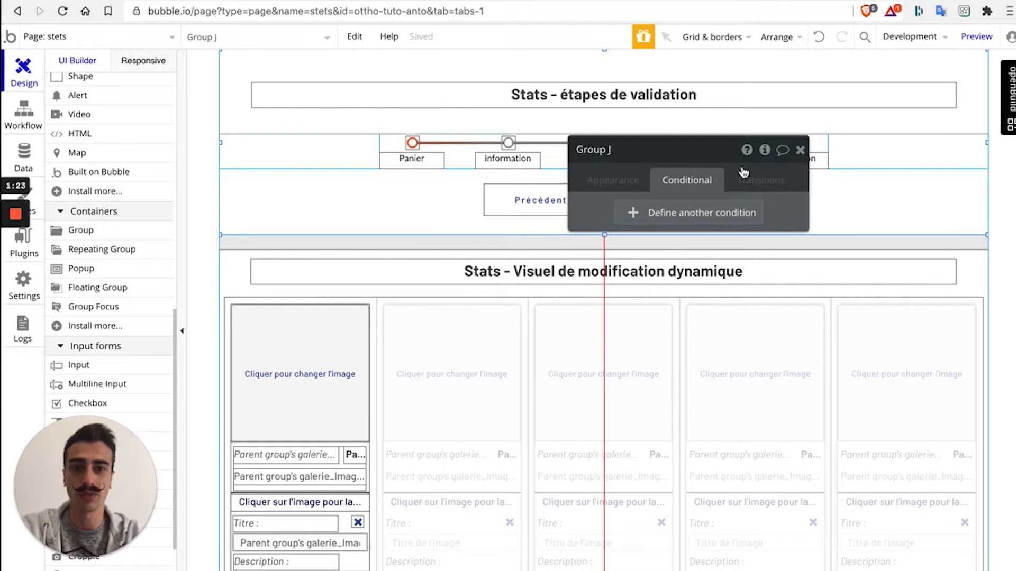
left_click(801, 152)
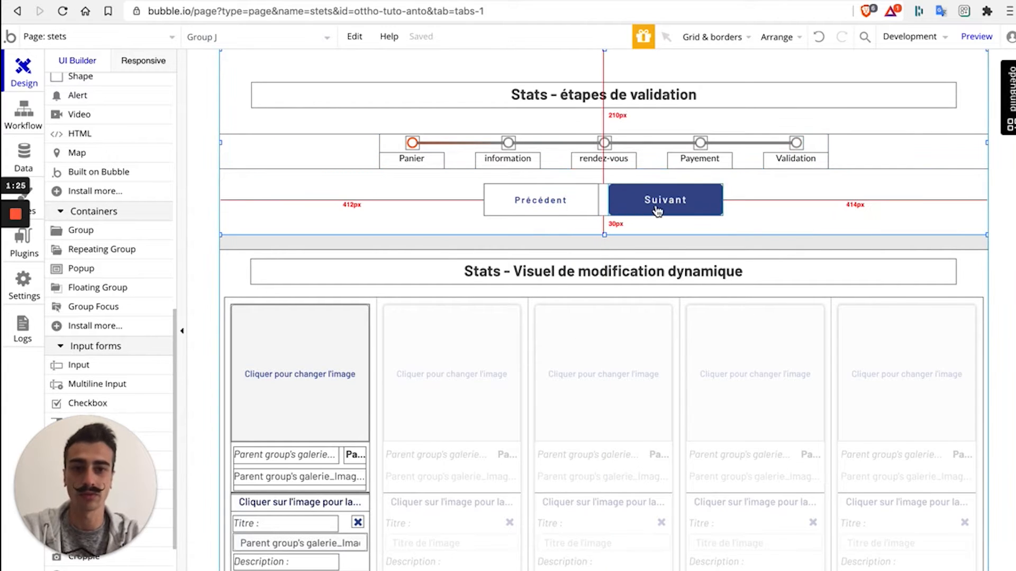
- Set the default value of the stets page's Step custom state to 1 and close its properties
left_click(424, 245)
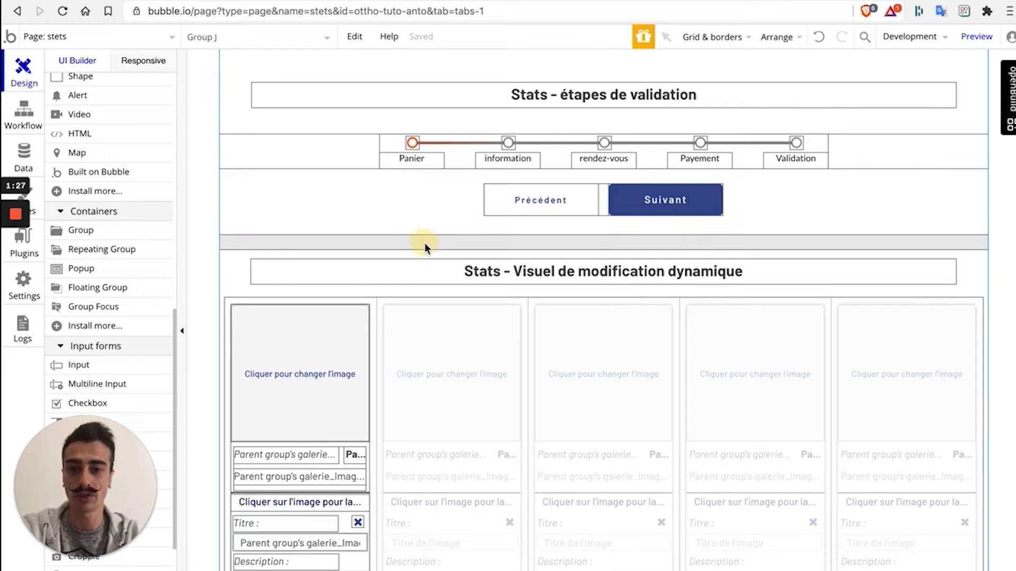
left_click(765, 150)
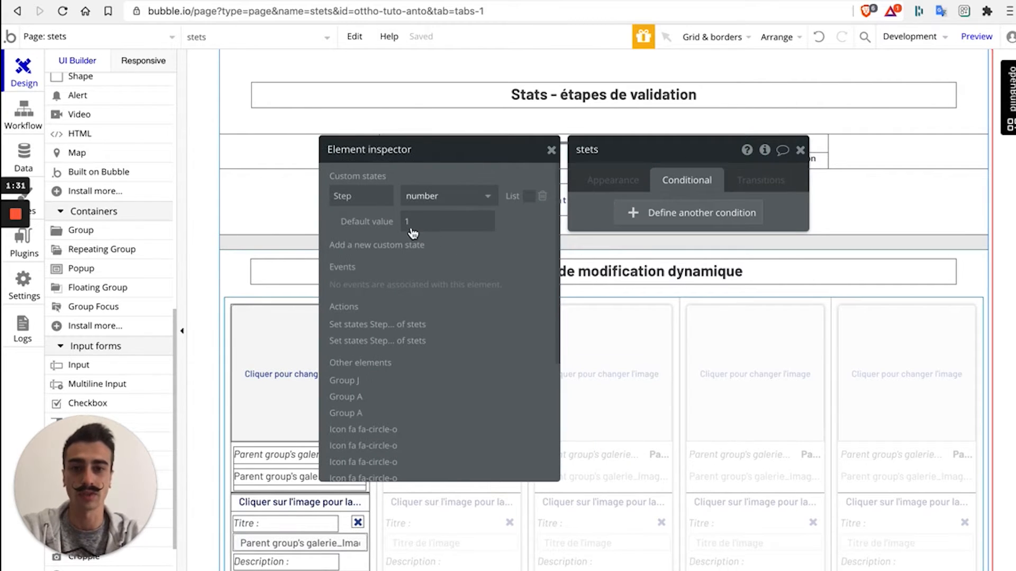
left_click(408, 226)
type("1")
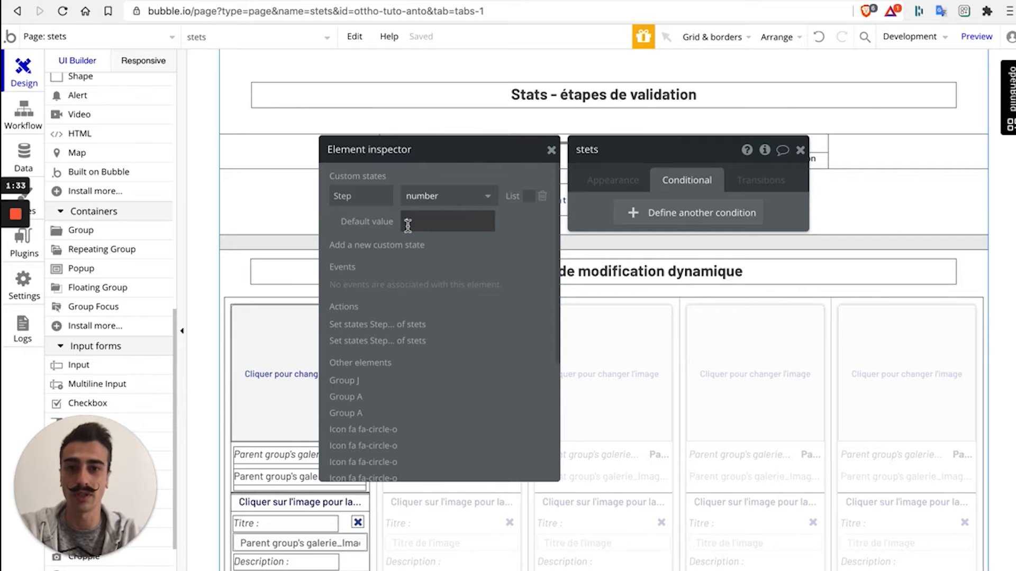
left_click(801, 150)
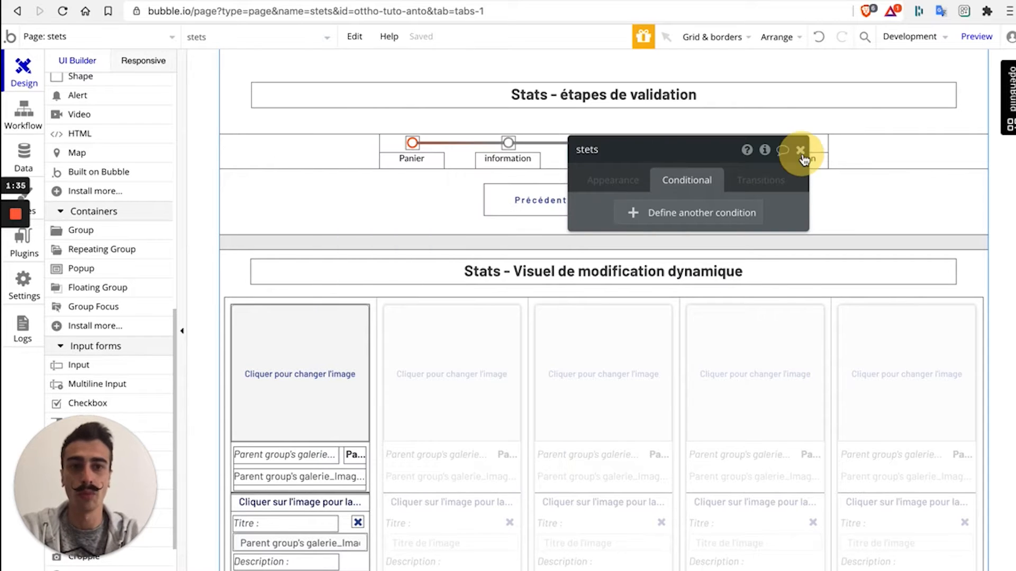
left_click(801, 151)
scroll(116, 324, "down", 3)
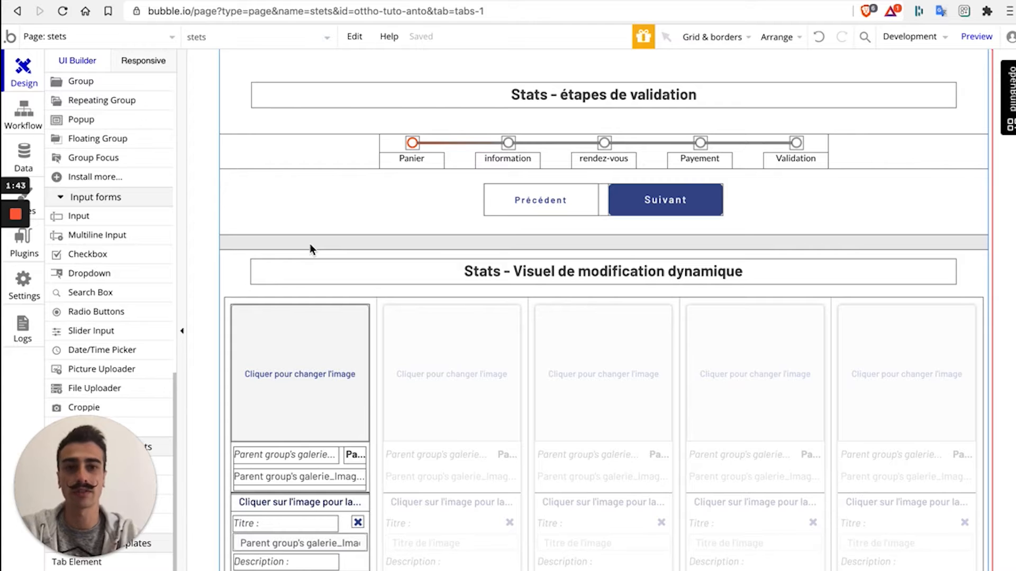
left_click_drag(79, 471, 782, 459)
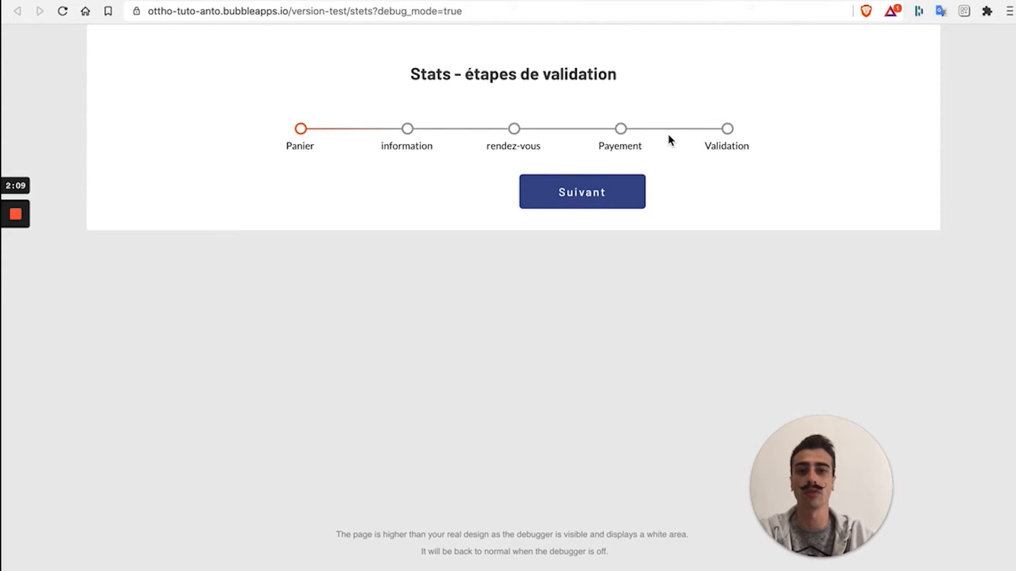
- In the page preview, advance the validation steps from Panier to Payement and check the content shown for each step
left_click(555, 200)
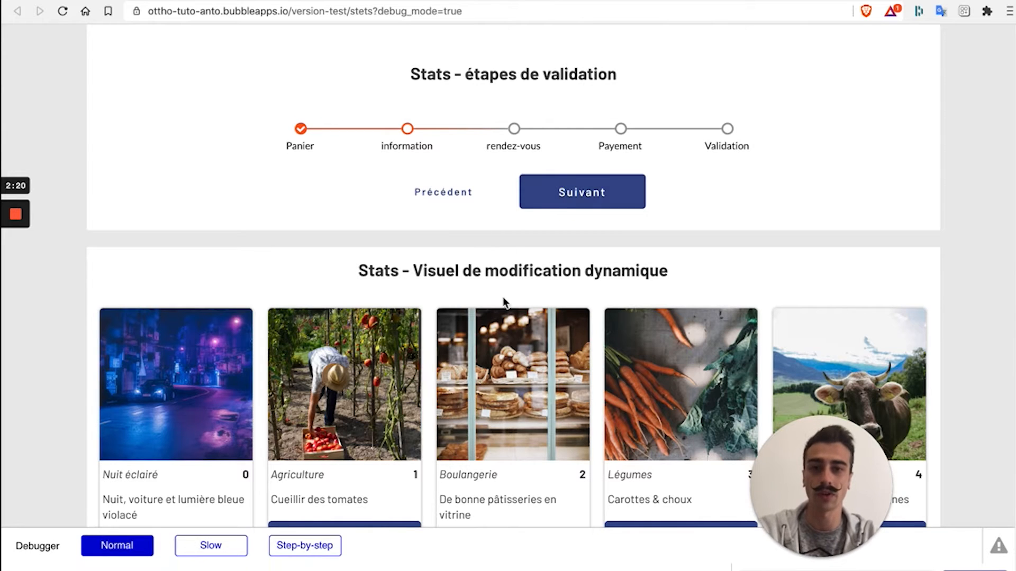
scroll(503, 297, "down", 1)
scroll(550, 222, "up", 1)
left_click(566, 193)
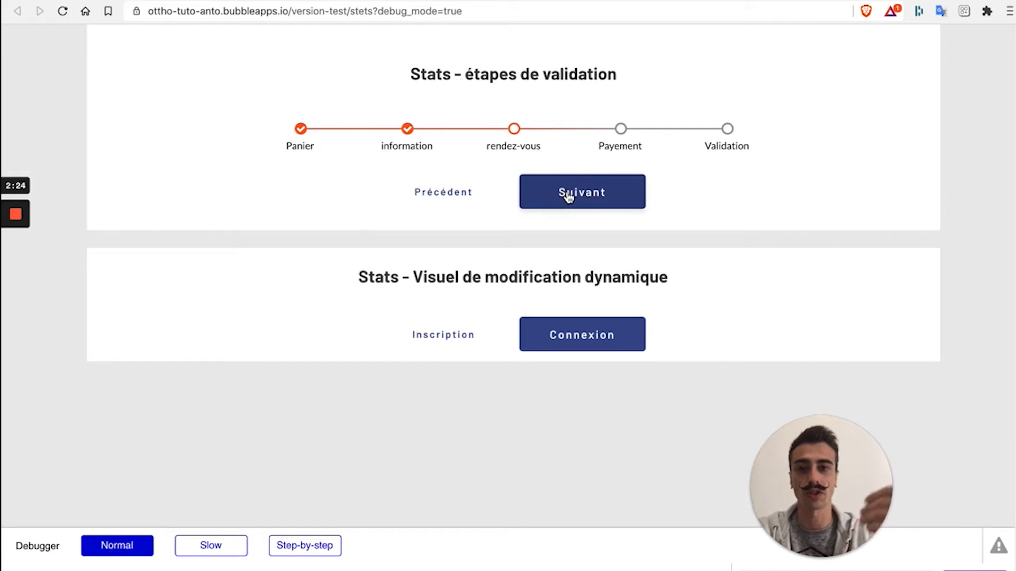
left_click(566, 195)
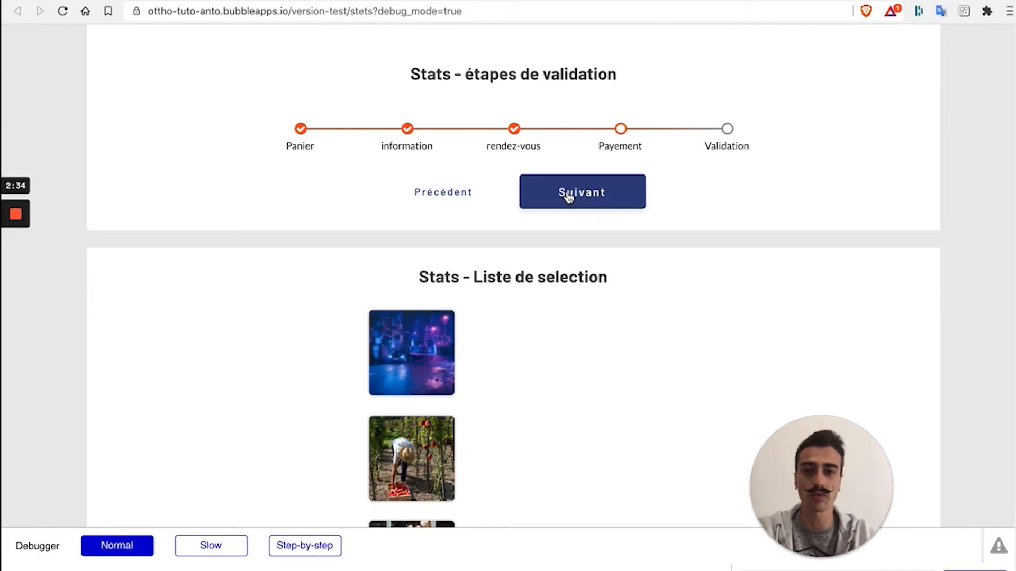
- Go back through the previewed validation steps from Payement to Panier
left_click(469, 203)
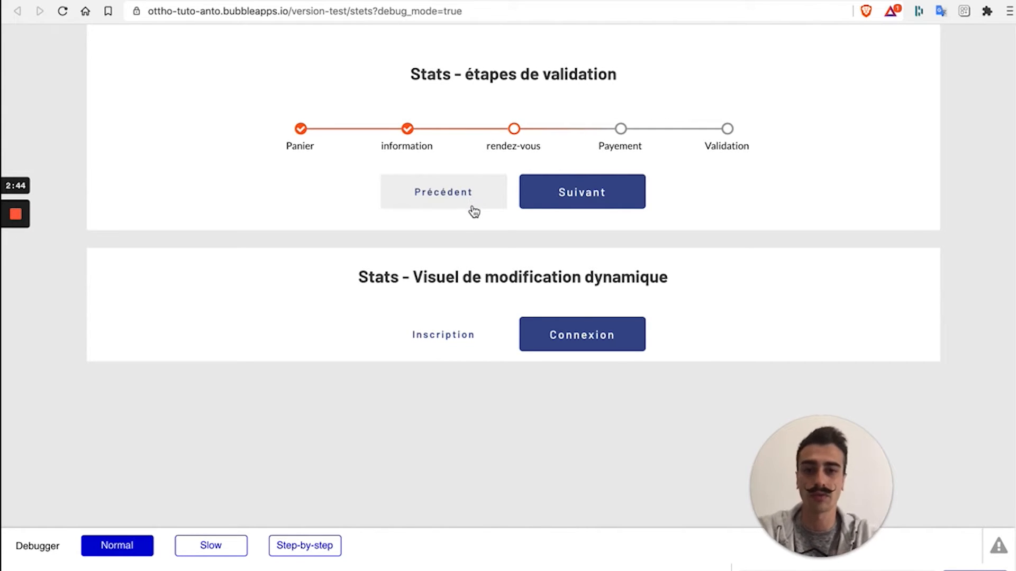
left_click(463, 194)
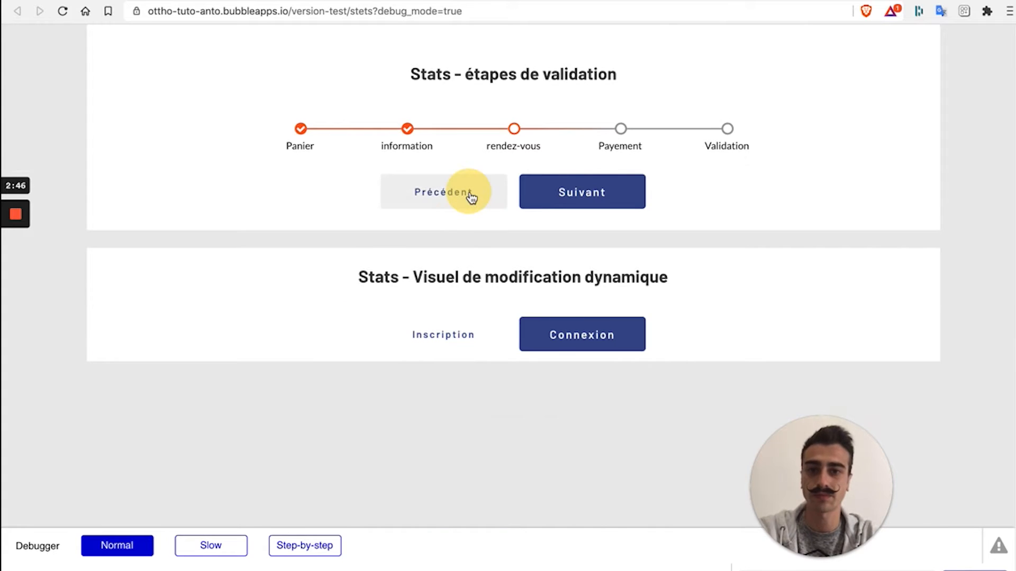
left_click(461, 195)
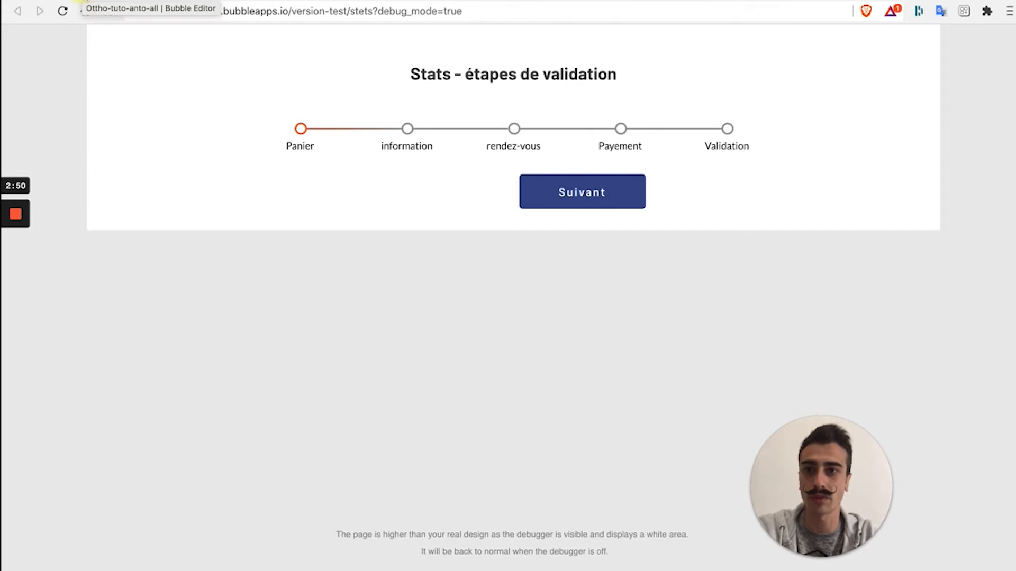
- Return to the Bubble editor and examine the stets page's Step custom state, including its type and default value
left_click(88, 1)
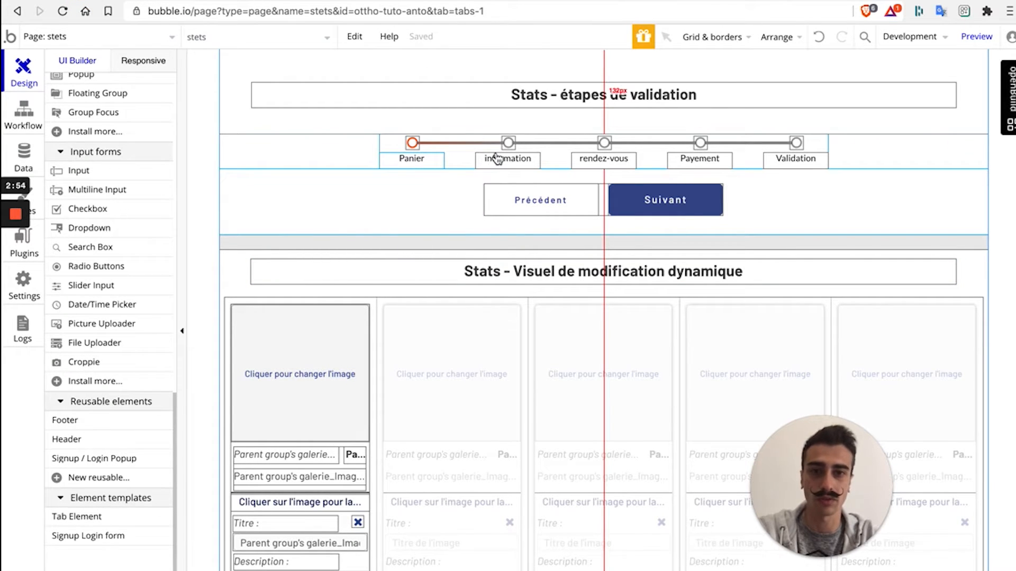
double_click(417, 240)
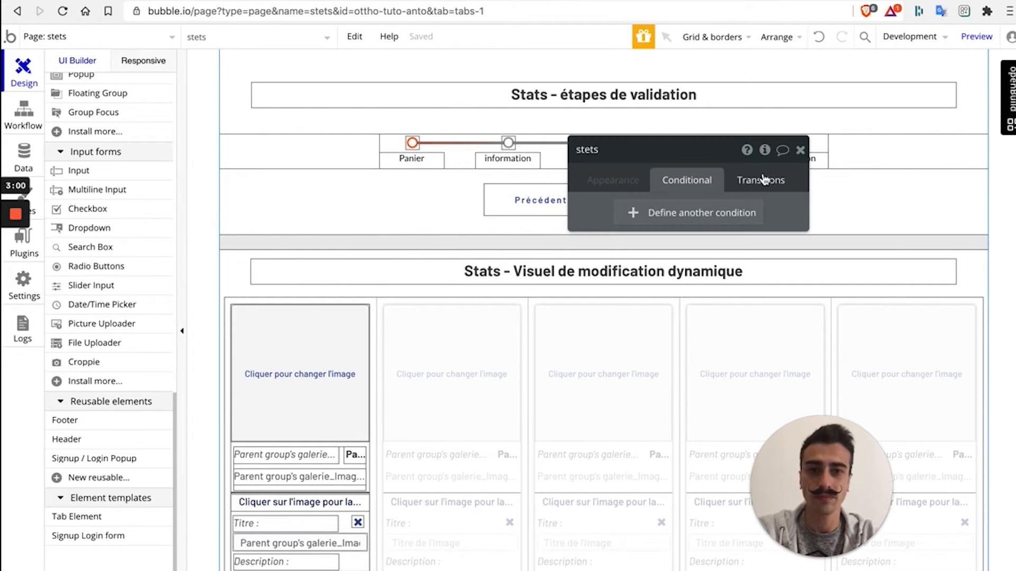
left_click(767, 153)
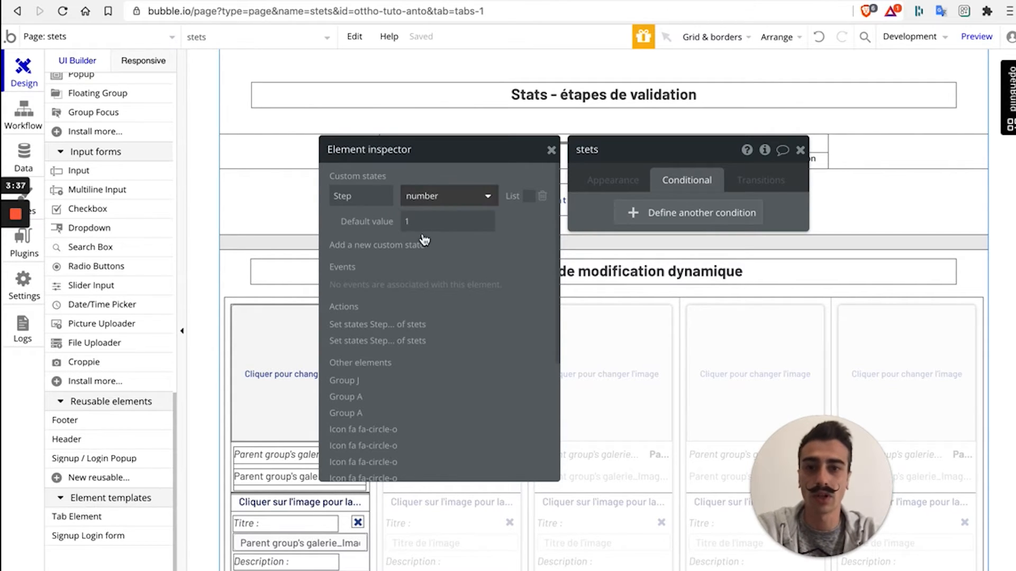
left_click(801, 153)
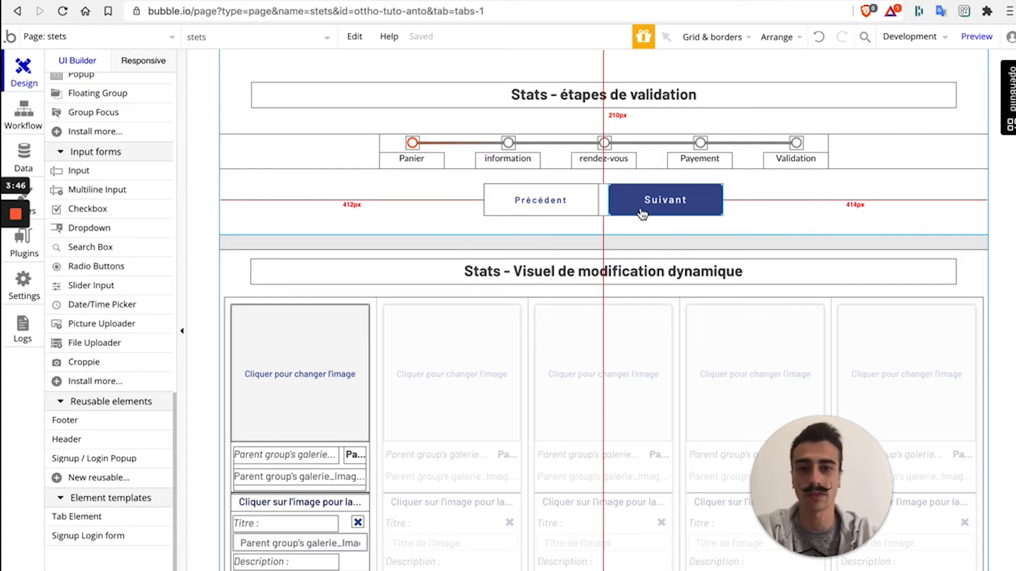
- Examine the conditions of Group K around the image gallery, and the visibility condition and appearance settings of Group M below it
left_click(236, 279)
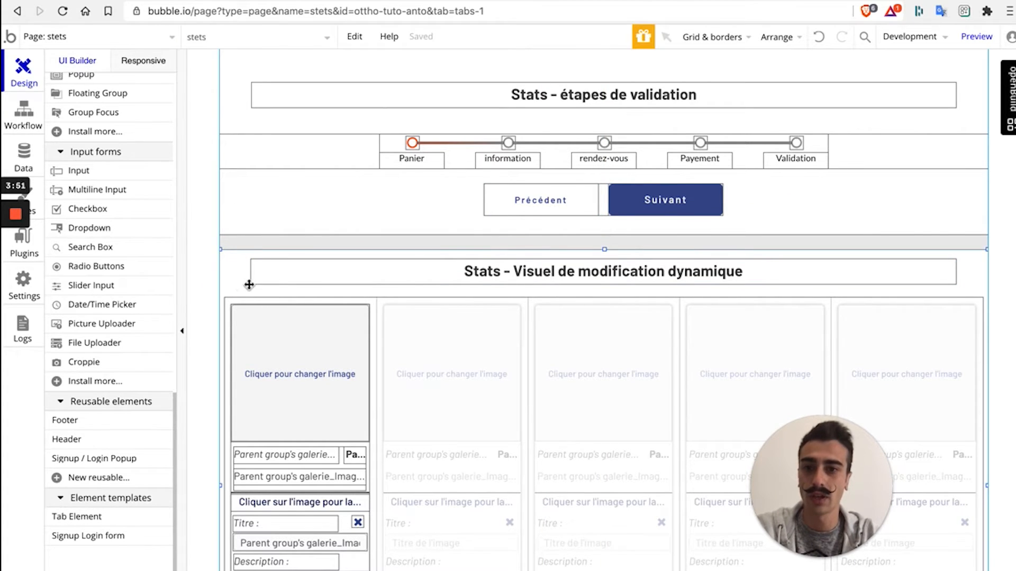
double_click(279, 336)
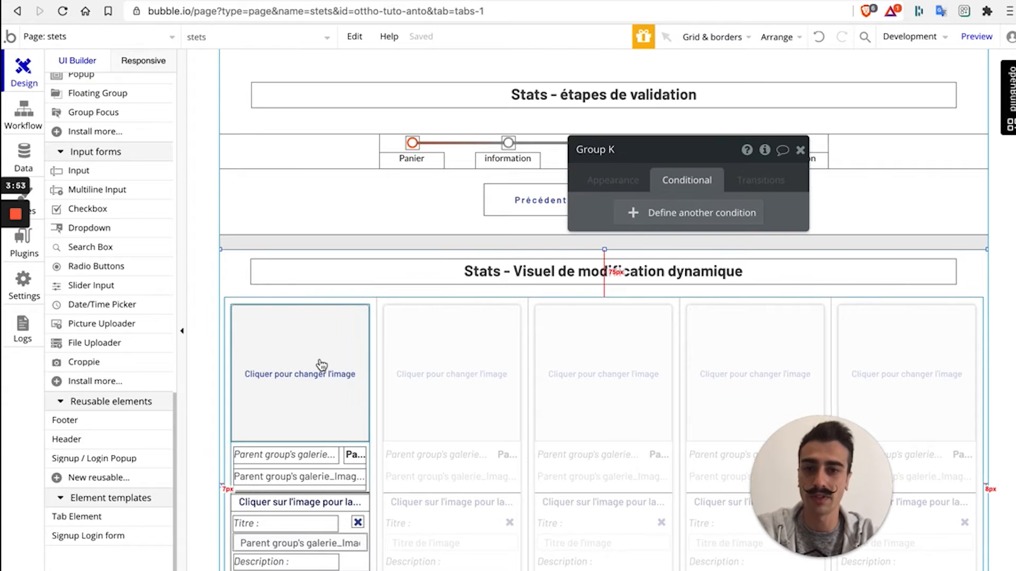
scroll(320, 363, "down", 3)
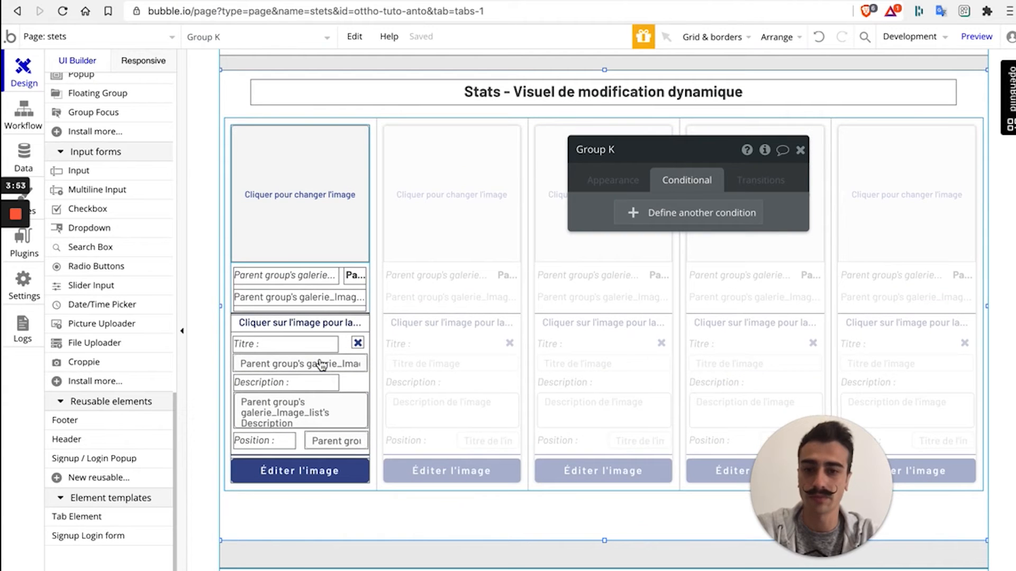
left_click(289, 554)
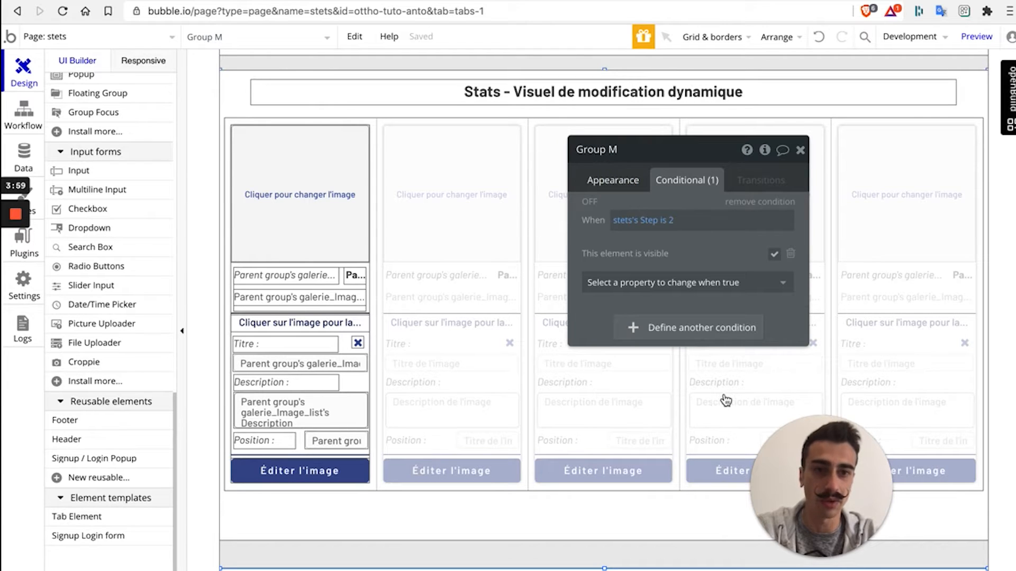
left_click(619, 180)
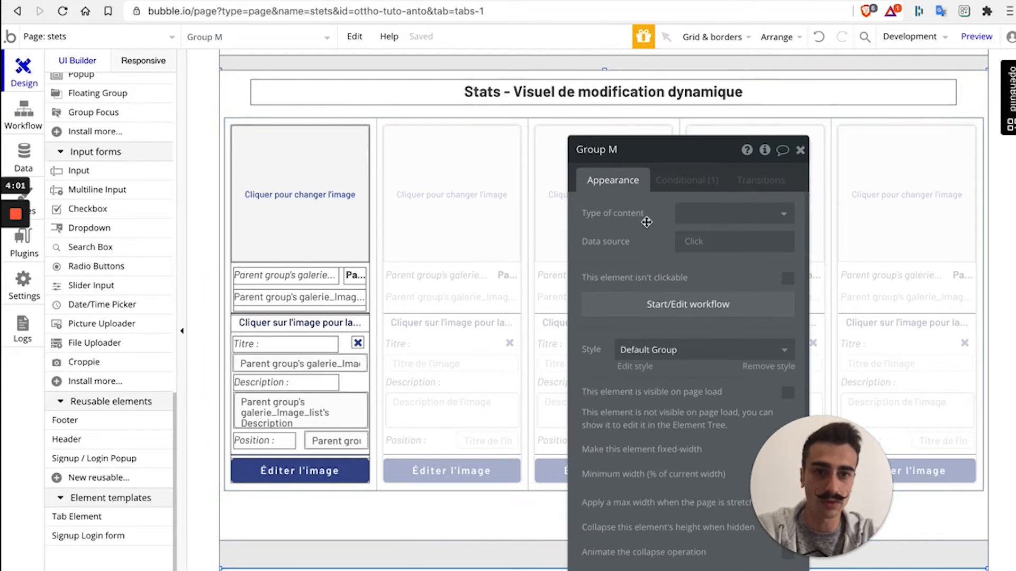
- Check the visibility condition of Group M that depends on the stets page's Step state
left_click(677, 181)
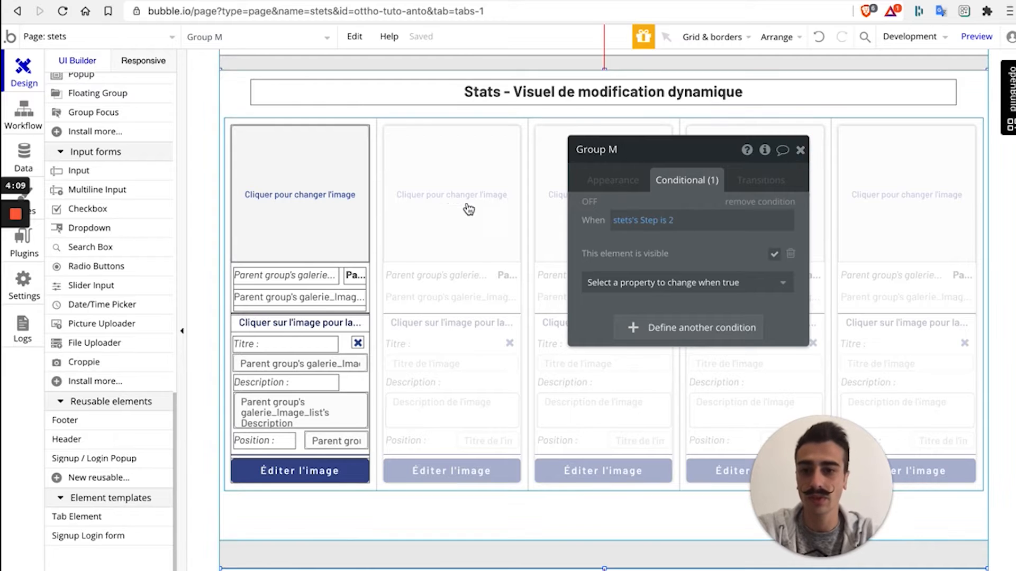
left_click(801, 151)
scroll(450, 212, "up", 3)
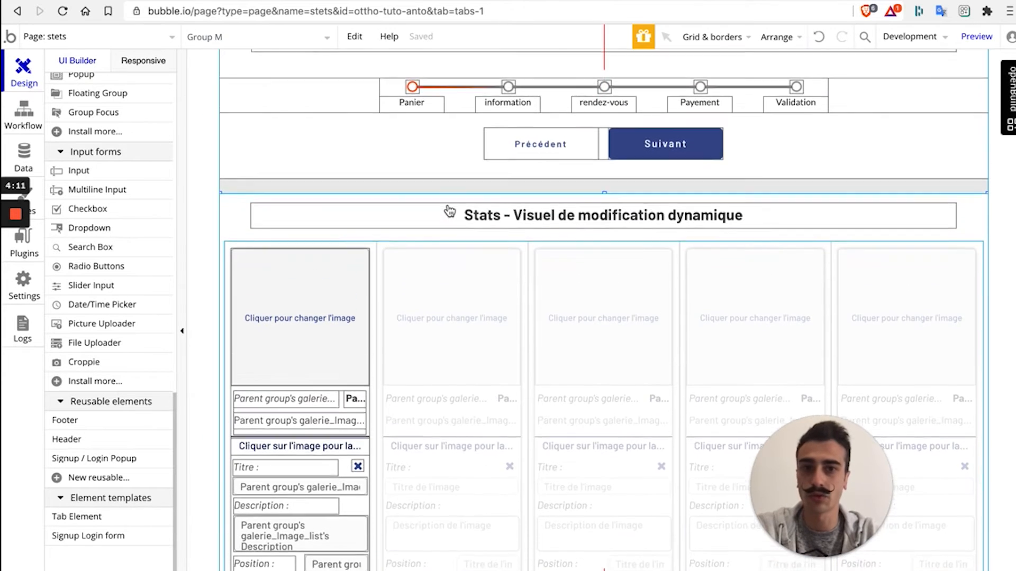
- Open the workflow that runs when the Suivant button is clicked
left_click(656, 175)
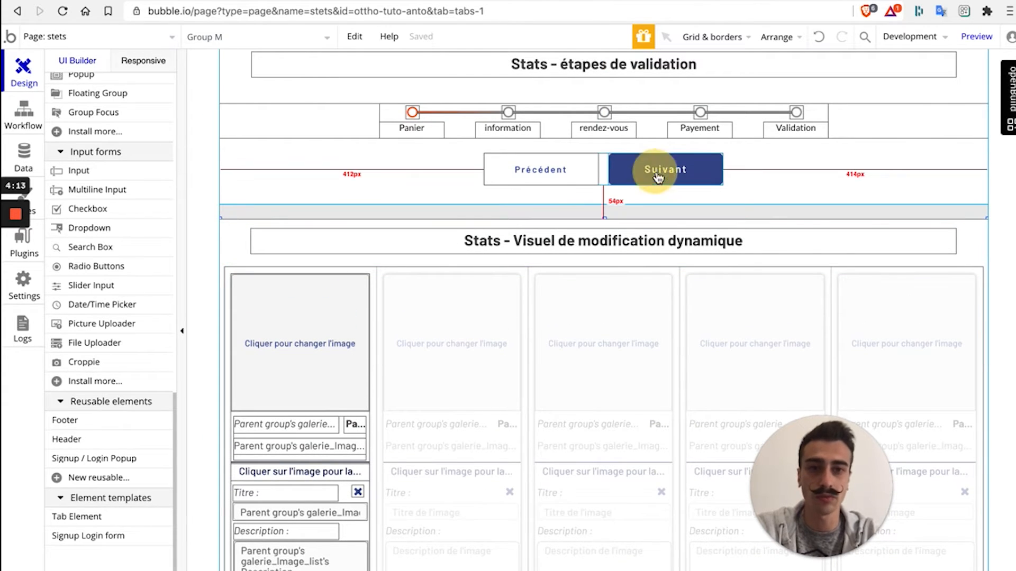
left_click(643, 175)
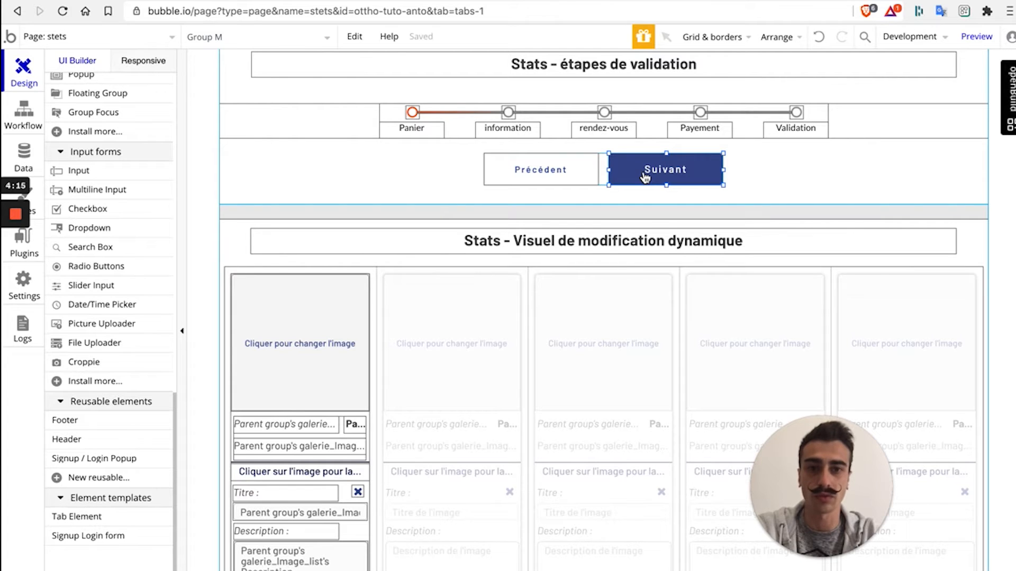
double_click(644, 172)
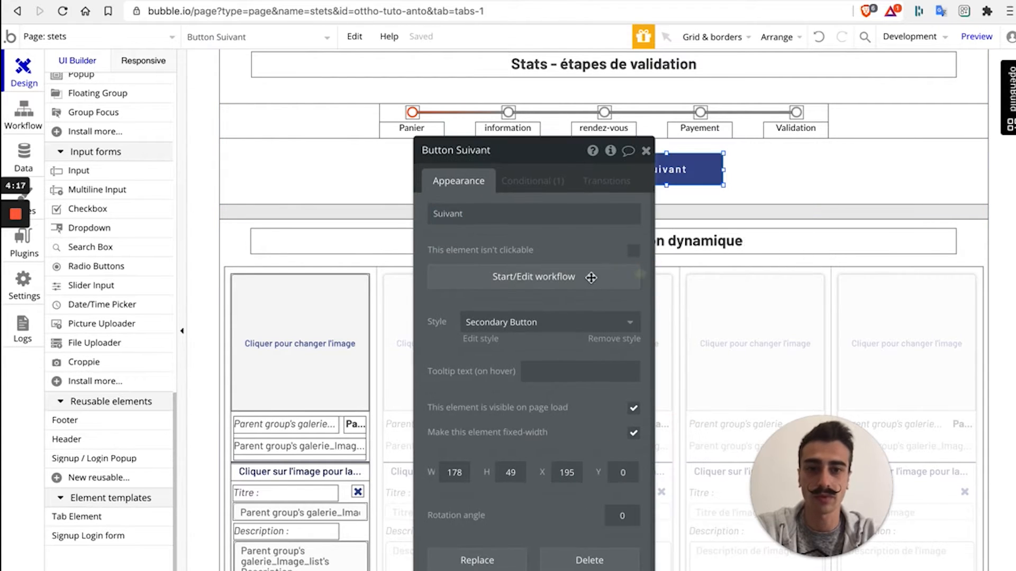
left_click(586, 285)
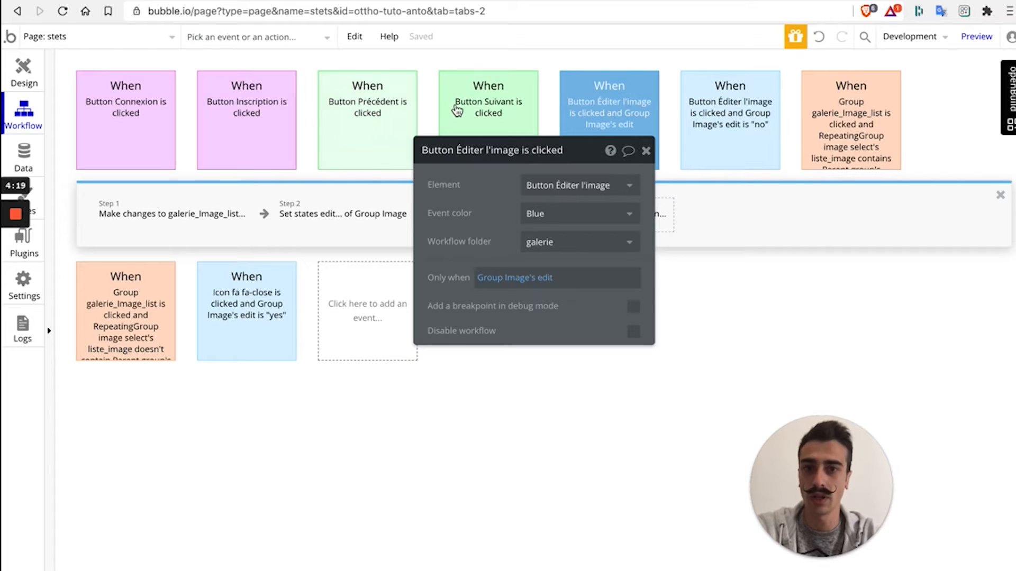
left_click(485, 106)
left_click_drag(559, 156, 640, 306)
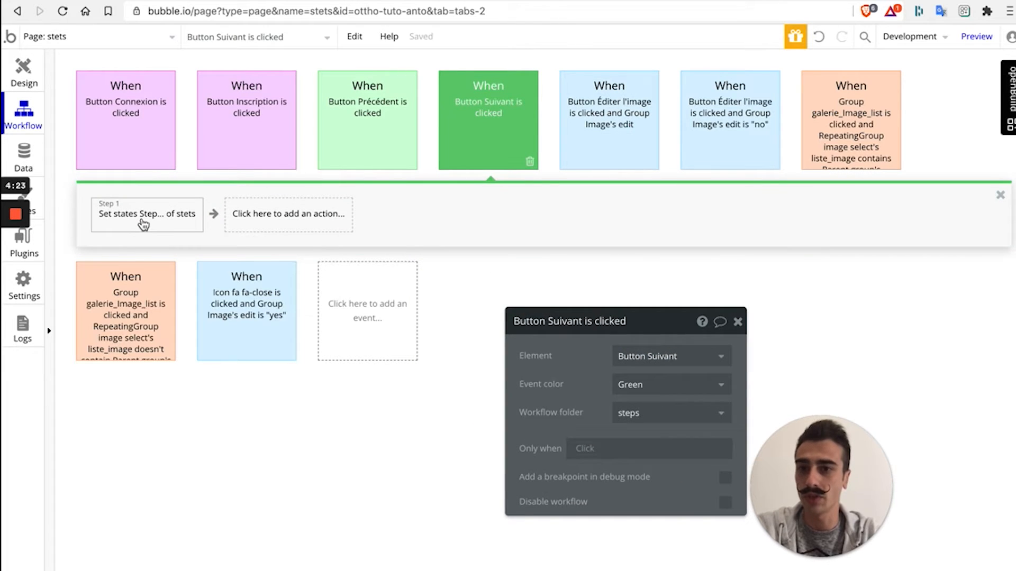
- Locate Set state among the element actions and examine the element, custom state and value of the Suivant workflow's existing Set state action
left_click(272, 218)
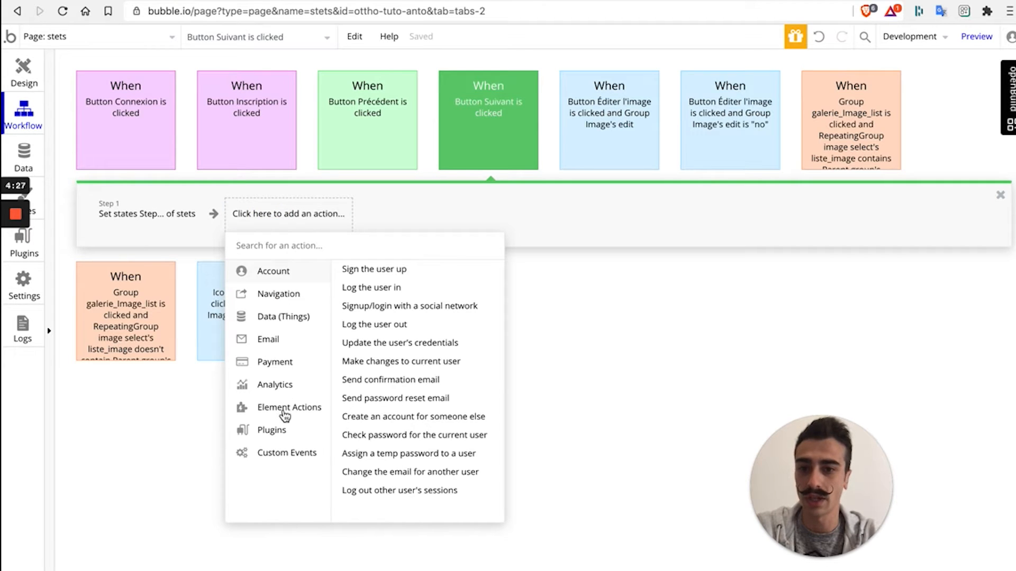
mouse_move(285, 416)
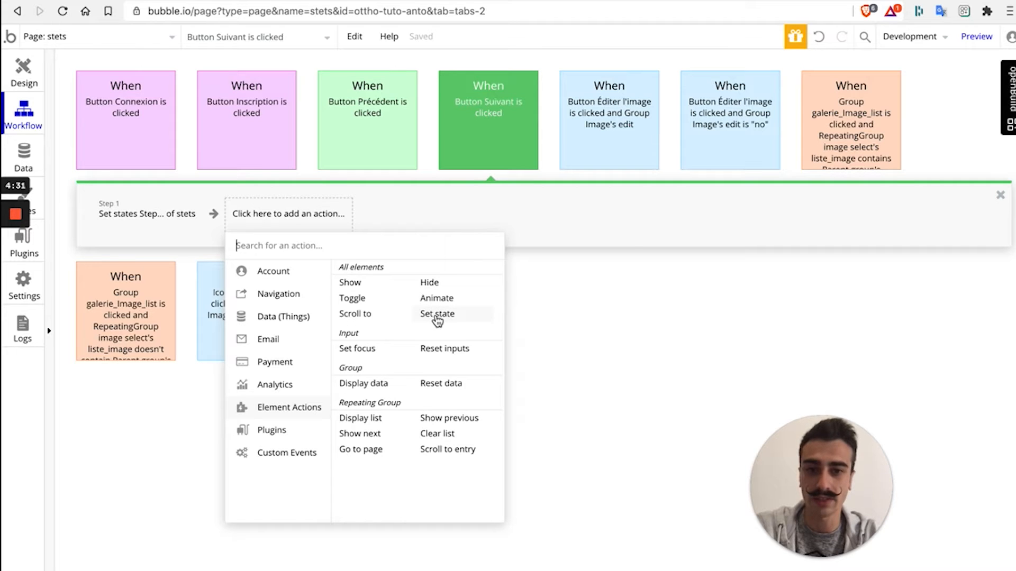
left_click(134, 212)
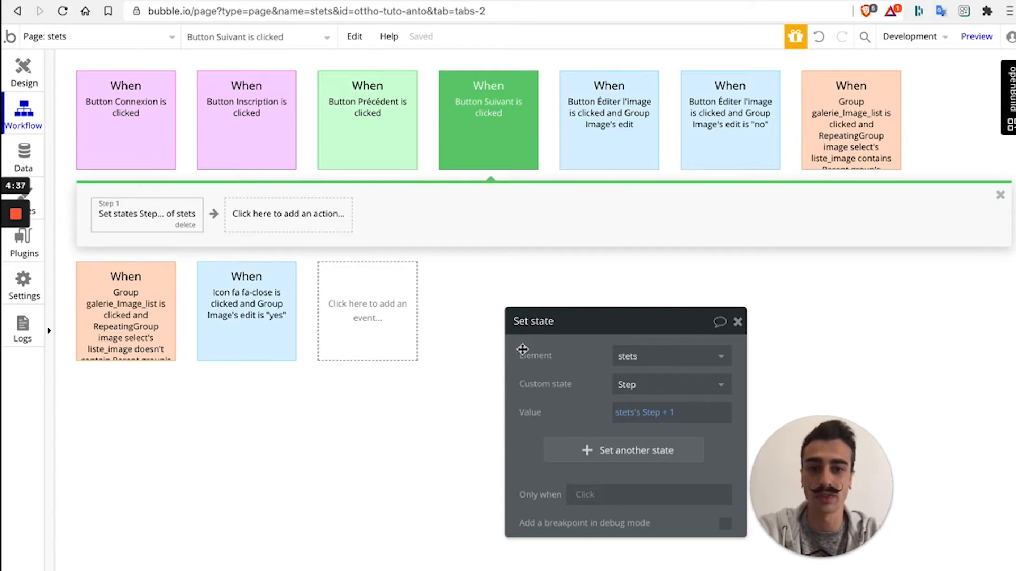
left_click(632, 357)
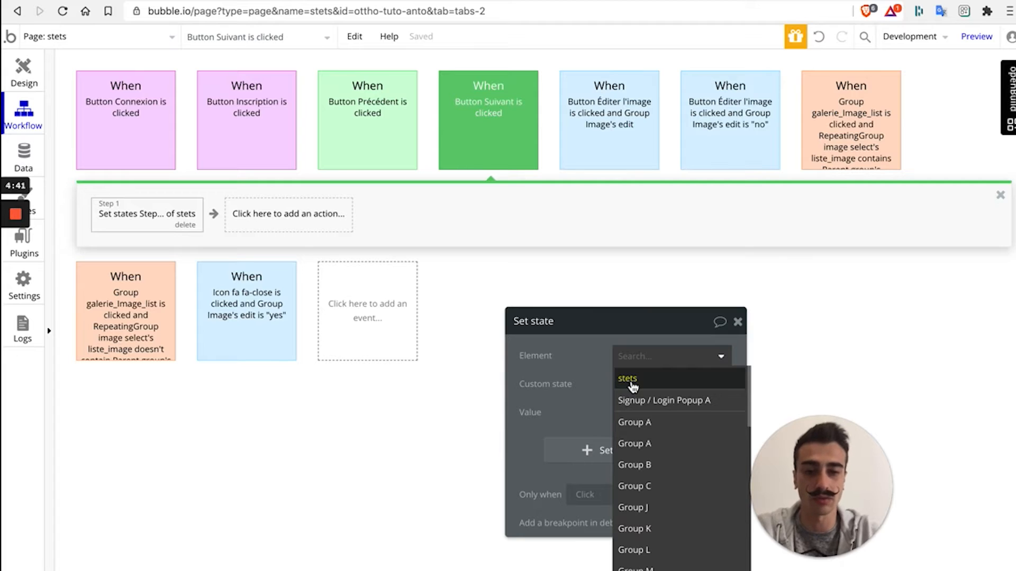
left_click(574, 386)
left_click(627, 384)
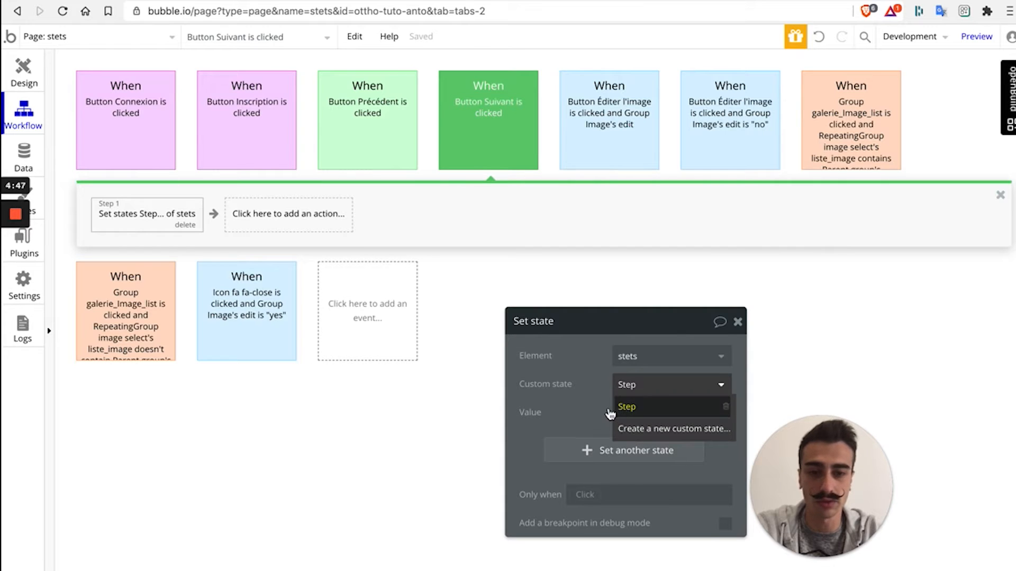
left_click(614, 406)
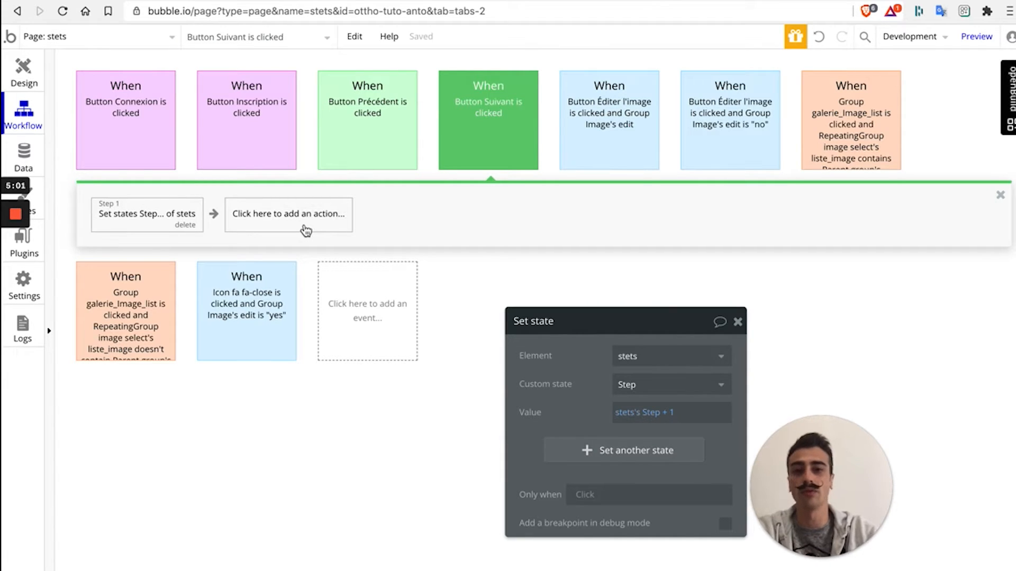
- Examine the Set state action in the Précédent button's workflow and the value it gives to Step
left_click(364, 131)
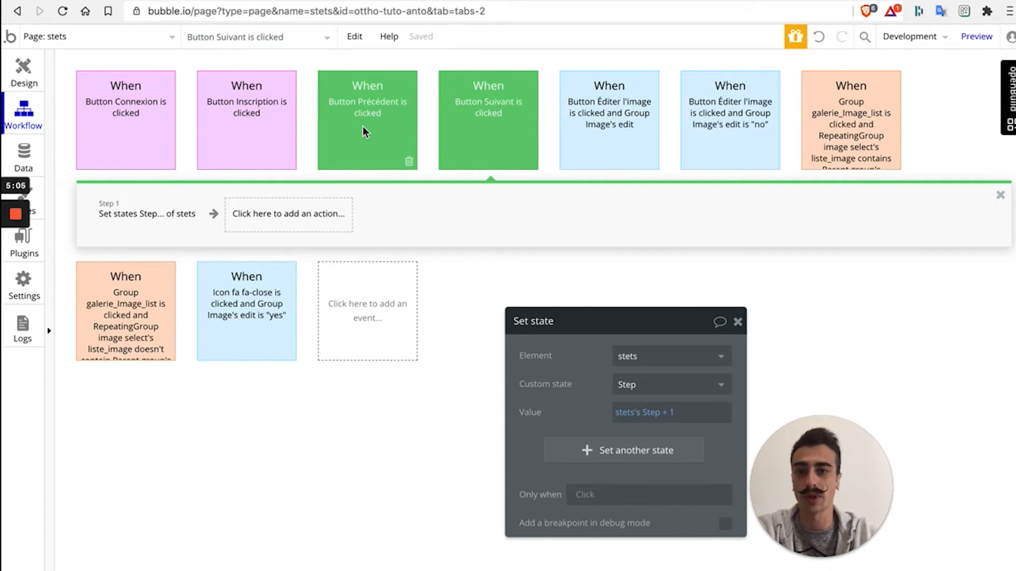
left_click(138, 218)
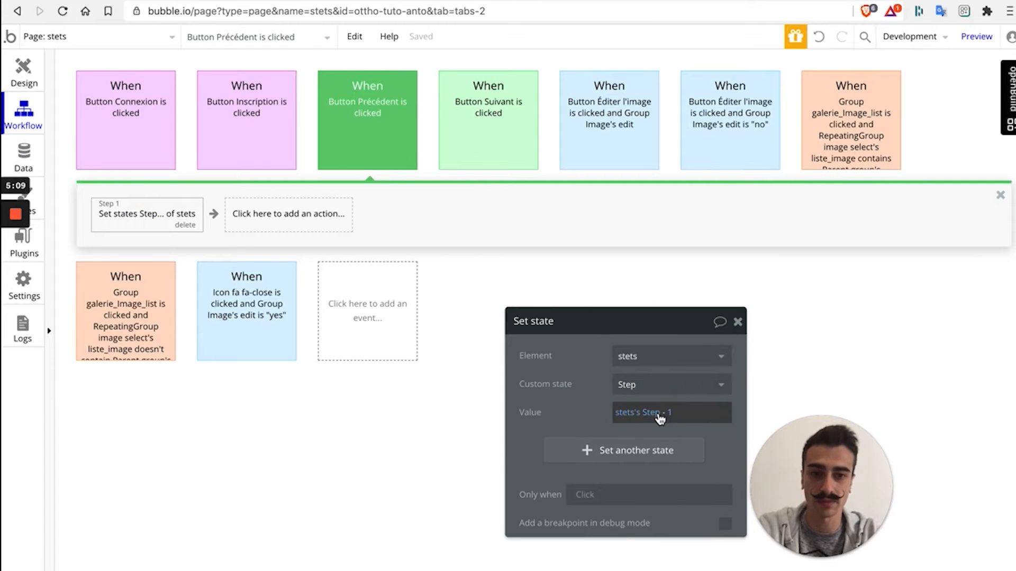
left_click(525, 282)
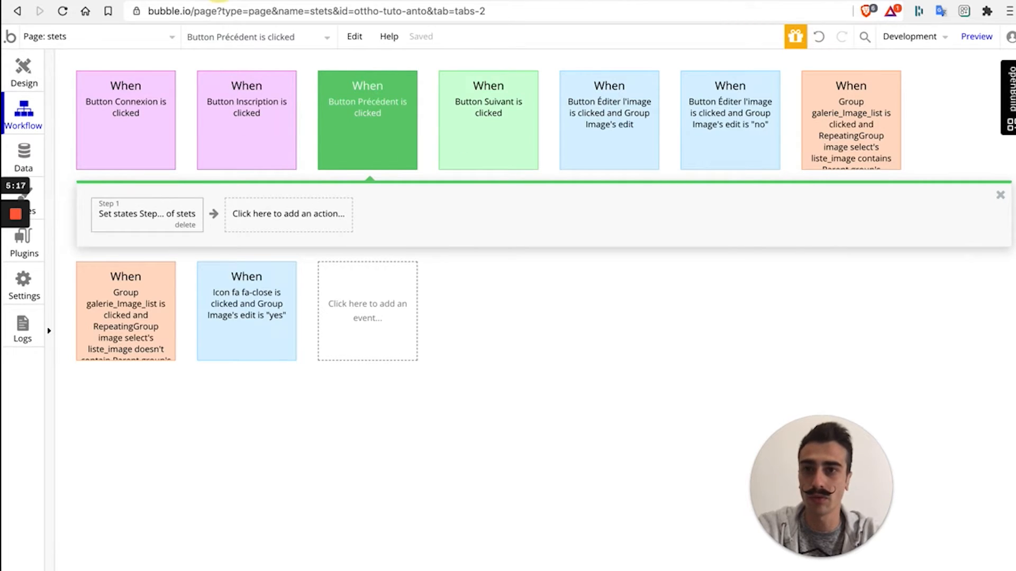
- In the page preview, advance the validation steps from Panier to Payement and go back to information
left_click(218, 0)
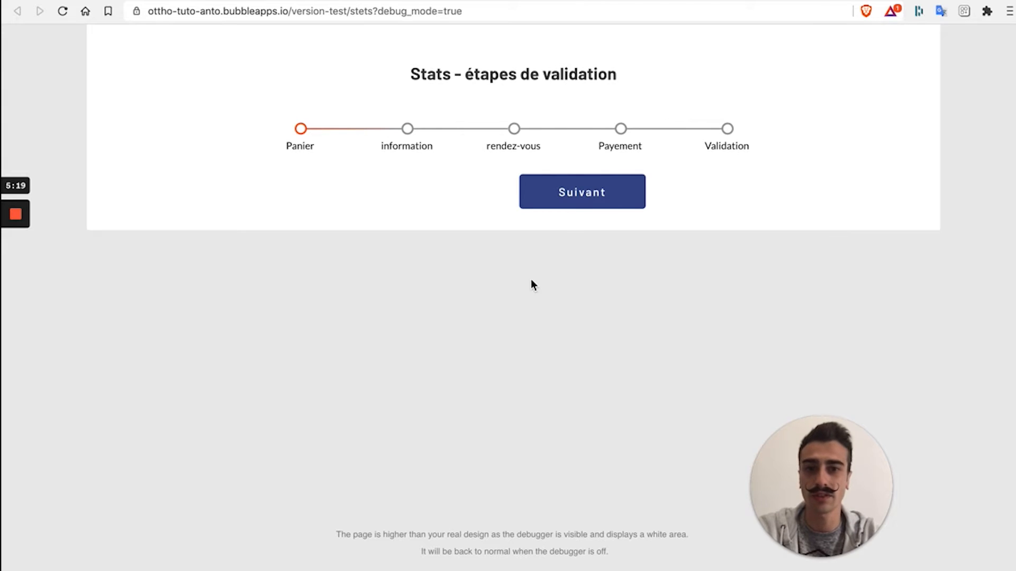
left_click(580, 199)
left_click(565, 206)
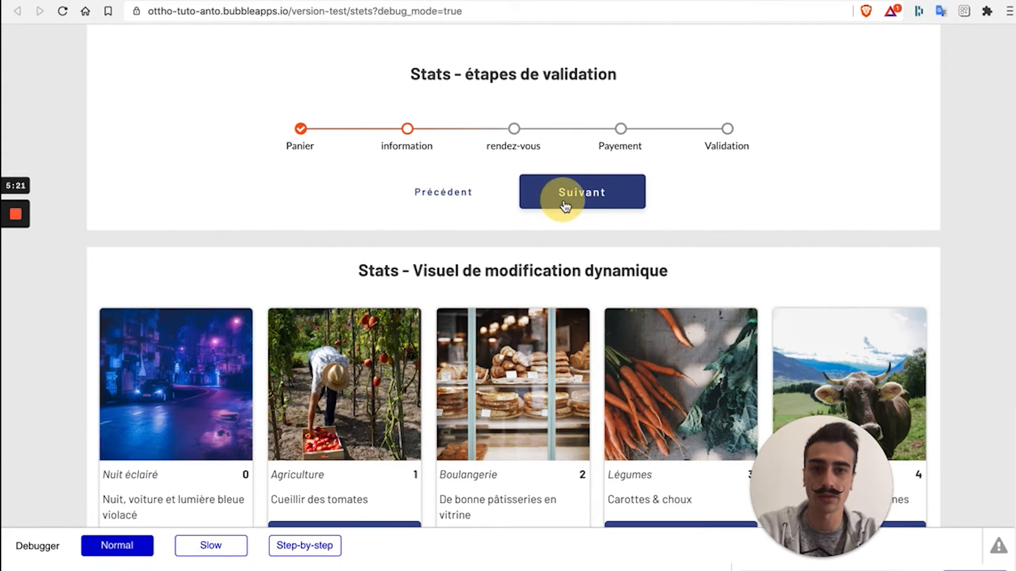
left_click(573, 200)
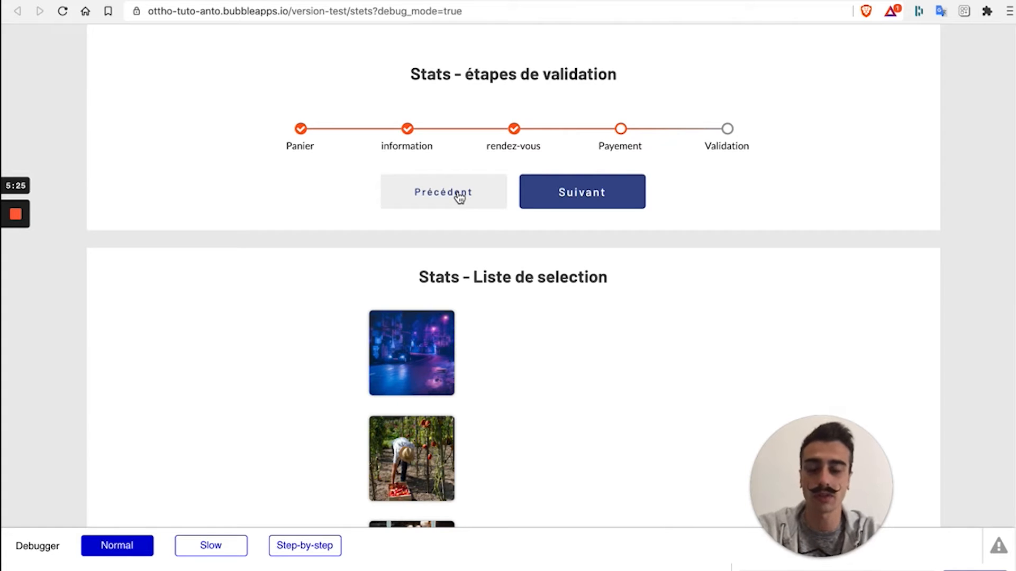
left_click(460, 197)
left_click(460, 197)
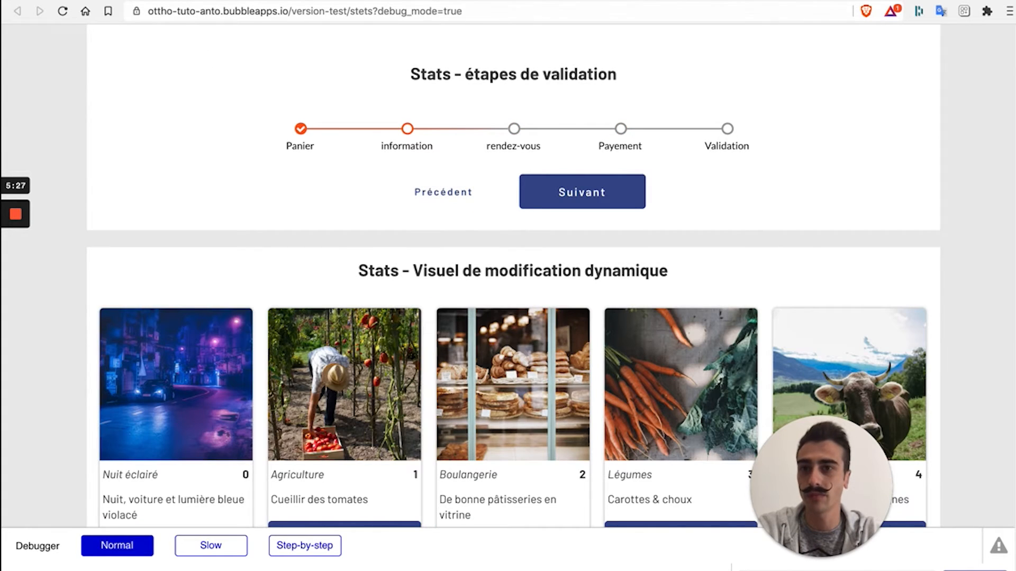
- Return to the Bubble editor's page design and examine the condition on the Panier circle icon of the progress bar
left_click(130, 1)
left_click(23, 70)
left_click(412, 113)
double_click(415, 117)
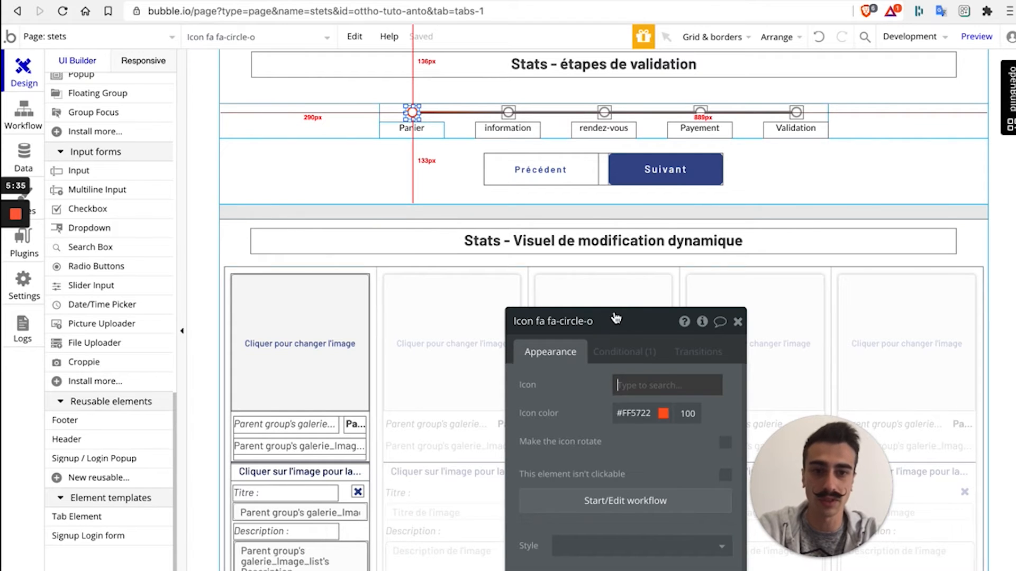
left_click_drag(620, 320, 387, 213)
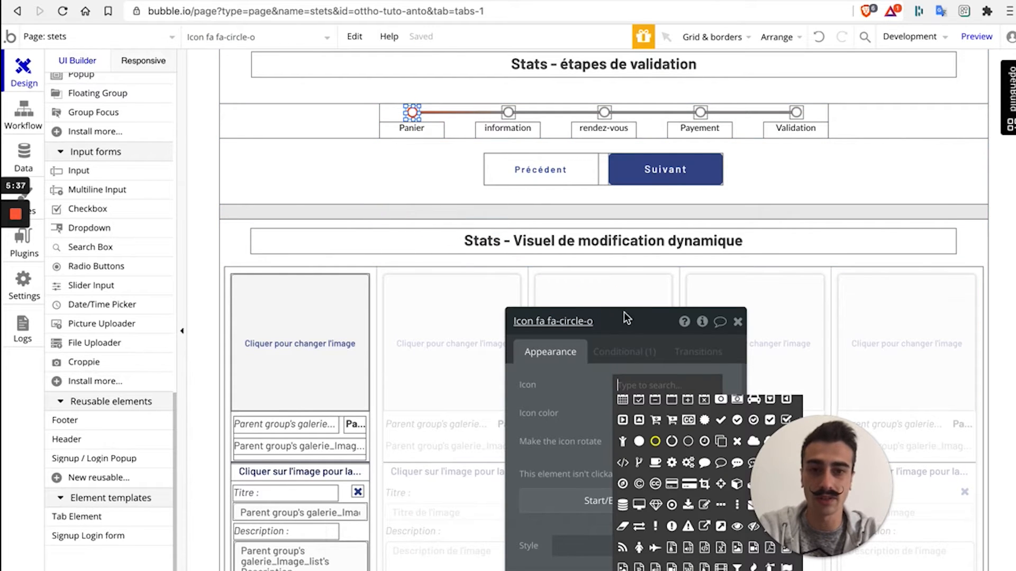
left_click_drag(623, 312, 384, 203)
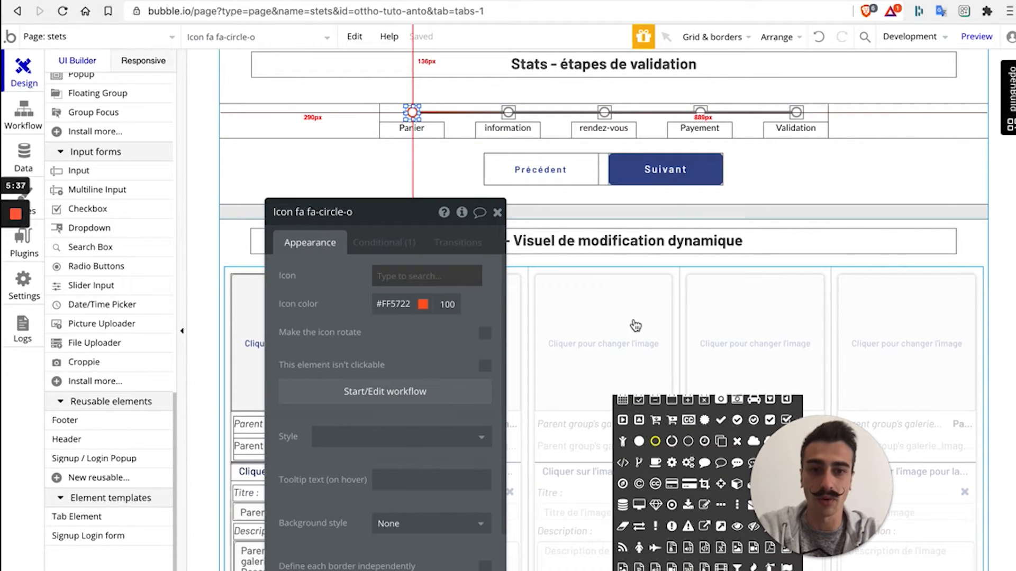
left_click(385, 245)
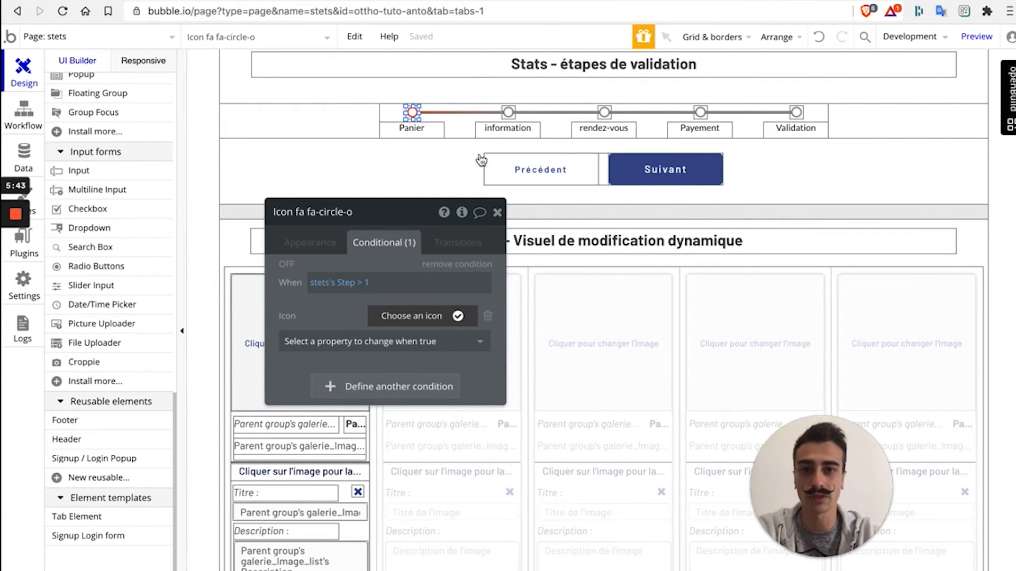
- Compare the Step-based conditions of the information, rendez-vous and Payement circle icons
left_click(509, 113)
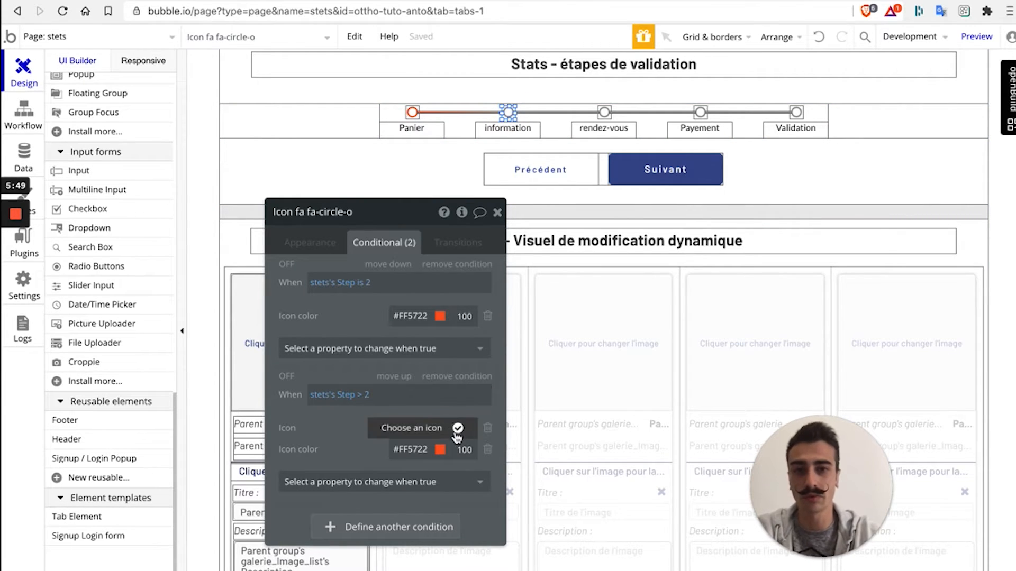
left_click(603, 113)
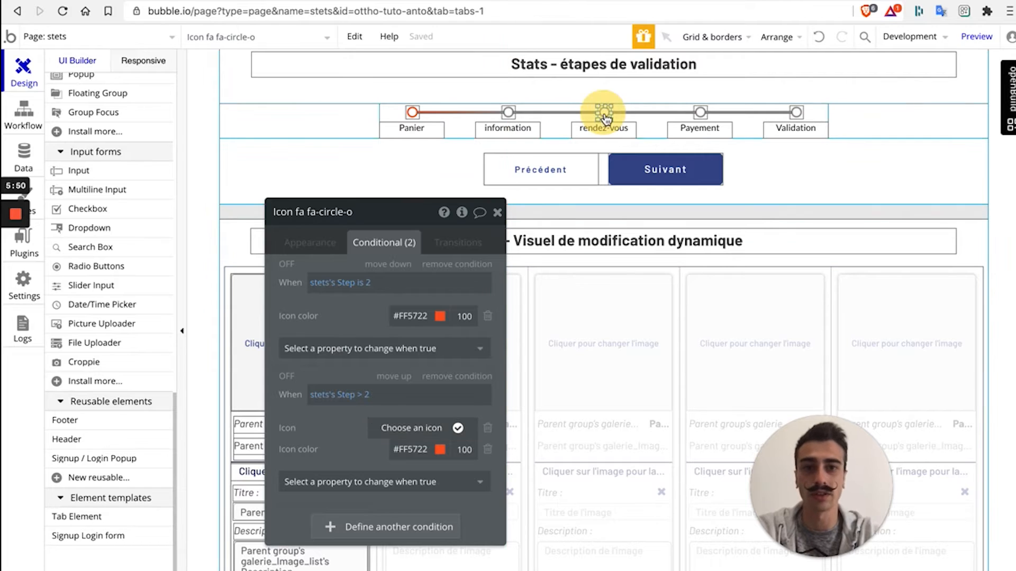
left_click(701, 113)
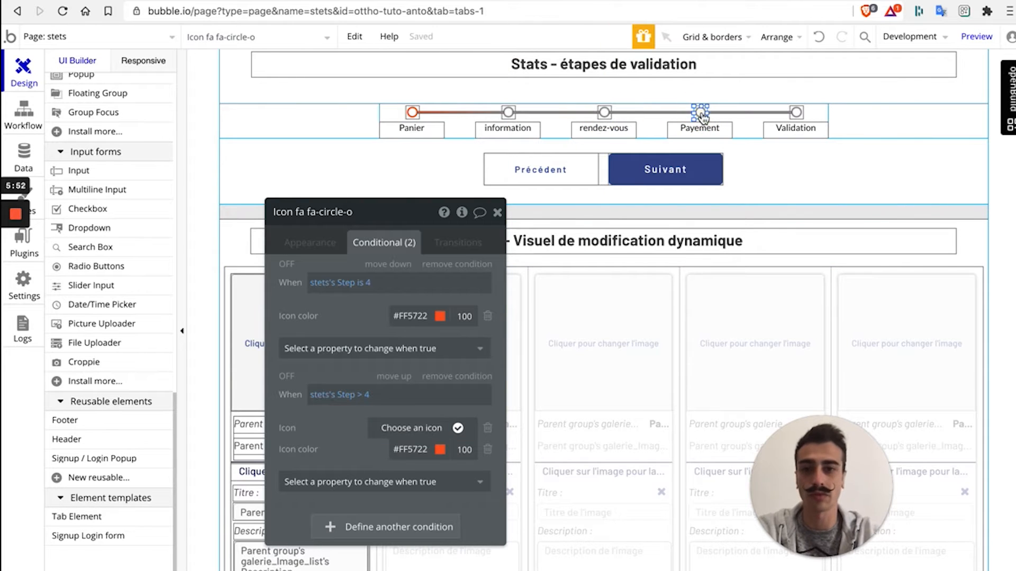
left_click(498, 212)
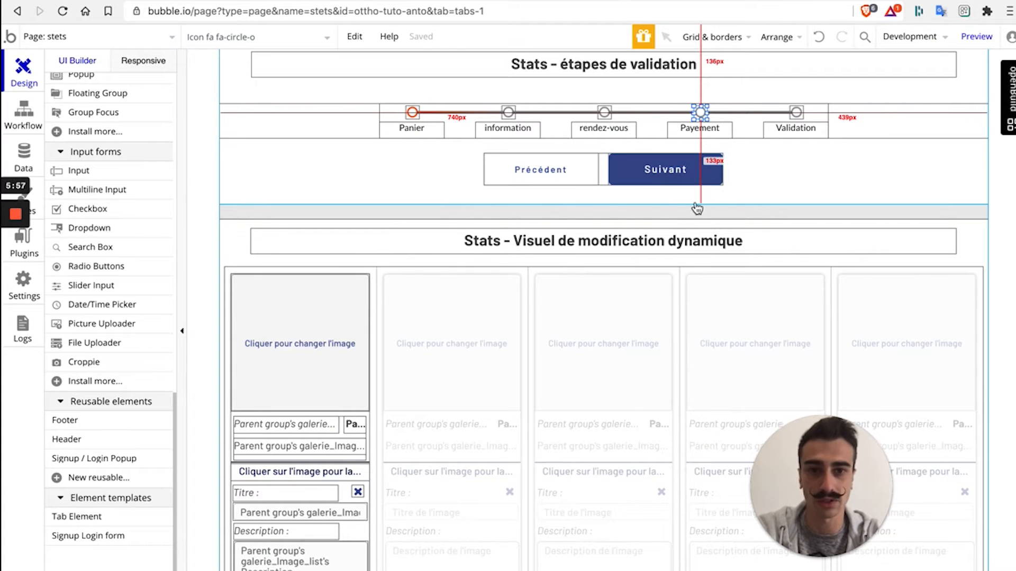
- Examine the conditions of the RepeatingGroup image gallery and its appearance settings, including content type, data source and layout
scroll(494, 267, "down", 1)
scroll(494, 267, "up", 1)
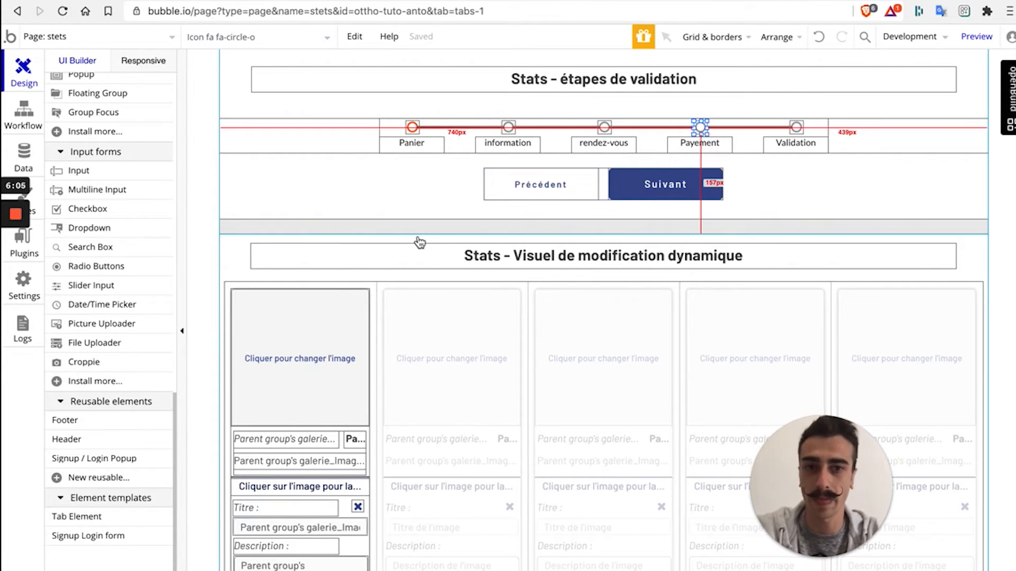
scroll(414, 243, "down", 1)
scroll(497, 347, "down", 2)
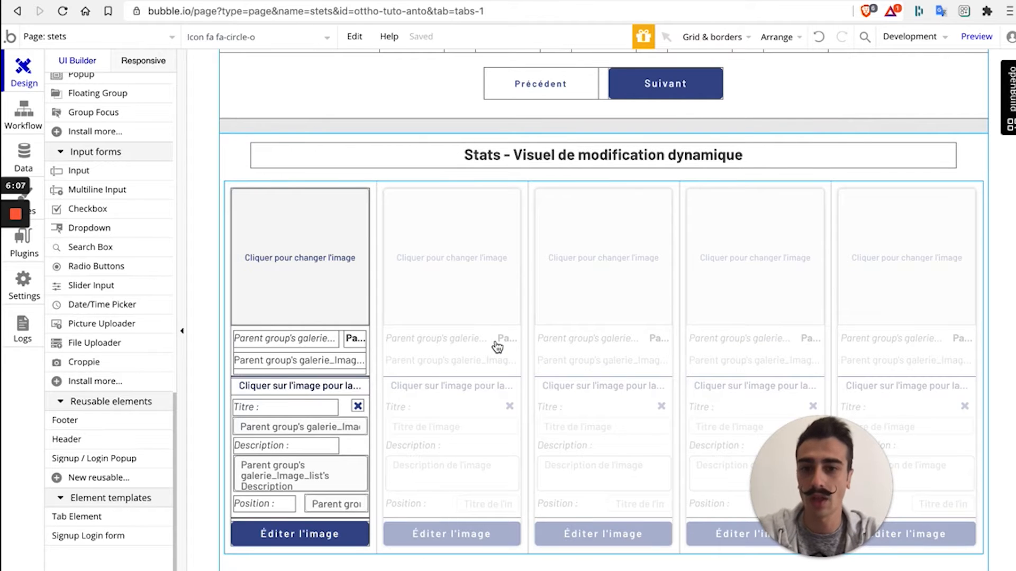
left_click(447, 378)
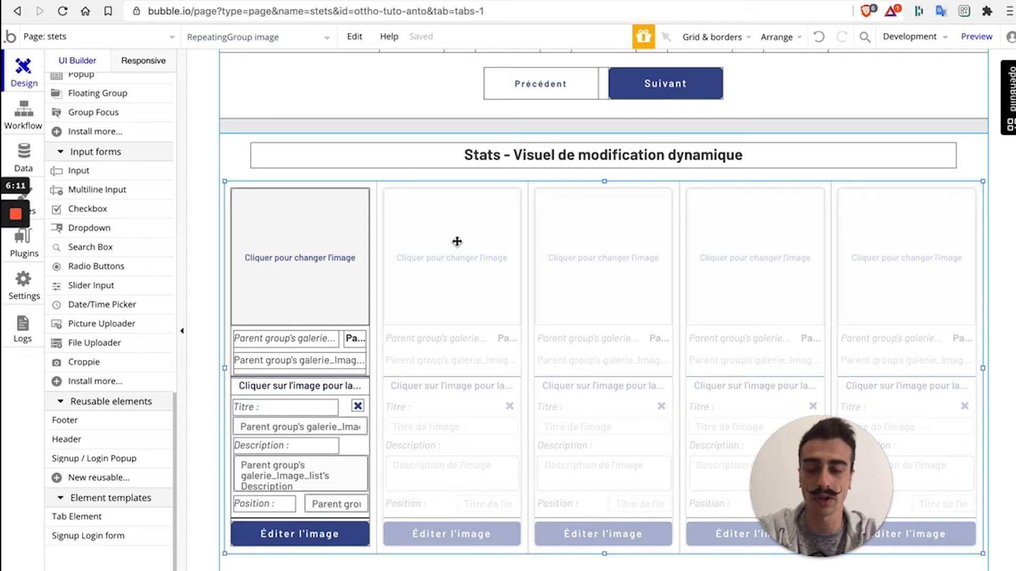
double_click(561, 369)
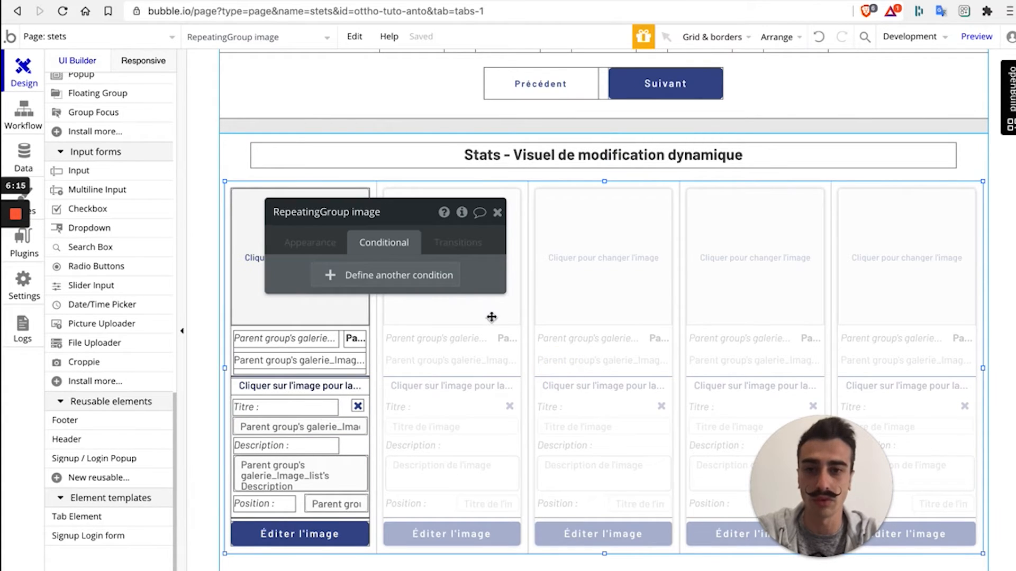
left_click(309, 242)
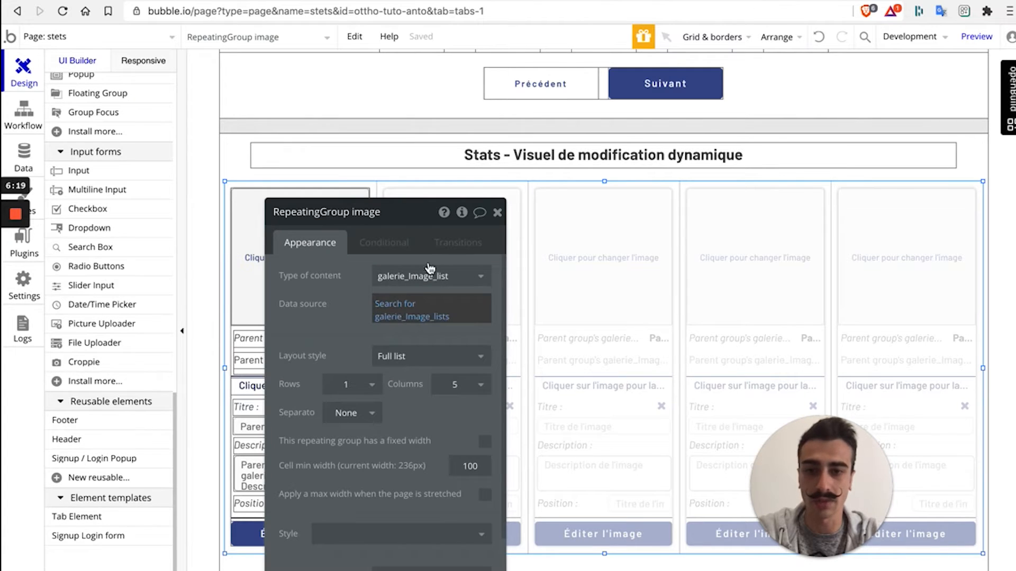
left_click_drag(406, 211, 732, 132)
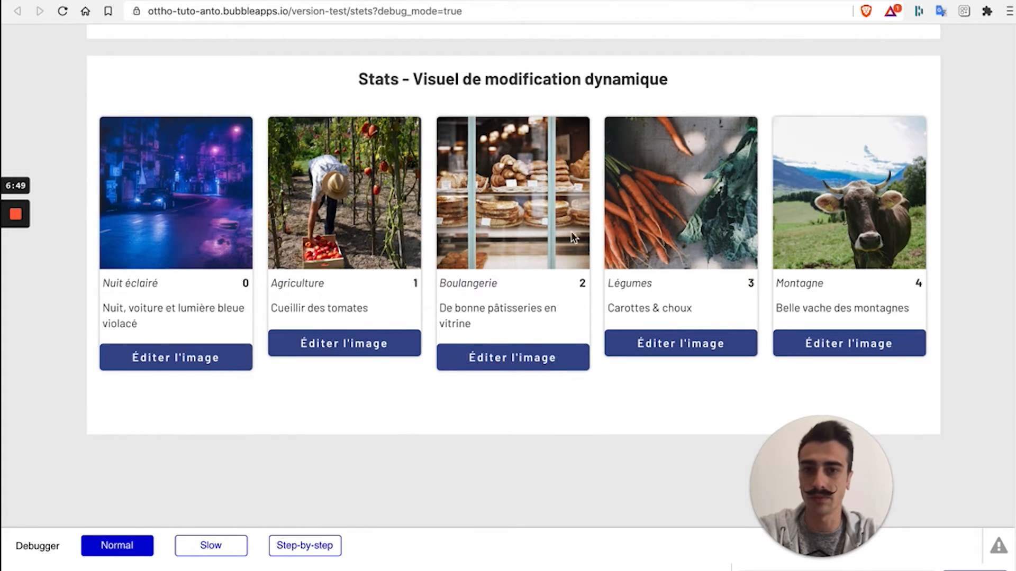
- Open the Nuit éclairé image for editing in the gallery preview, set its position to 5 and save it
left_click(126, 280)
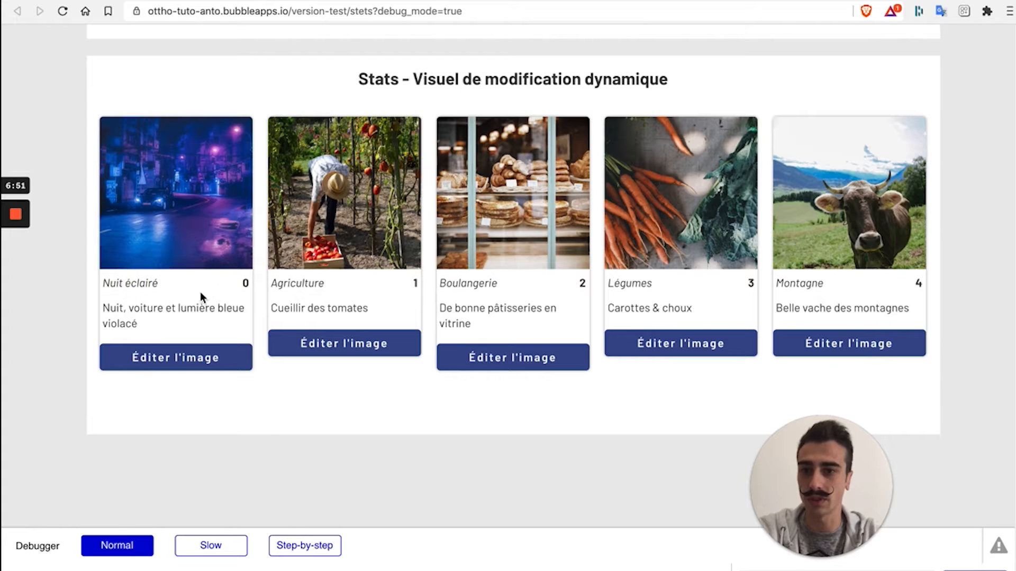
left_click(182, 365)
left_click(150, 346)
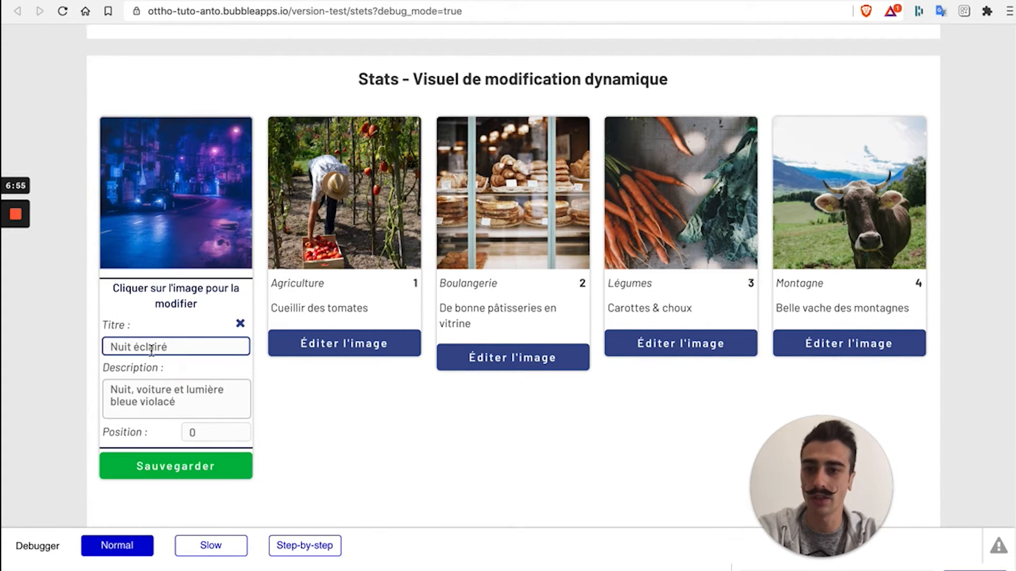
left_click(151, 386)
left_click(198, 431)
key("BackSpace")
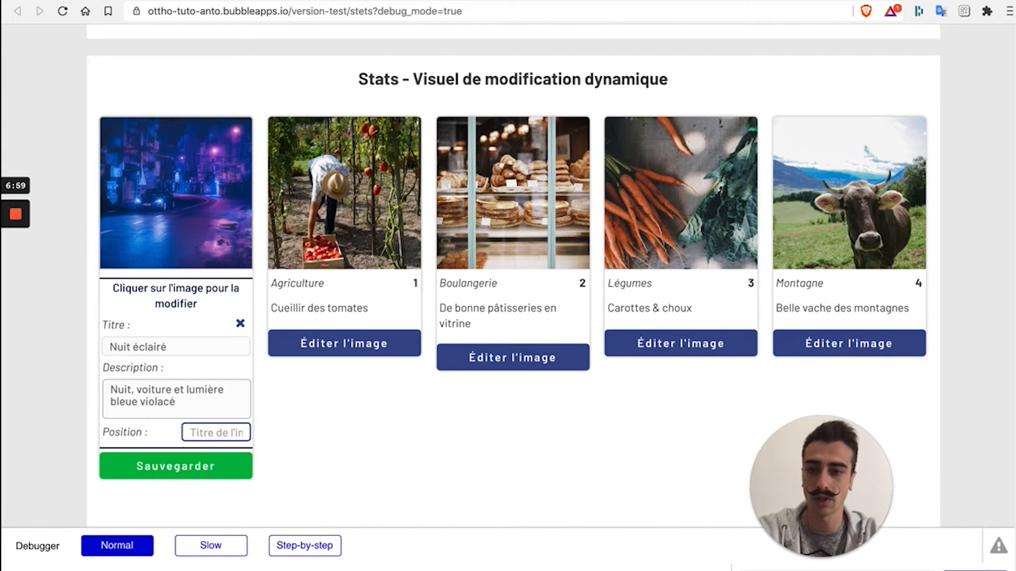
type("5")
left_click(165, 473)
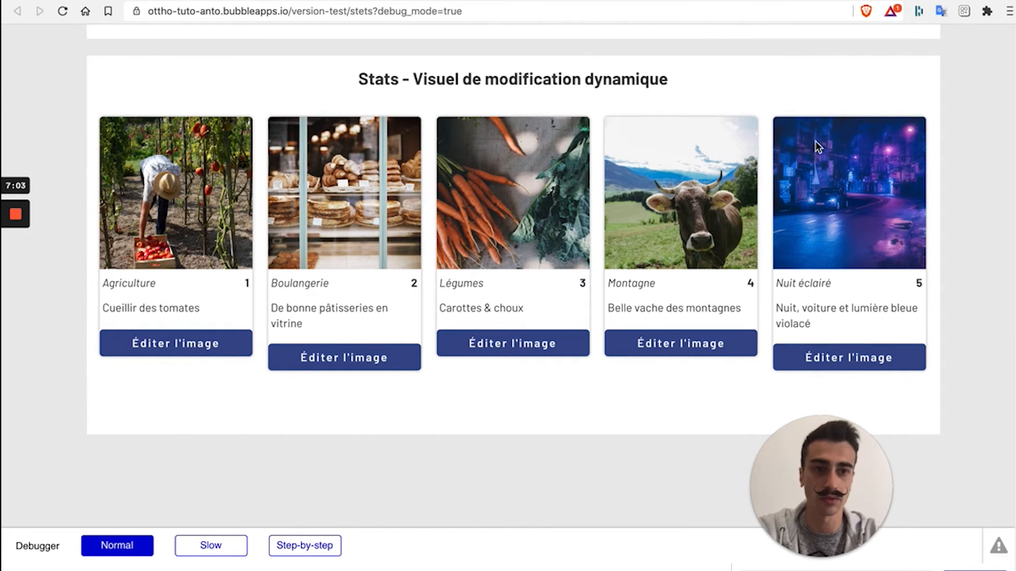
- Set the Nuit éclairé image's position to 0 and save it, then reopen its edit form and save it once more
left_click(829, 369)
left_click(913, 434)
key("BackSpace")
type("0")
key("Return")
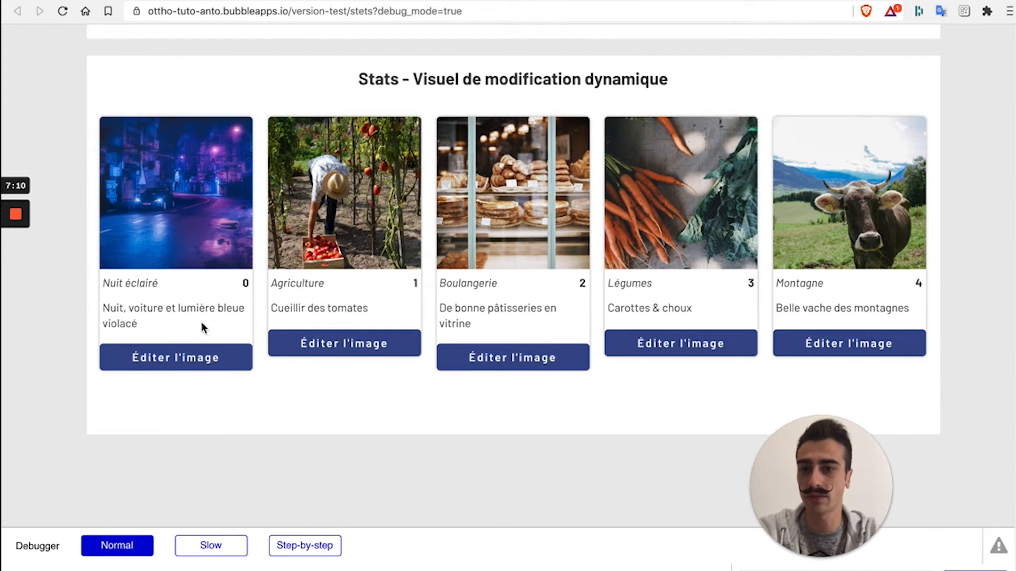
left_click(162, 364)
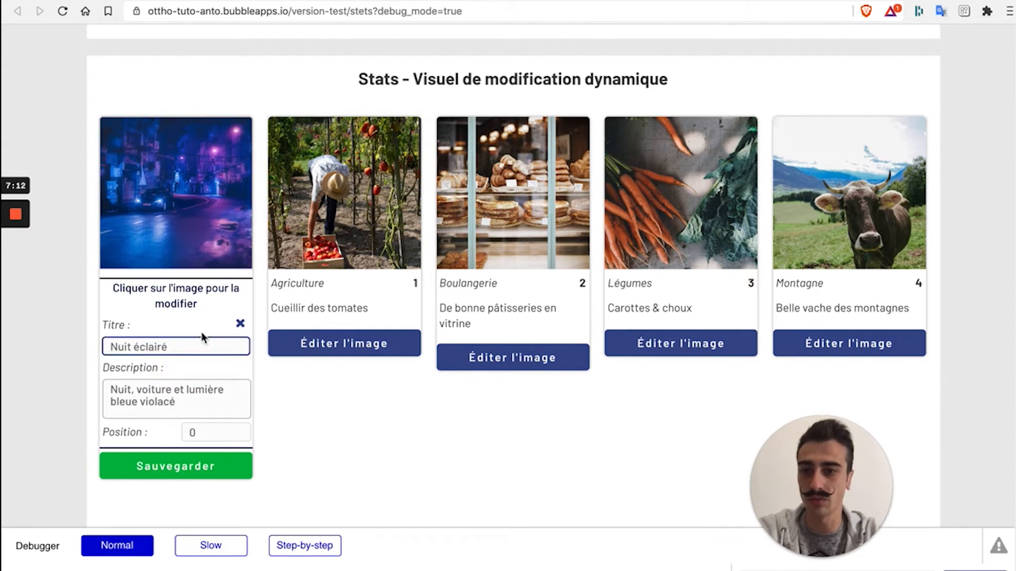
left_click(177, 466)
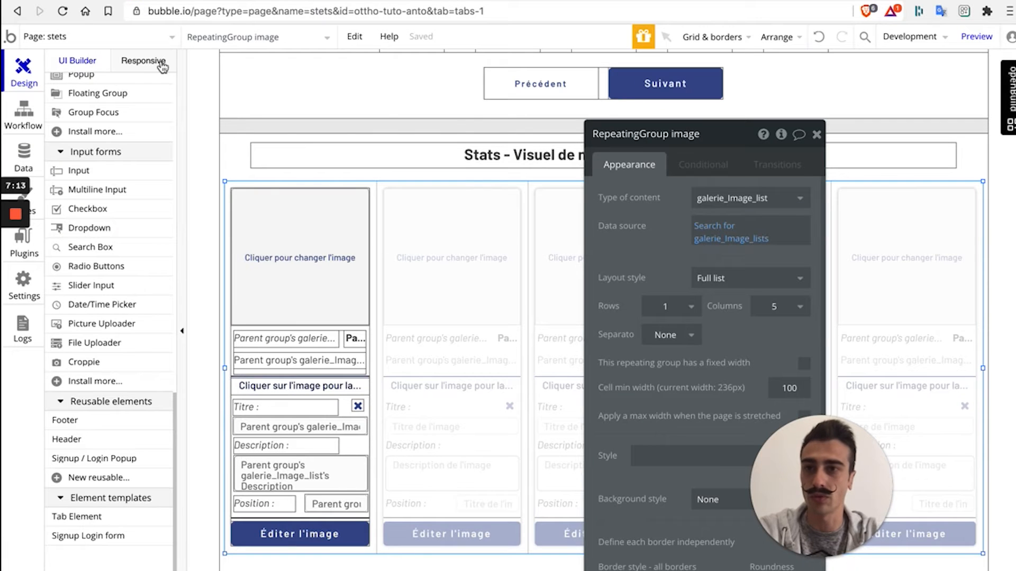
- Return to the Bubble editor and examine the custom states of the Group Image element in the gallery's first cell
left_click(153, 1)
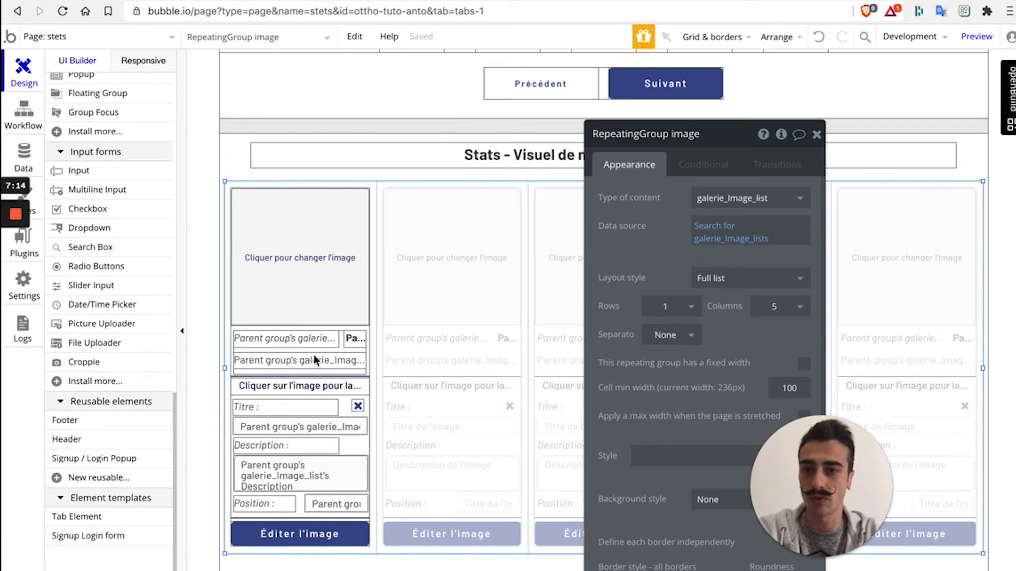
left_click(365, 329)
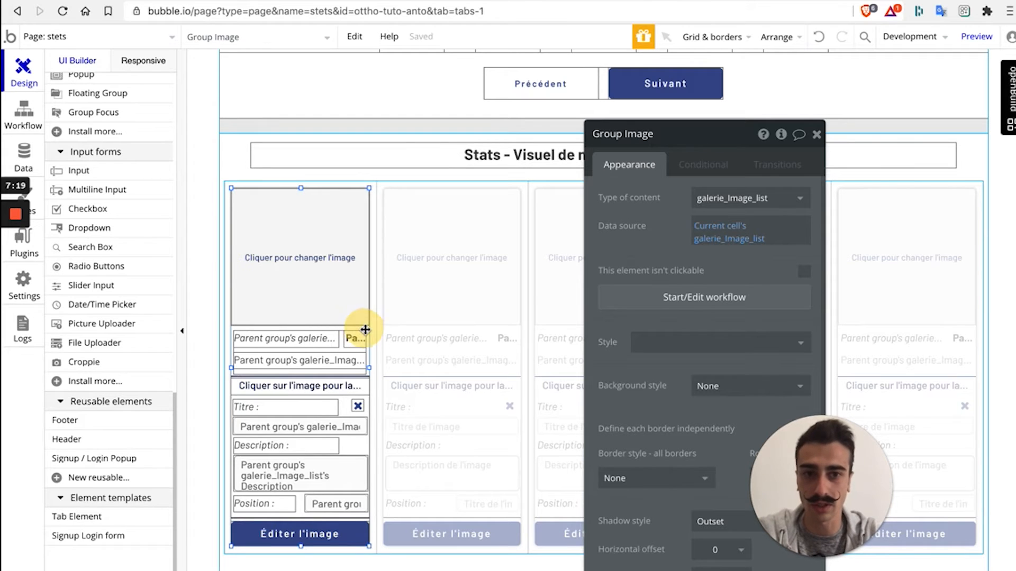
left_click(782, 136)
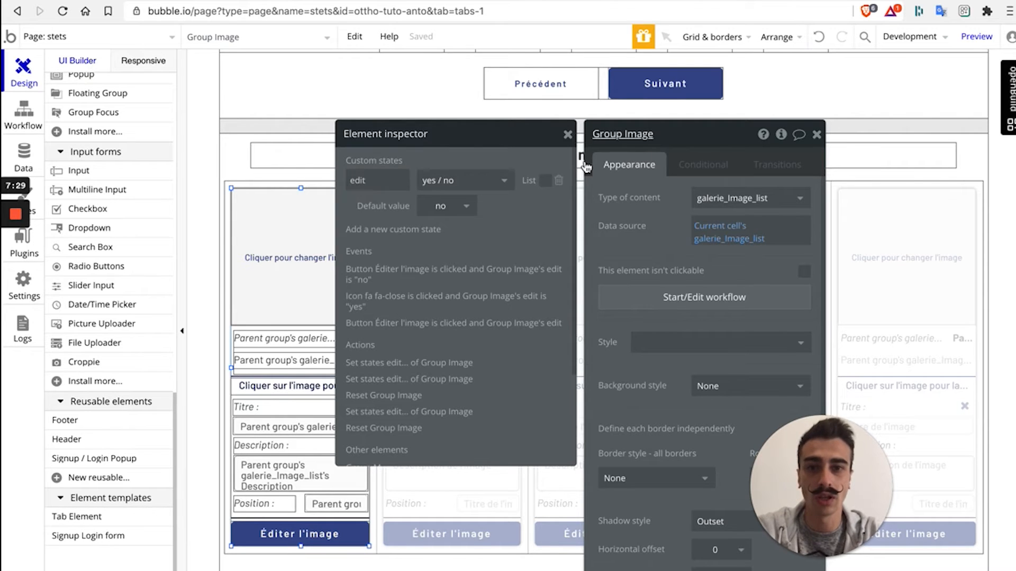
left_click(816, 134)
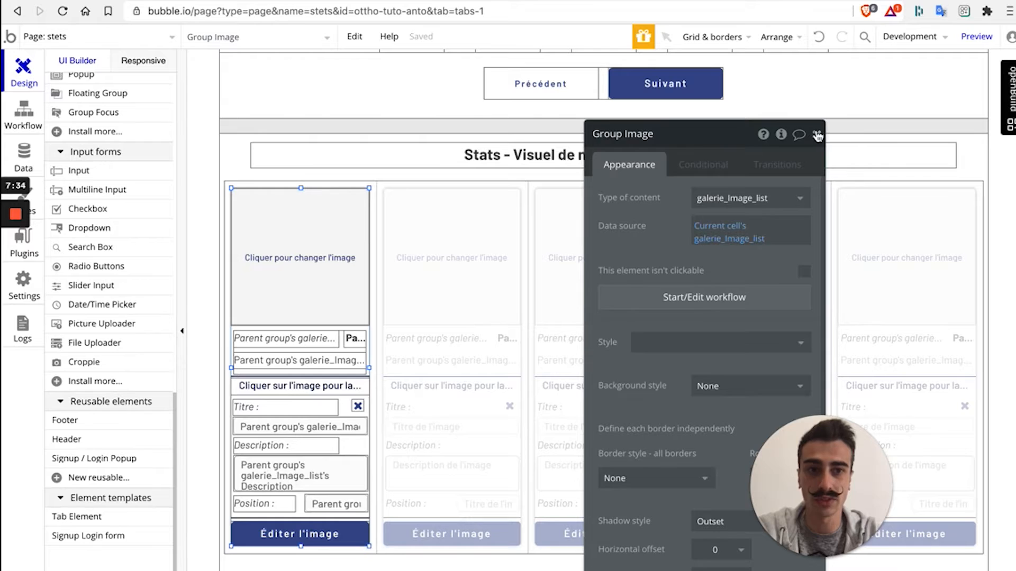
left_click(817, 135)
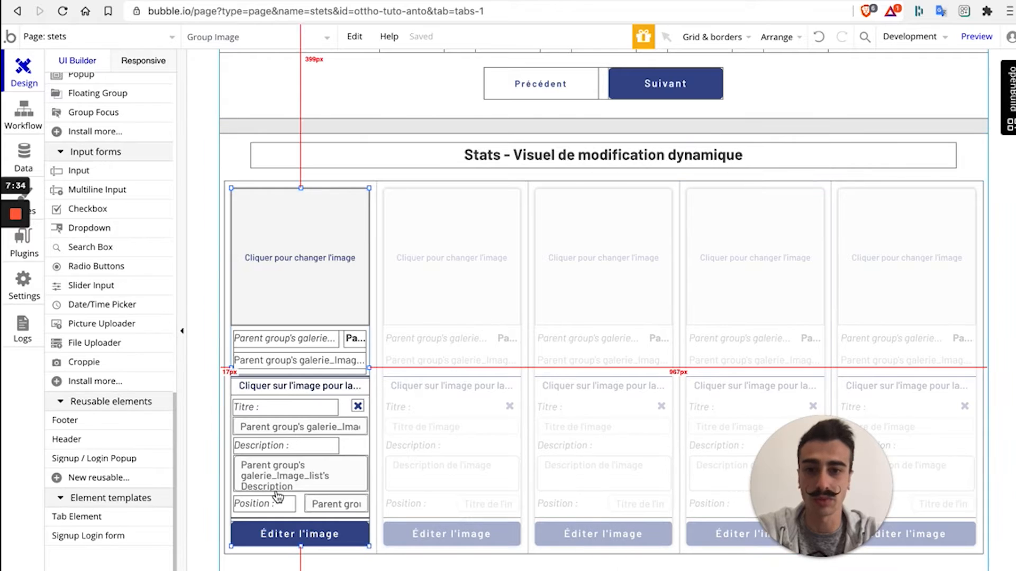
- Examine Group galerie edit's appearance settings, including its data source, borders, visibility on page load and height collapse when hidden
left_click(358, 444)
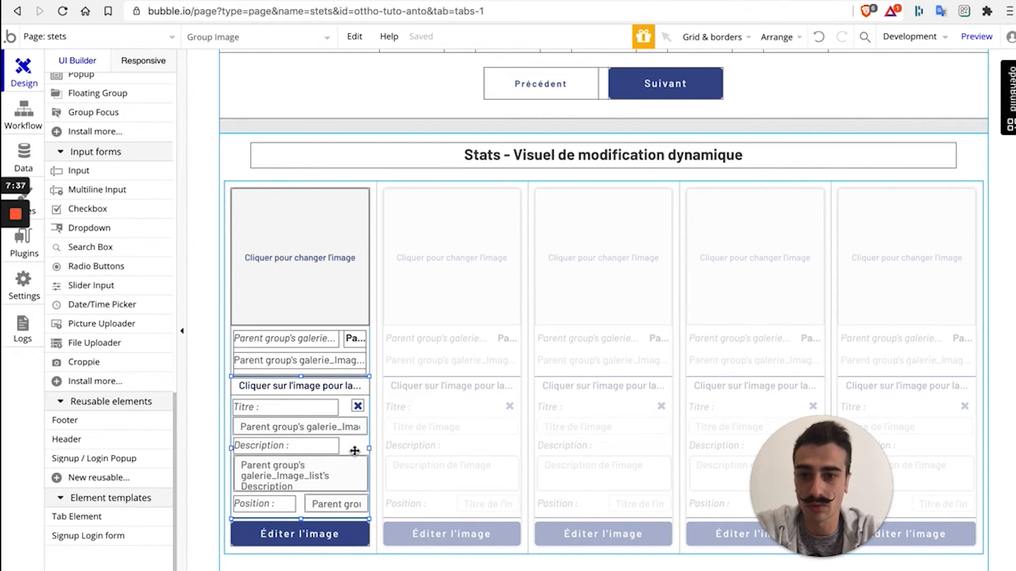
left_click_drag(358, 449, 280, 414)
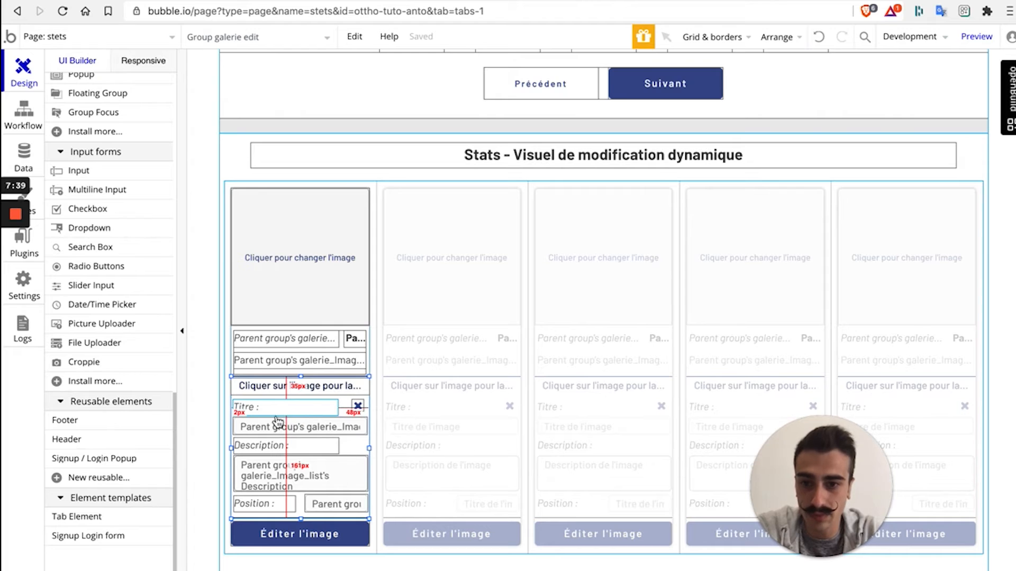
double_click(359, 447)
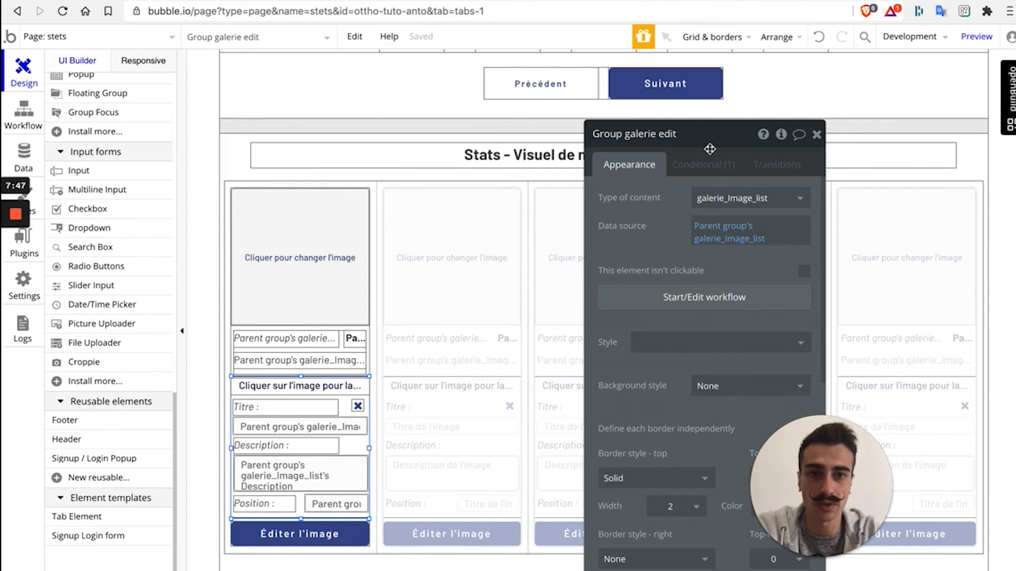
left_click_drag(718, 142, 639, 96)
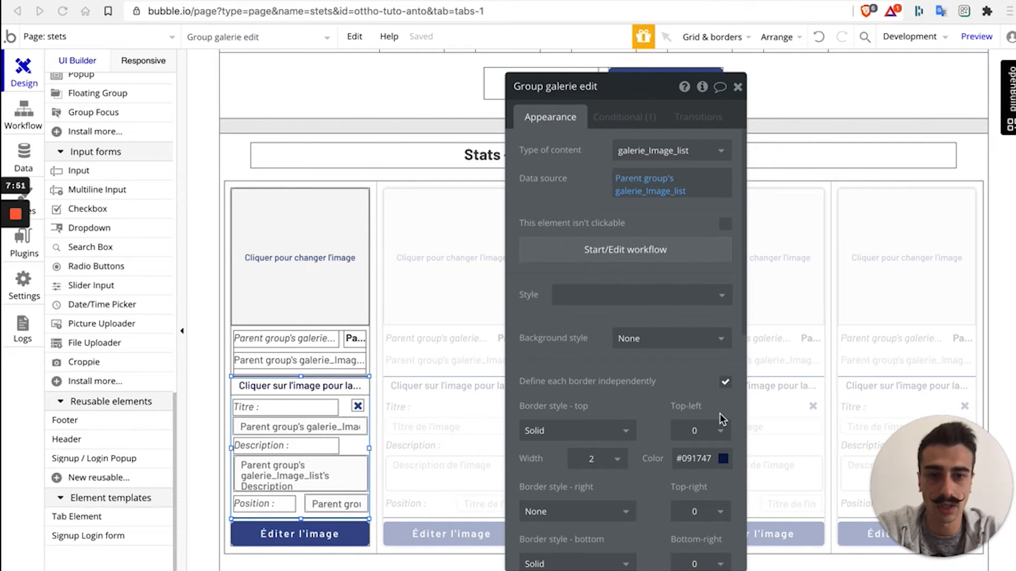
scroll(723, 420, "down", 3)
scroll(723, 419, "down", 5)
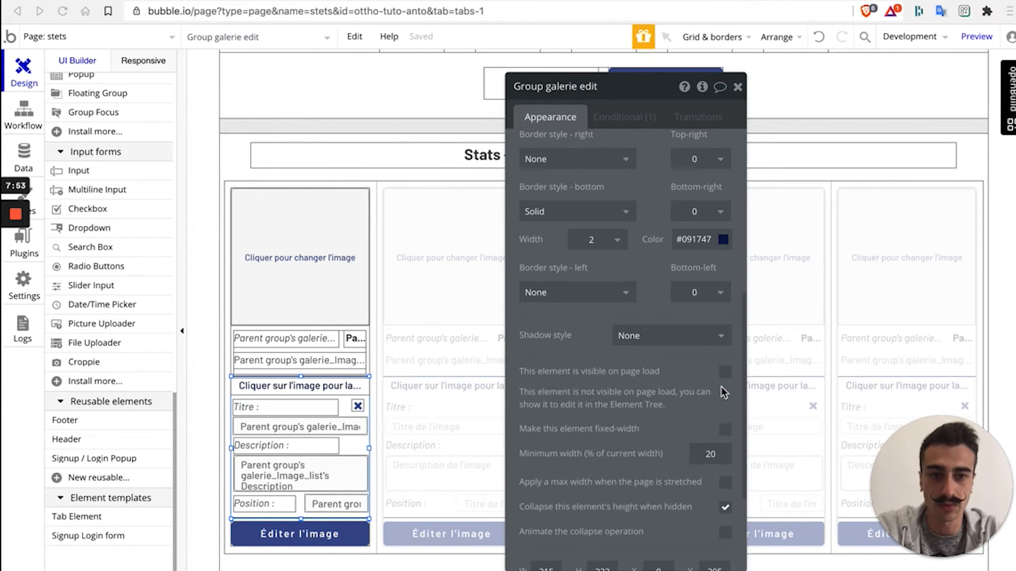
scroll(729, 376, "down", 1)
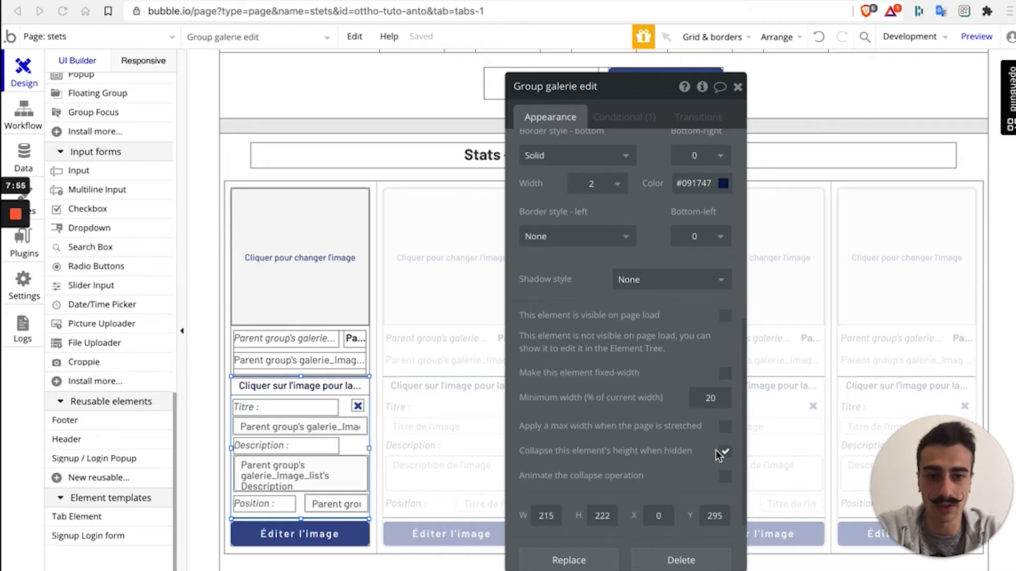
- Compare the visibility conditions of Group galerie edit, Group galerie_Image_list and the PictureUploader in the gallery cell
left_click(623, 123)
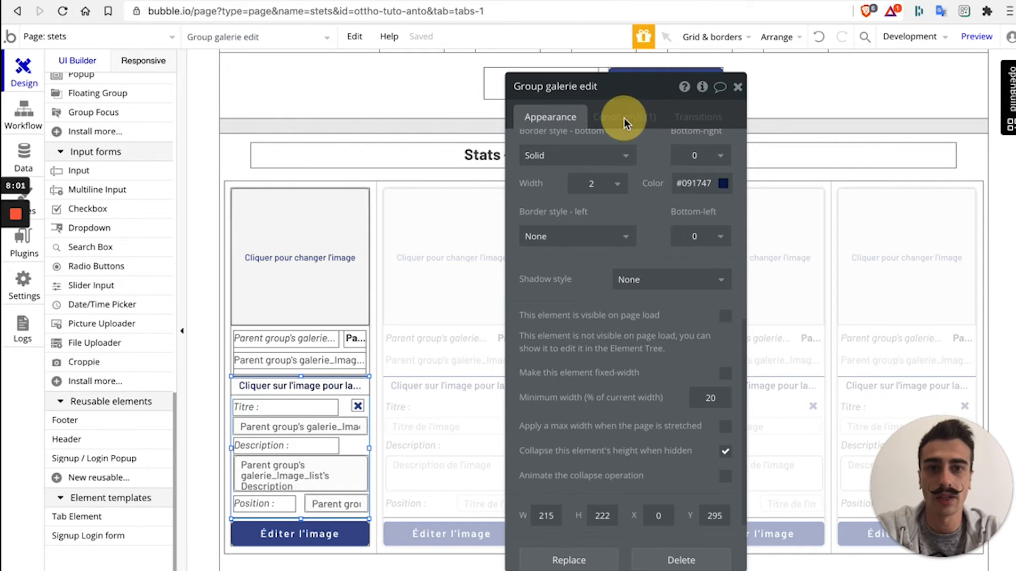
left_click(618, 124)
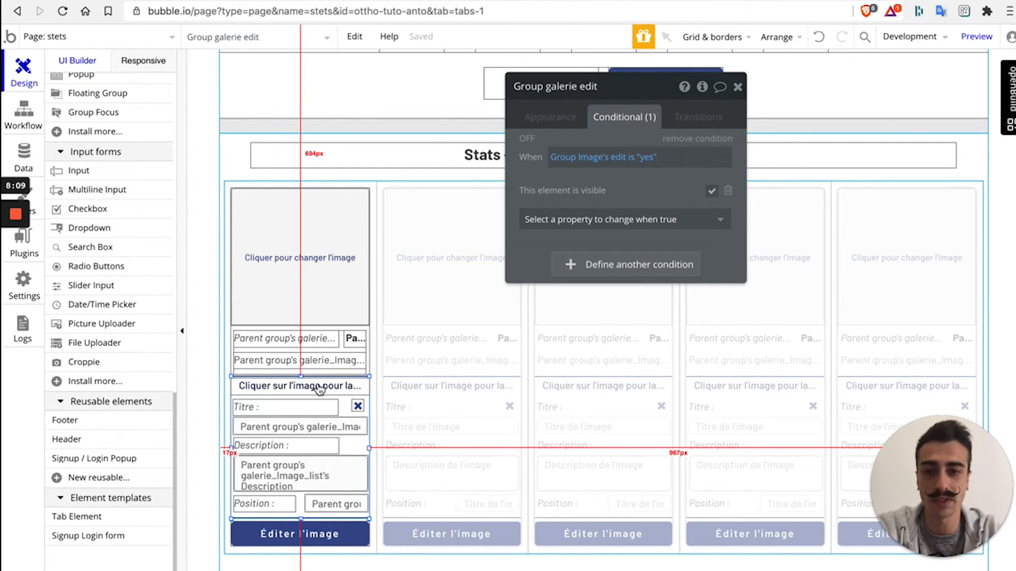
left_click(341, 348)
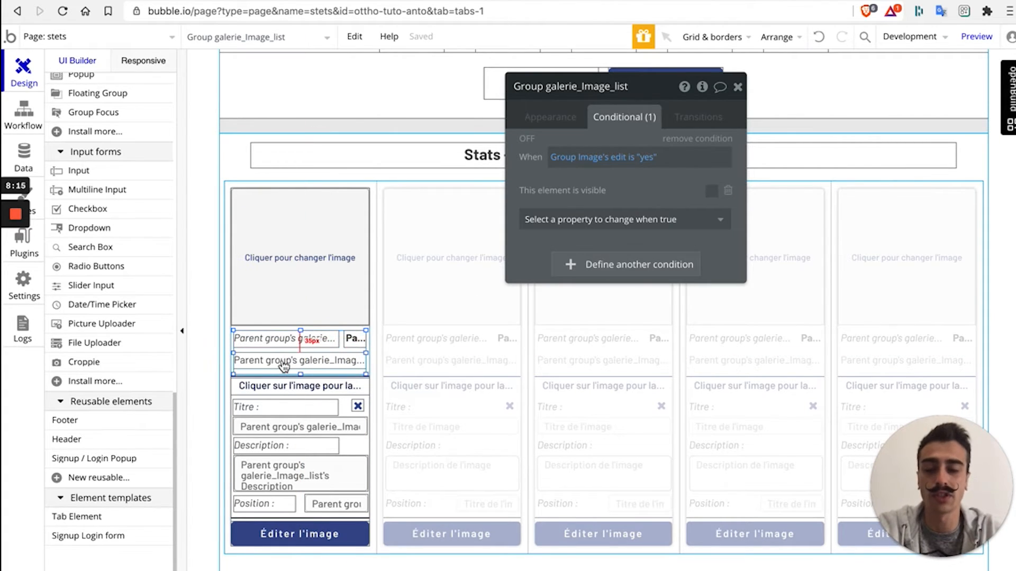
left_click(311, 253)
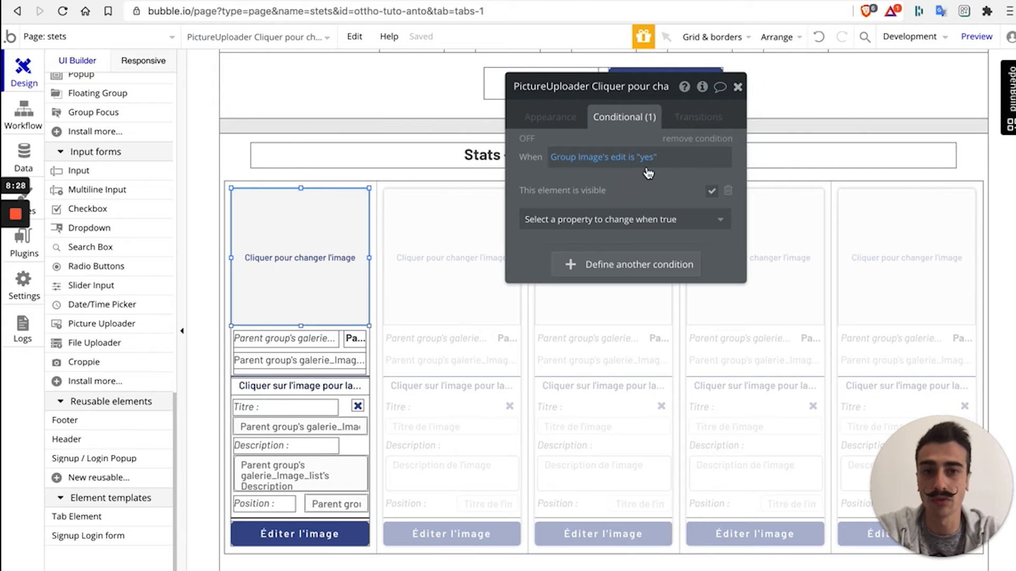
key("Escape")
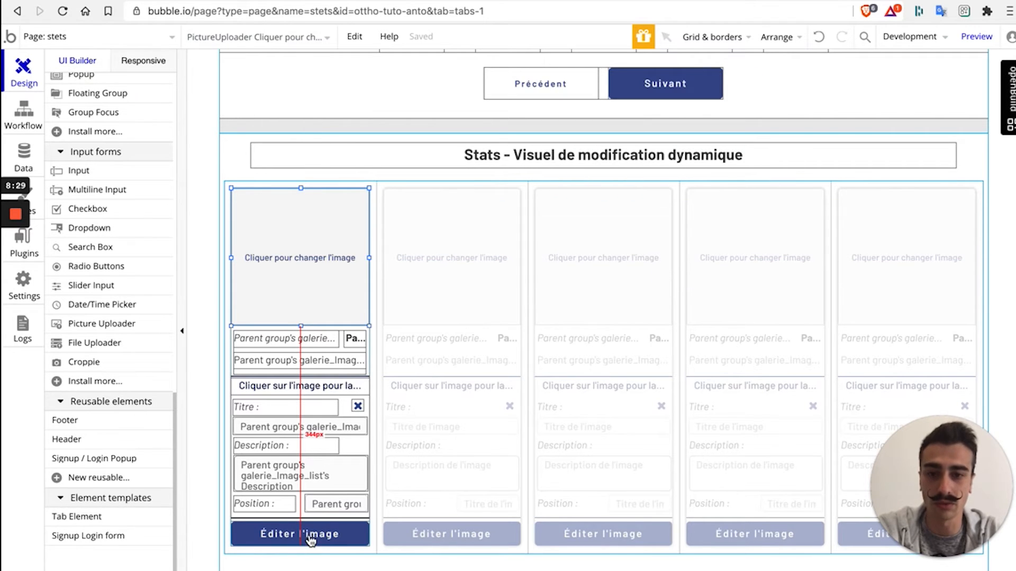
- Open the properties of the Éditer l'image button in the first gallery cell and go to its workflow
left_click(324, 535)
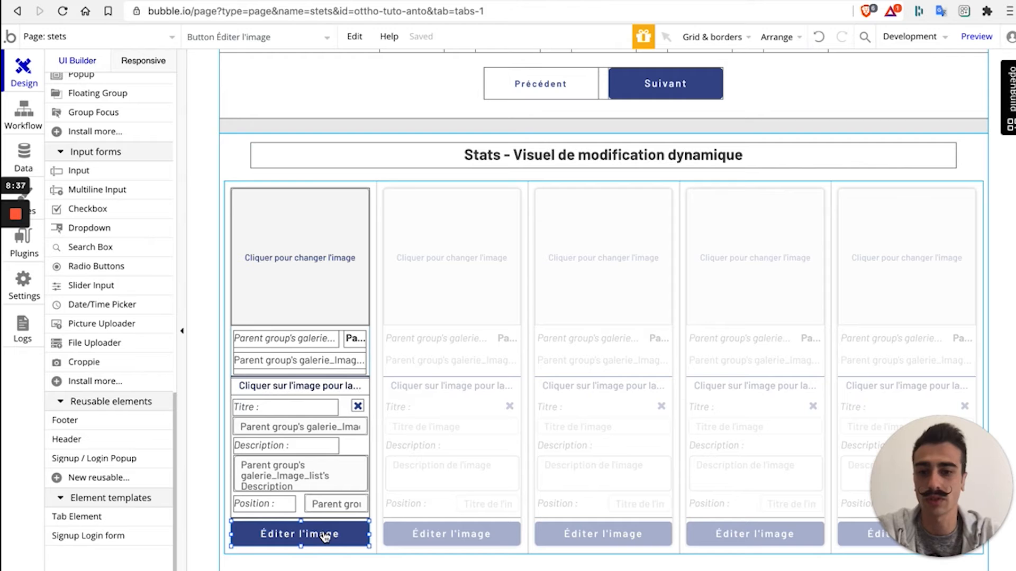
left_click(319, 536)
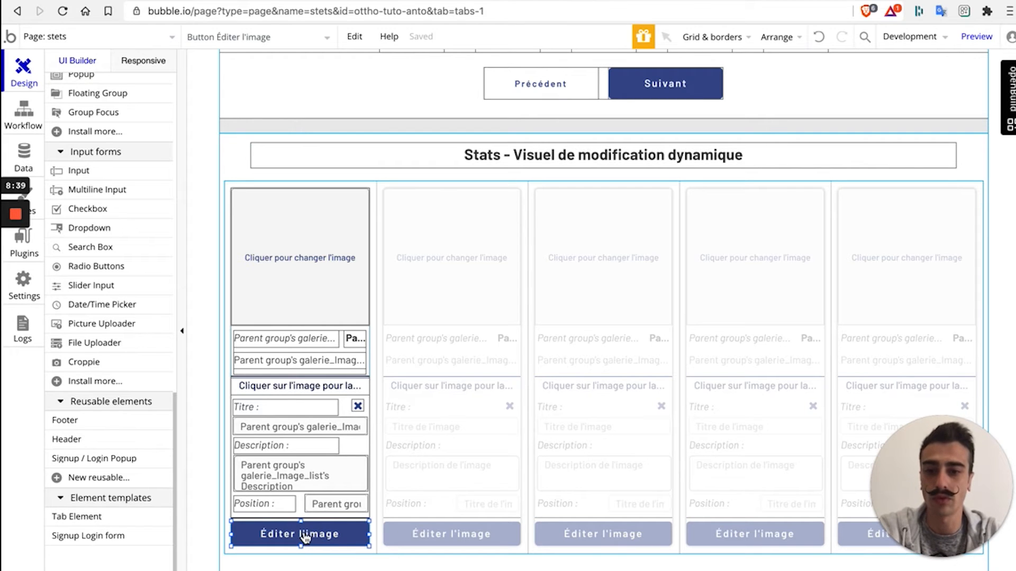
left_click(305, 537)
double_click(305, 537)
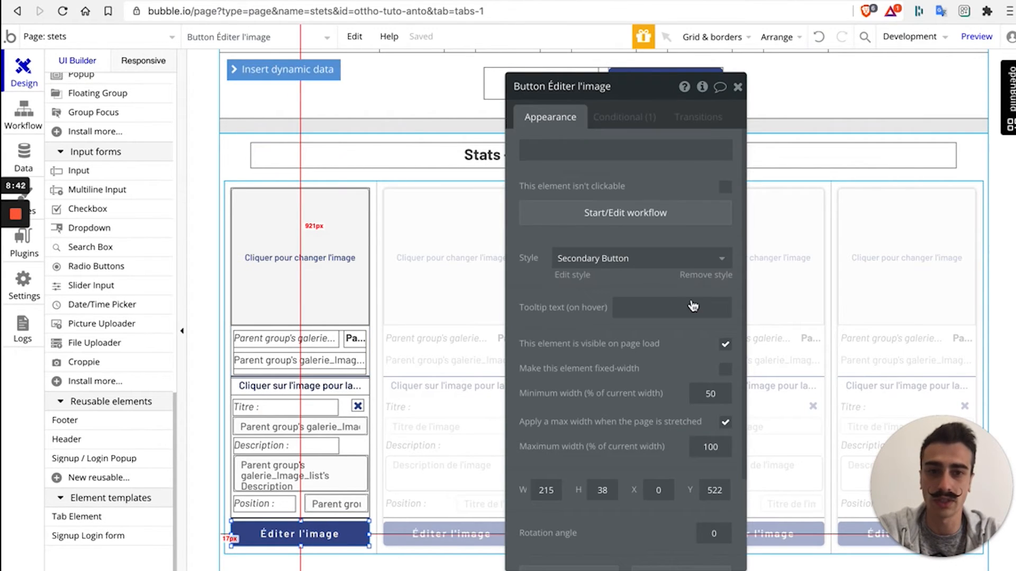
left_click(655, 214)
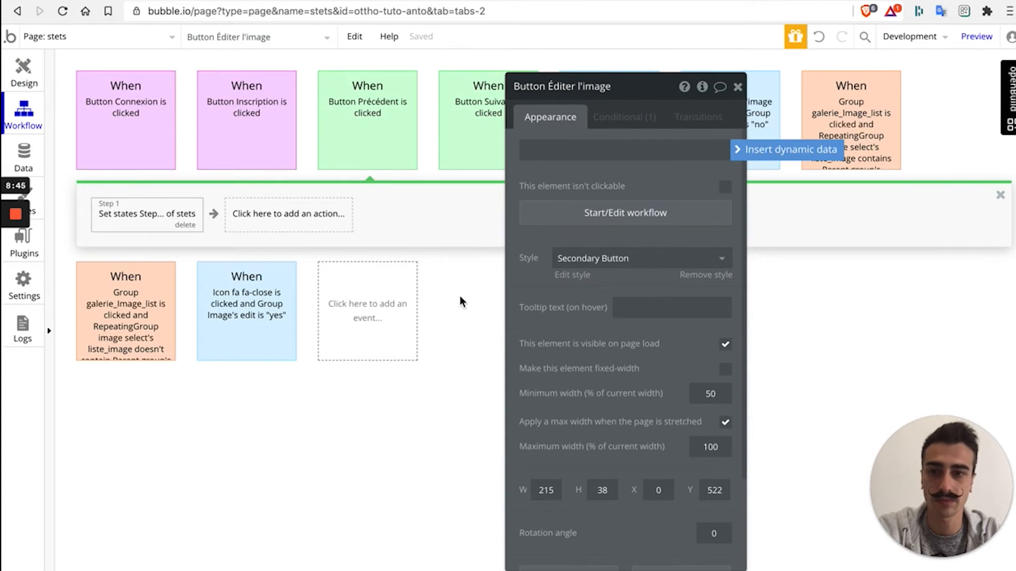
left_click_drag(646, 85, 743, 163)
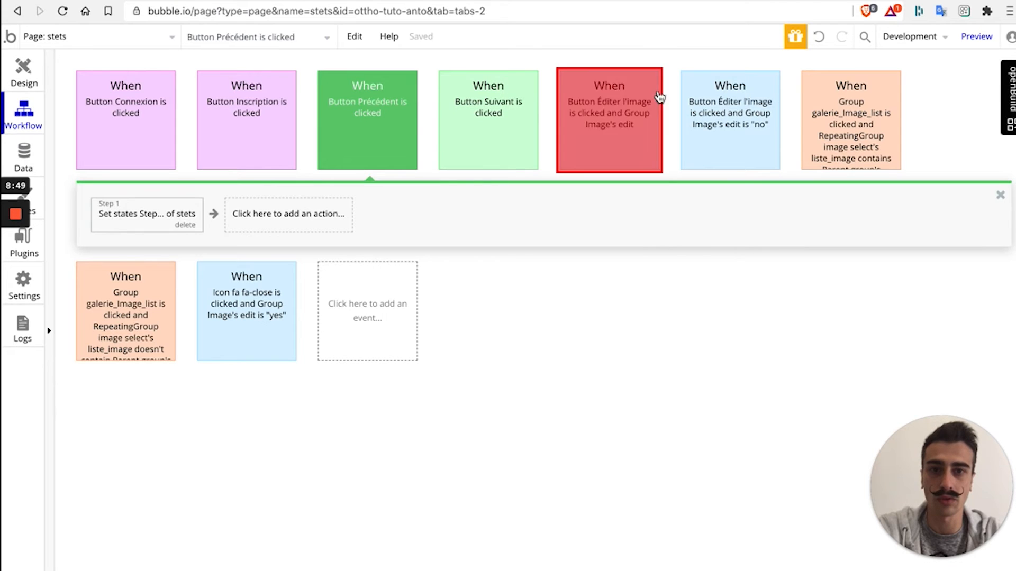
- Set the Only when condition of the three-action Éditer l'image workflow to Group Image's edit is "yes"
left_click(614, 140)
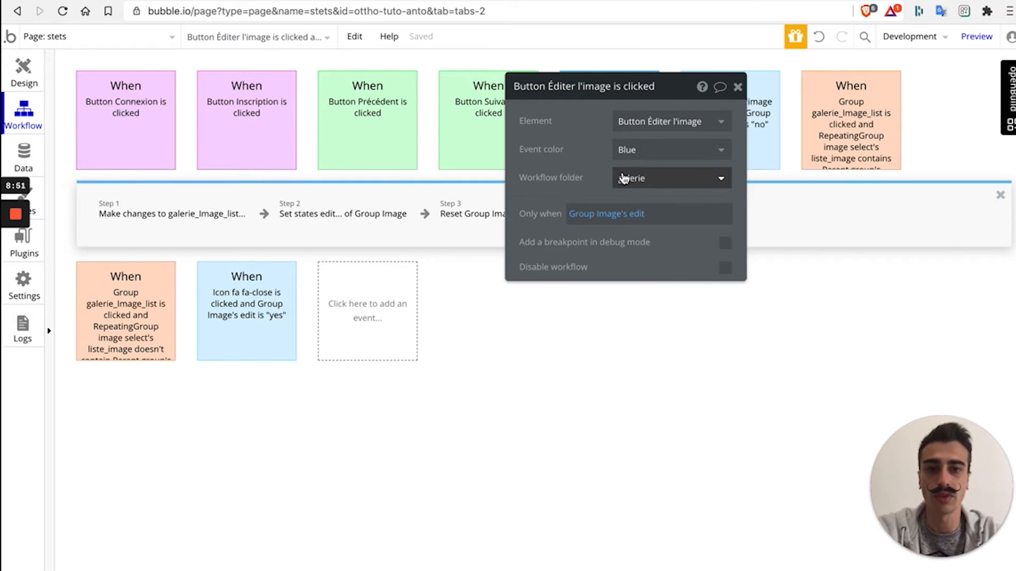
left_click(608, 125)
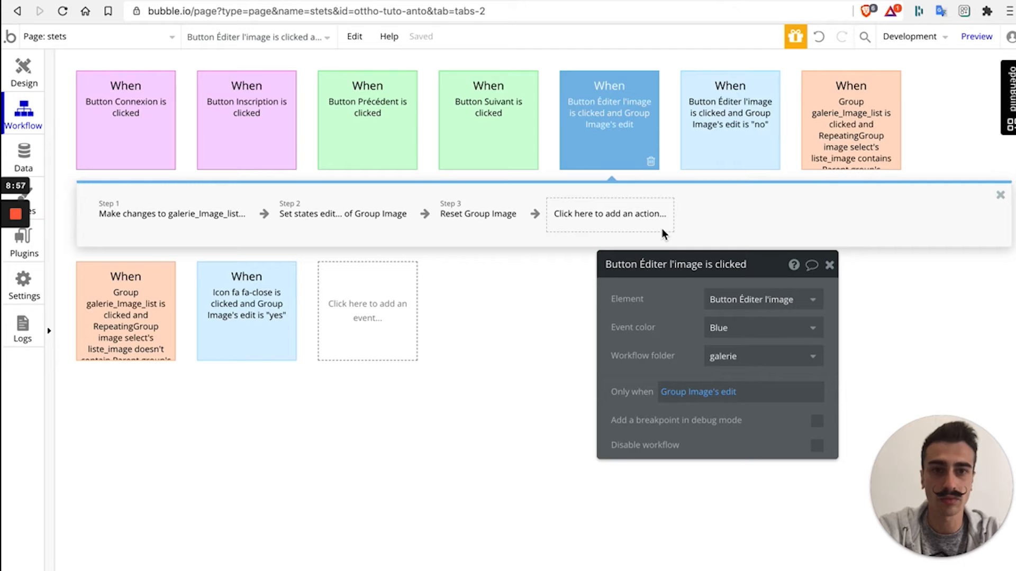
left_click(745, 396)
left_click(754, 395)
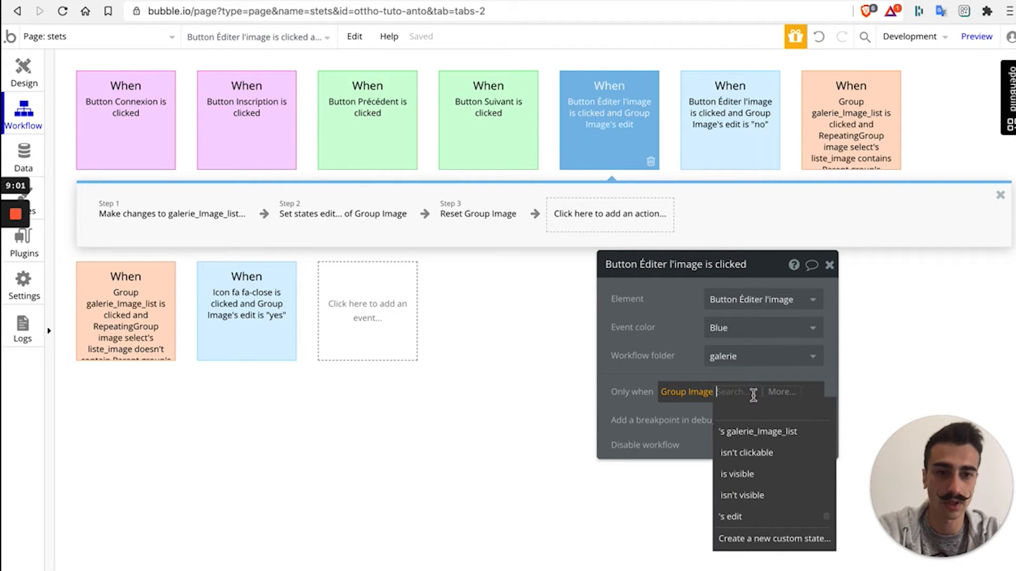
left_click(745, 518)
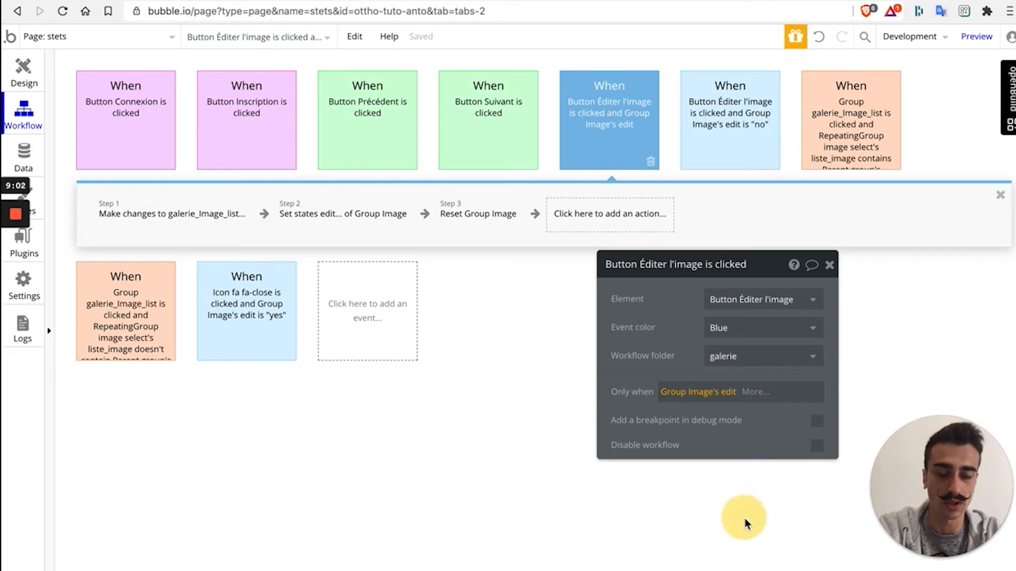
left_click(748, 396)
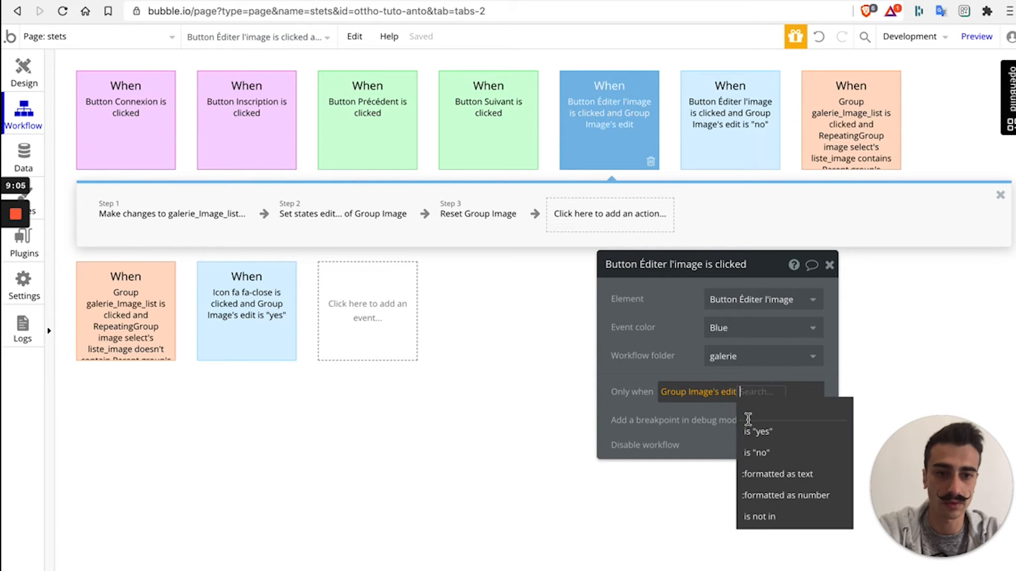
left_click(758, 432)
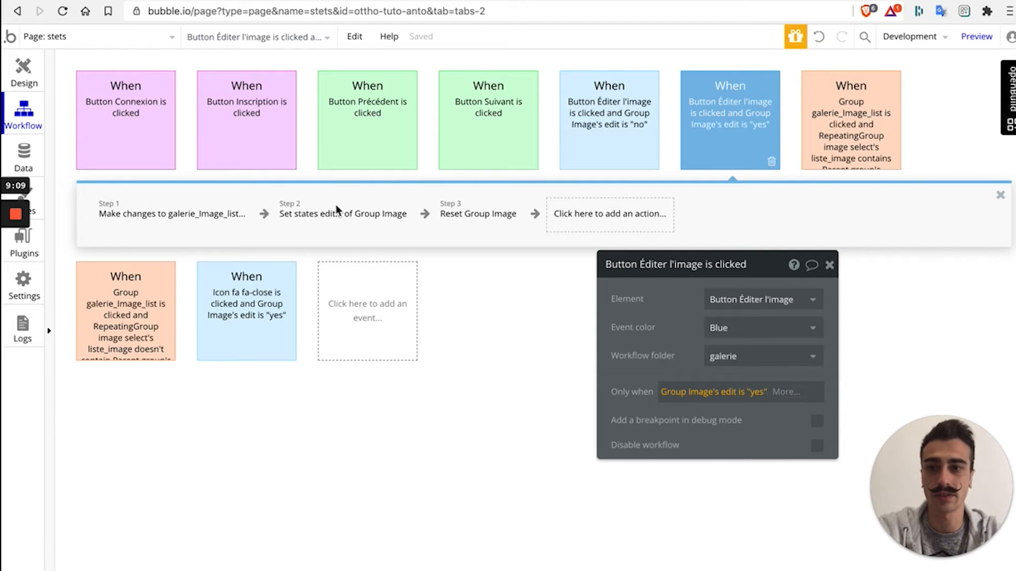
- Examine the Set state action in the Éditer l'image workflow that runs when Group Image's edit is "no"
left_click(608, 130)
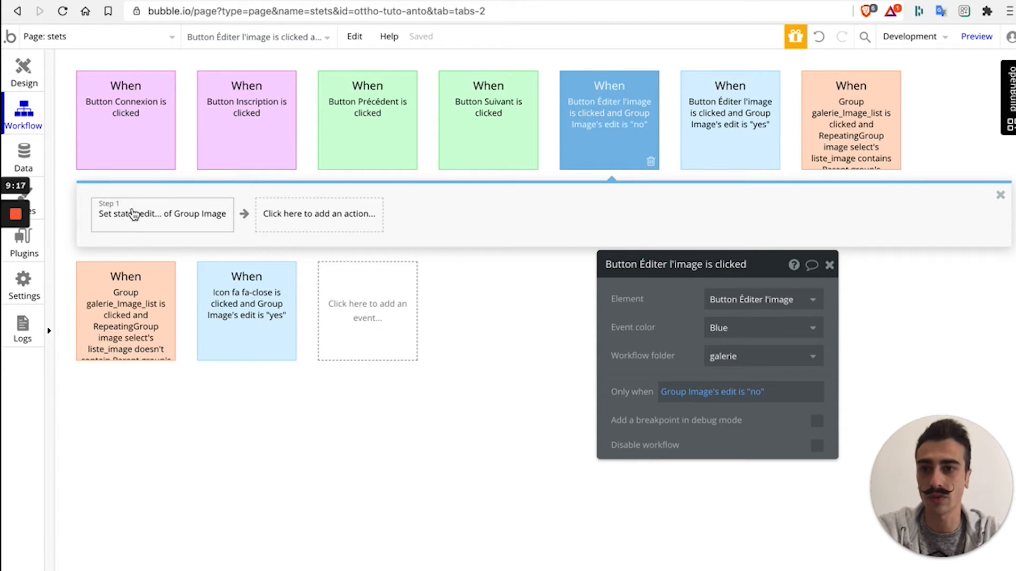
left_click(148, 216)
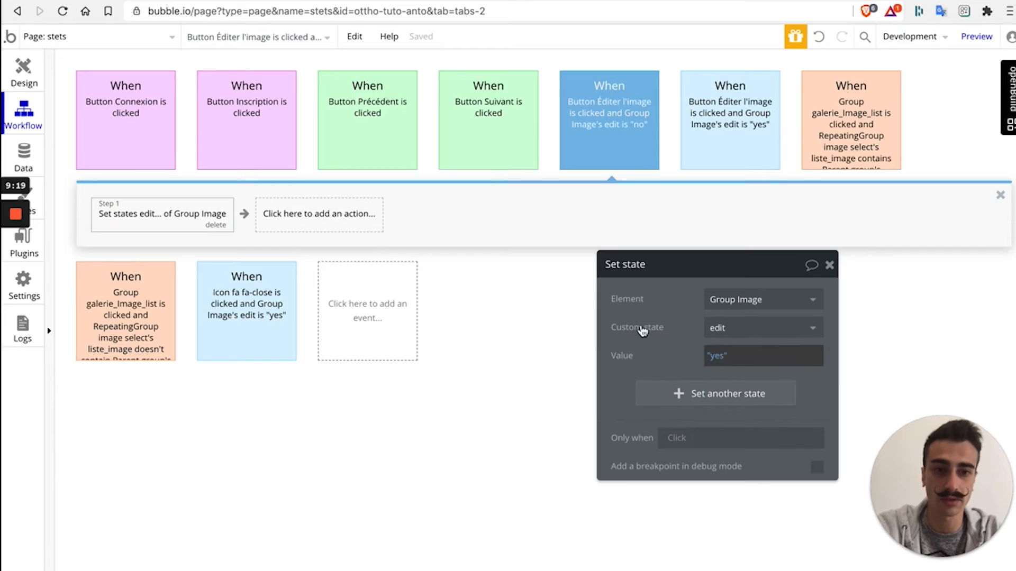
- Return to the page design and examine the first gallery cell's display and edit groups and the Éditer l'image button's condition
left_click(23, 70)
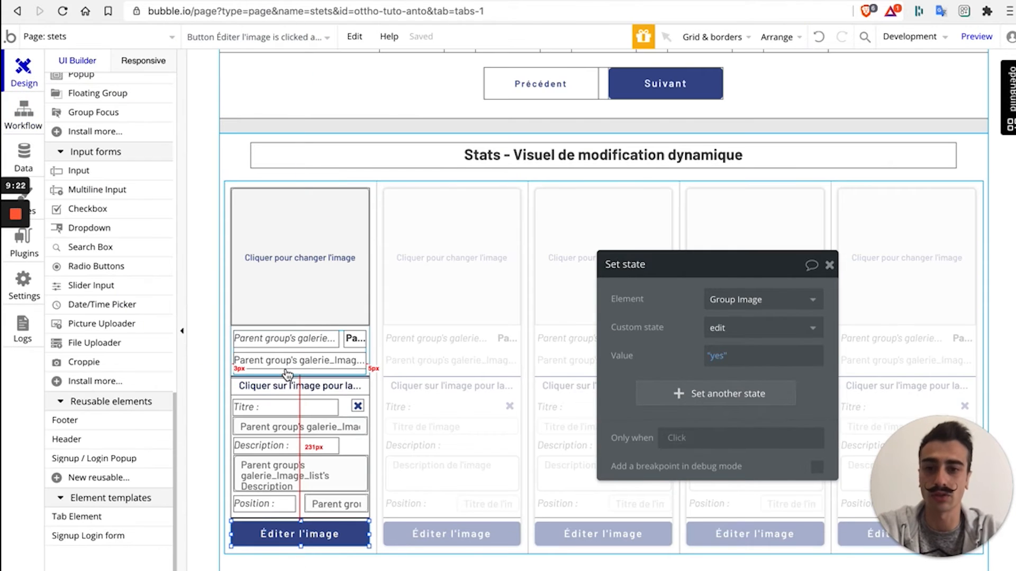
left_click(357, 441)
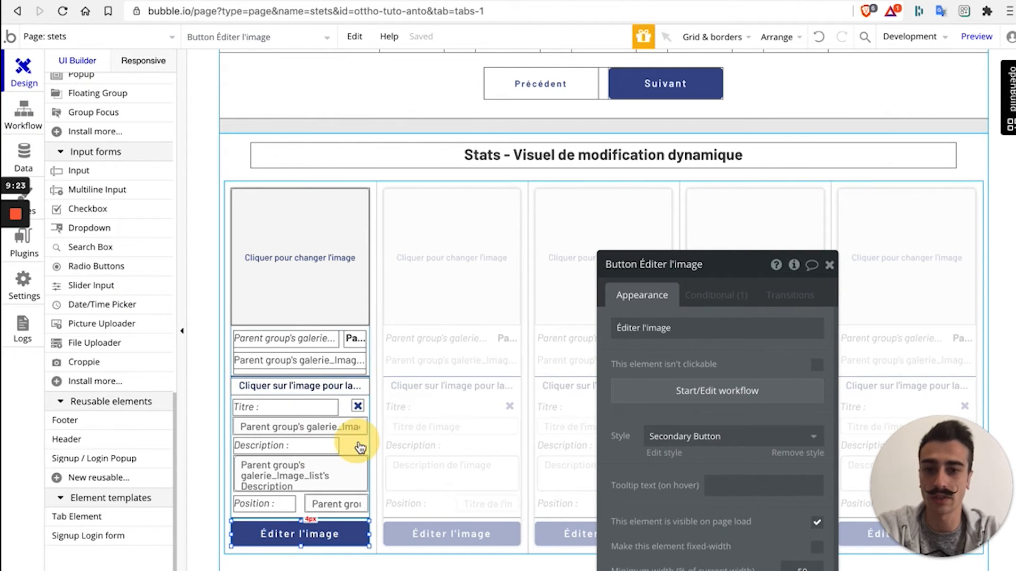
left_click(344, 351)
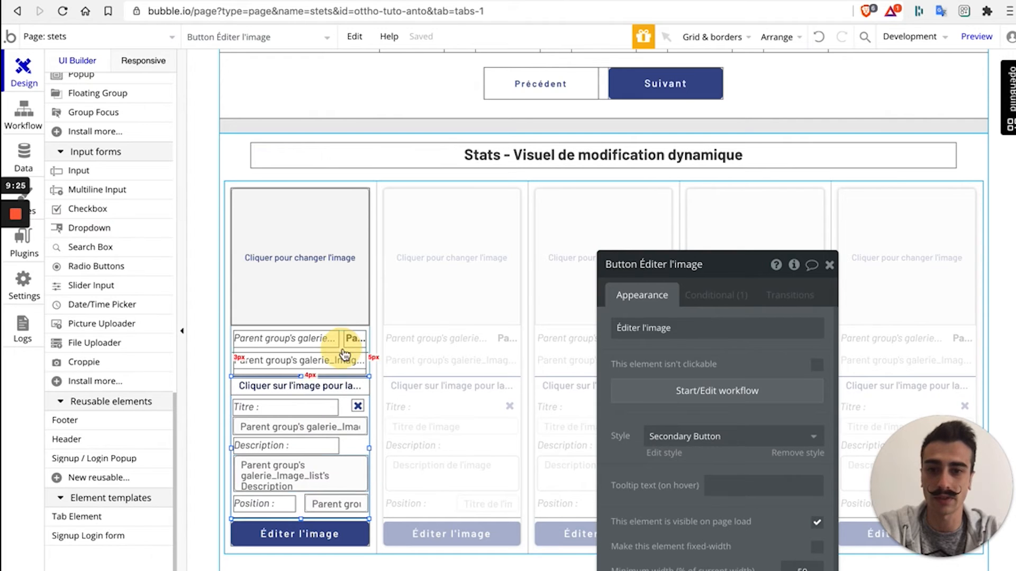
left_click(270, 537)
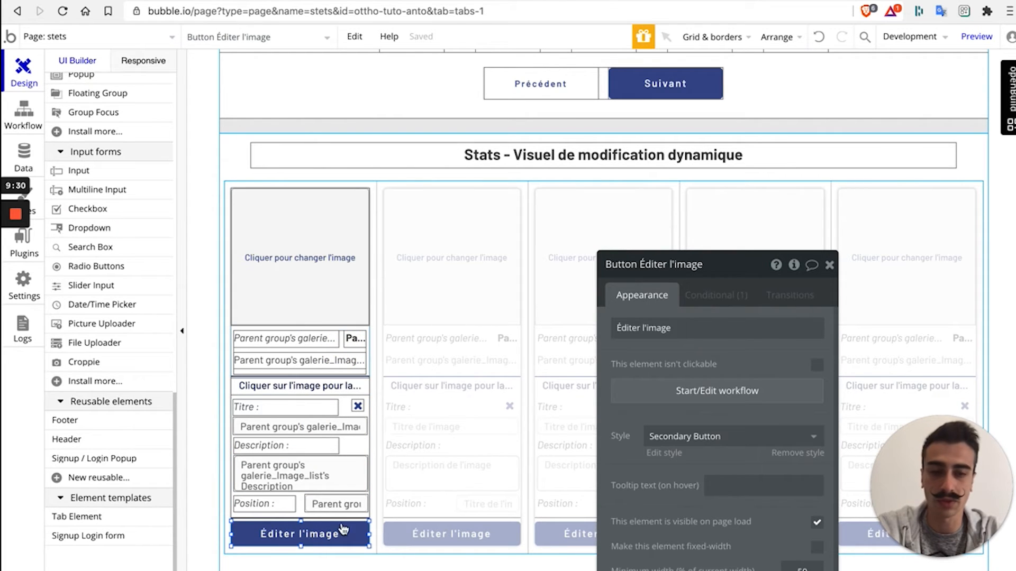
left_click(723, 300)
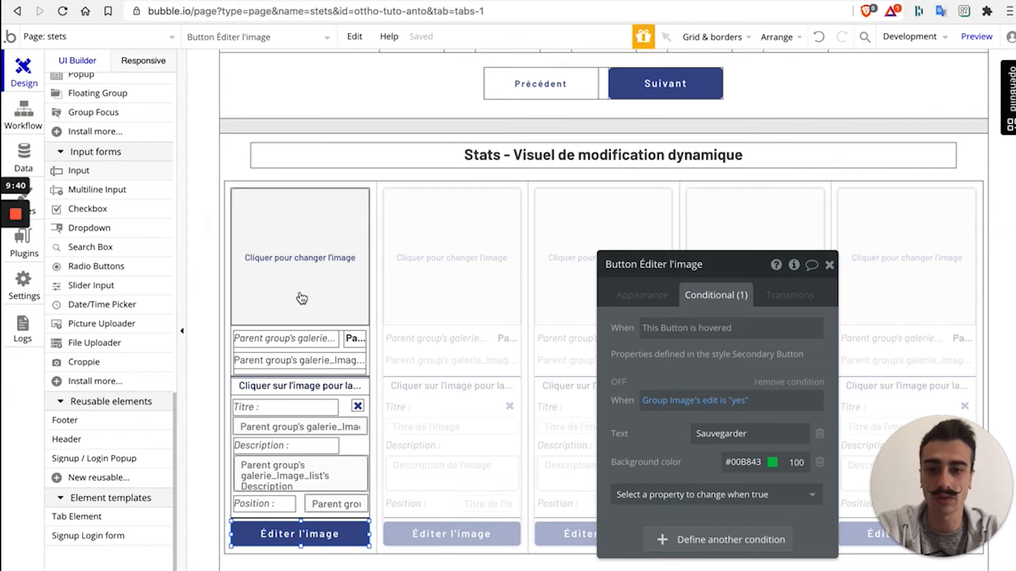
- Examine the Make changes, Set state and Reset actions of the Éditer l'image workflow for edit "yes"
left_click(24, 115)
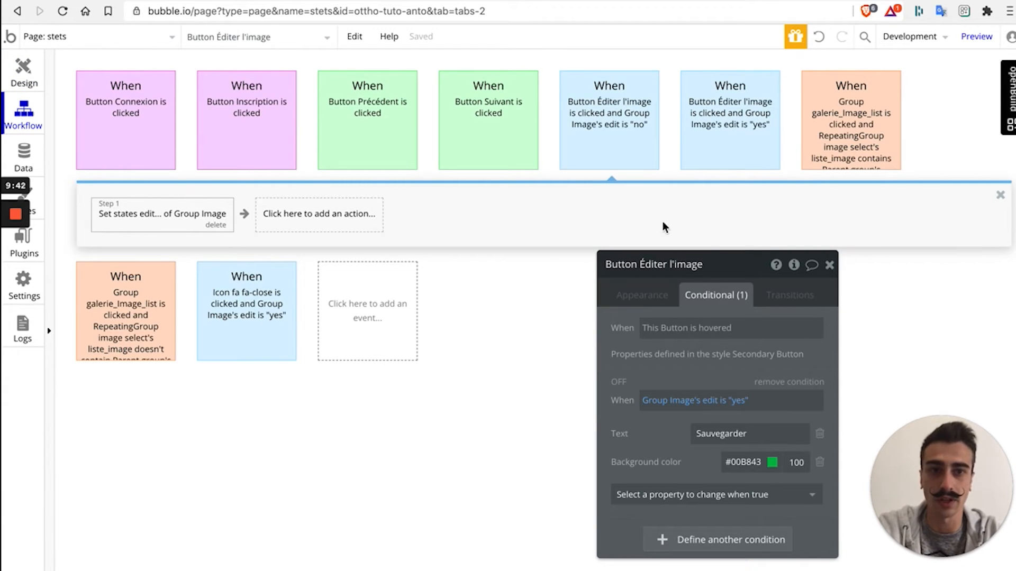
left_click(741, 100)
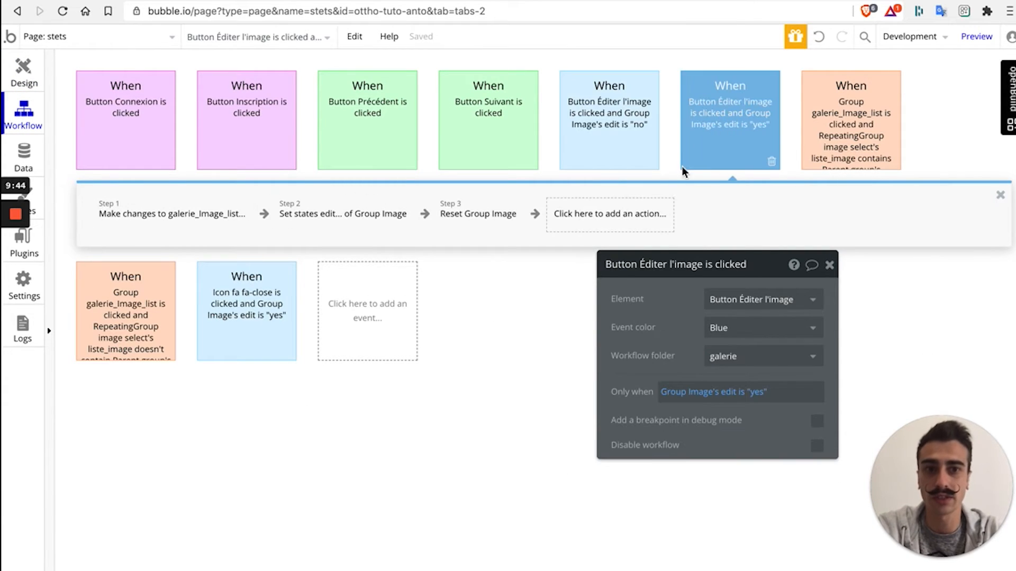
left_click(154, 218)
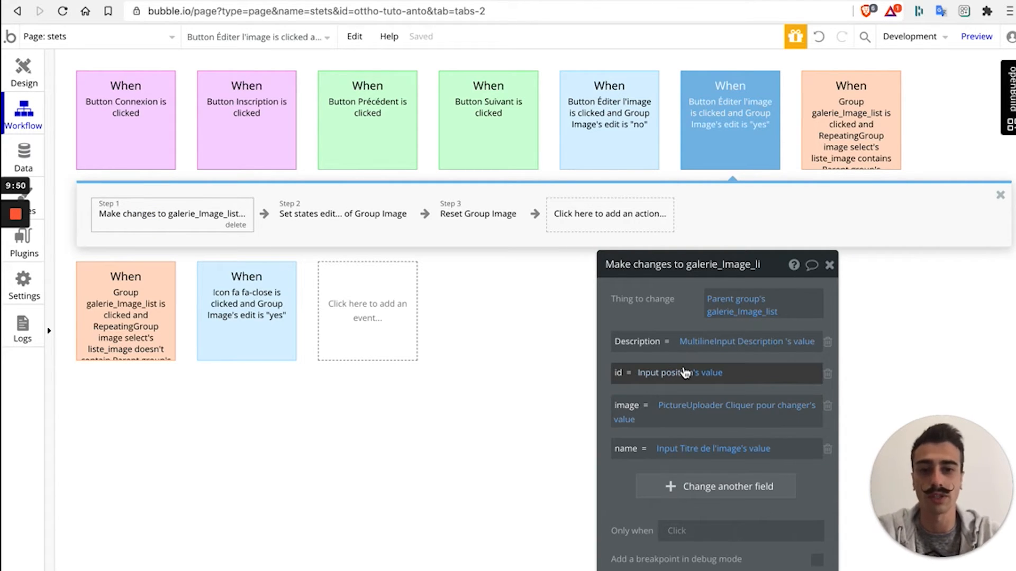
left_click(335, 218)
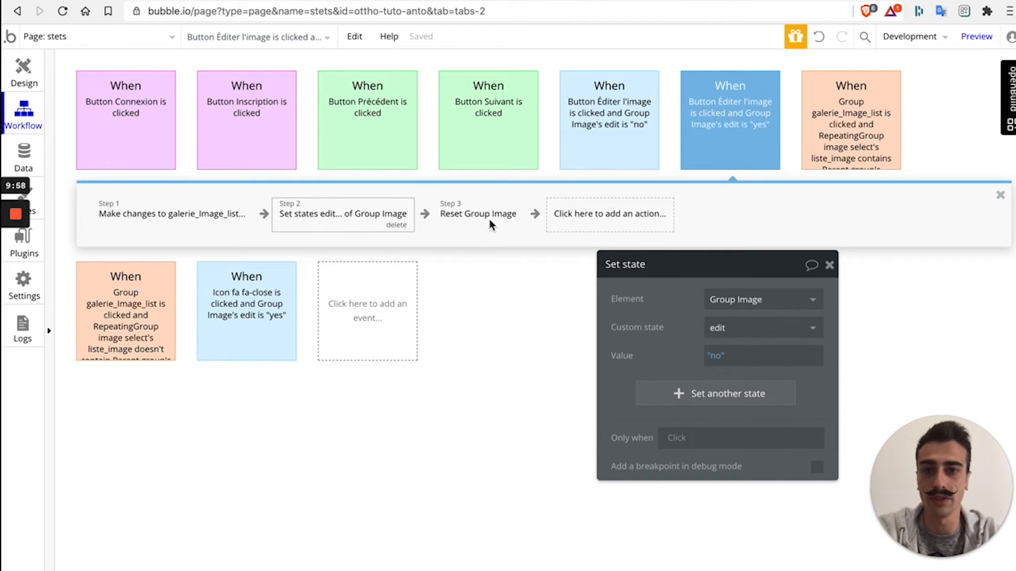
mouse_move(470, 222)
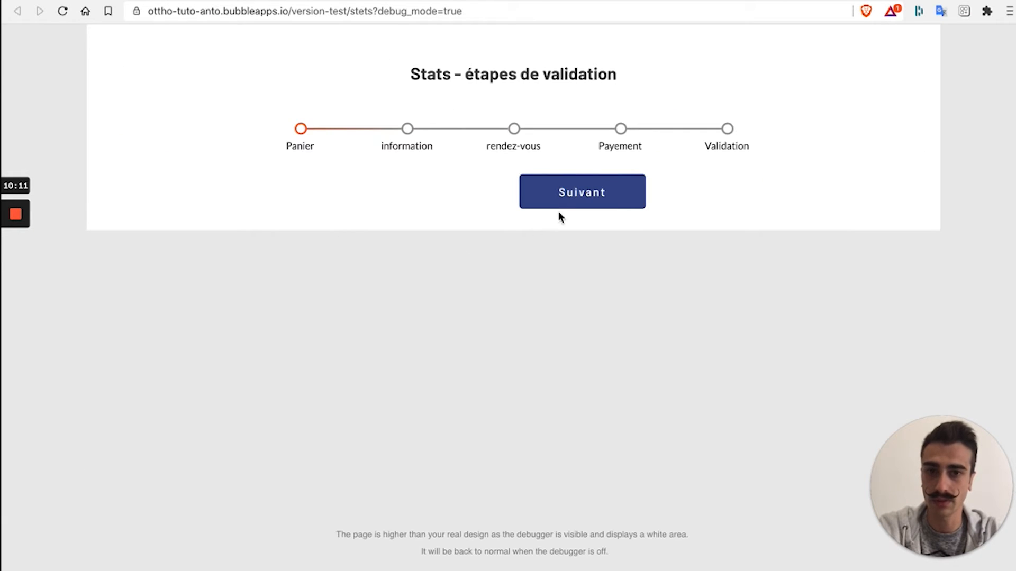
- In the page preview, advance the validation progress bar to the information stage and bring up the image gallery
left_click(578, 200)
scroll(414, 342, "down", 4)
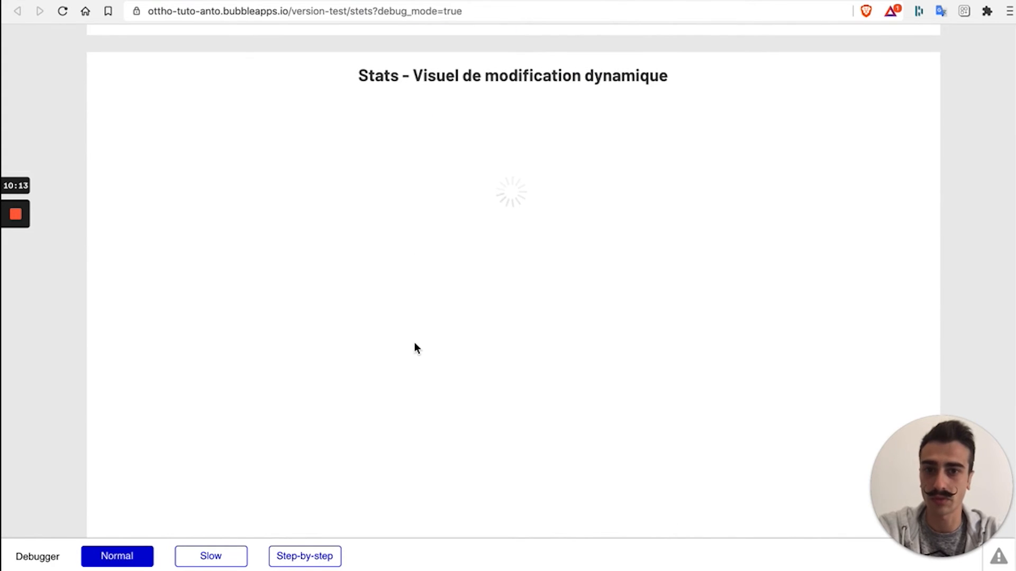
scroll(415, 342, "down", 1)
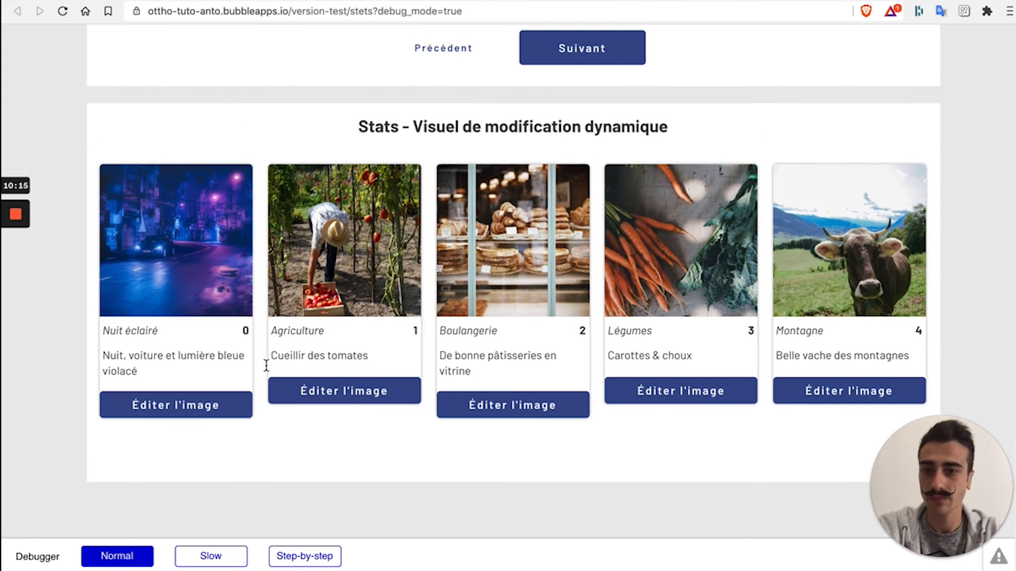
- Test edit mode on the Agriculture and Boulangerie cards, cancelling the replacement picture selection and both edits
left_click(296, 392)
scroll(426, 463, "down", 1)
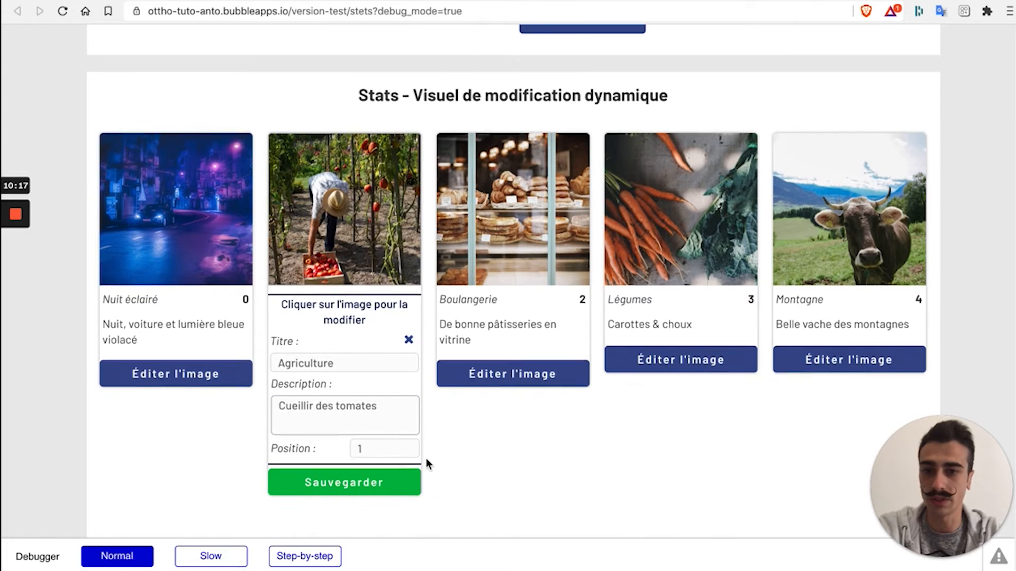
left_click(364, 232)
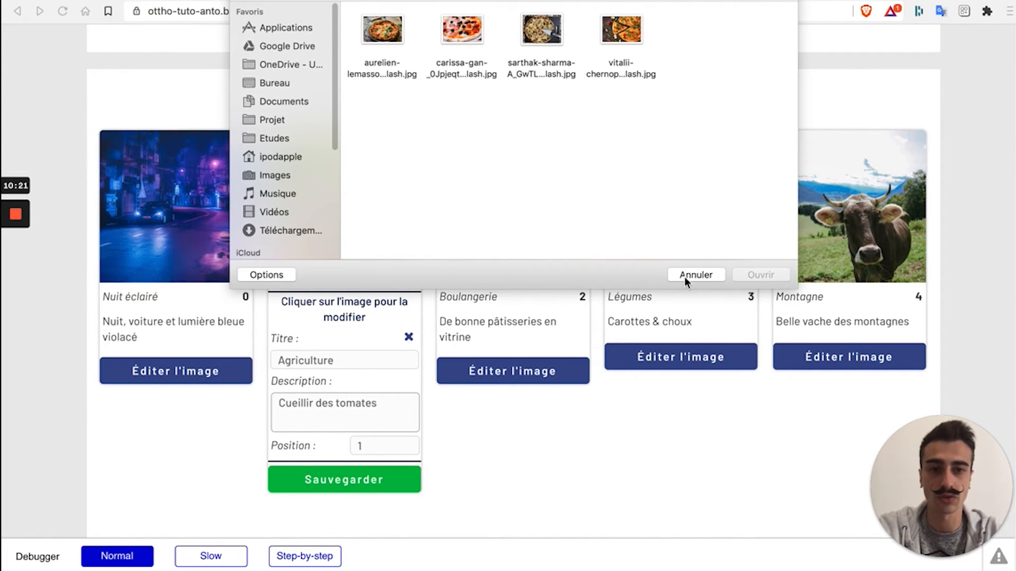
left_click(684, 276)
left_click(544, 370)
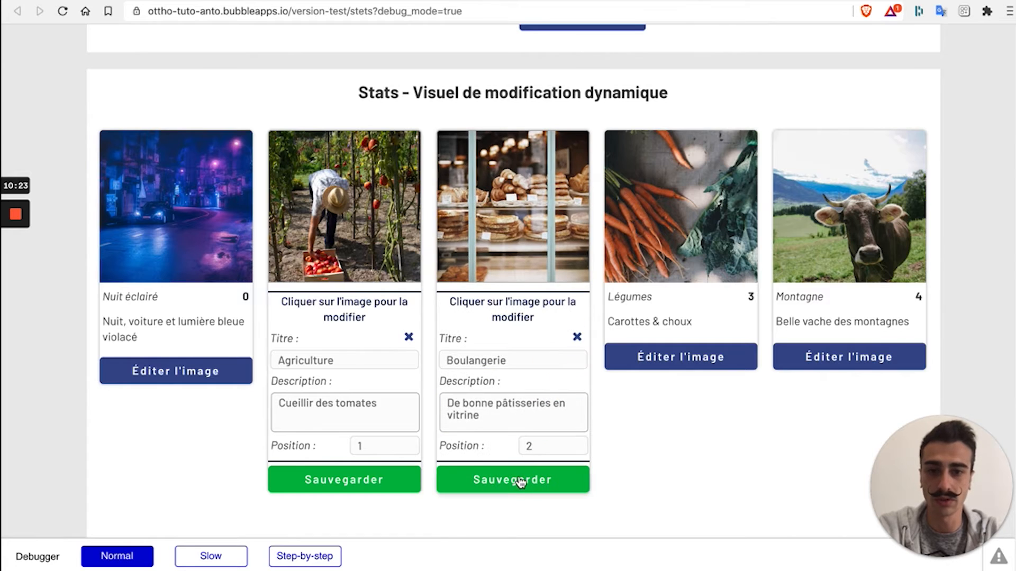
left_click(577, 337)
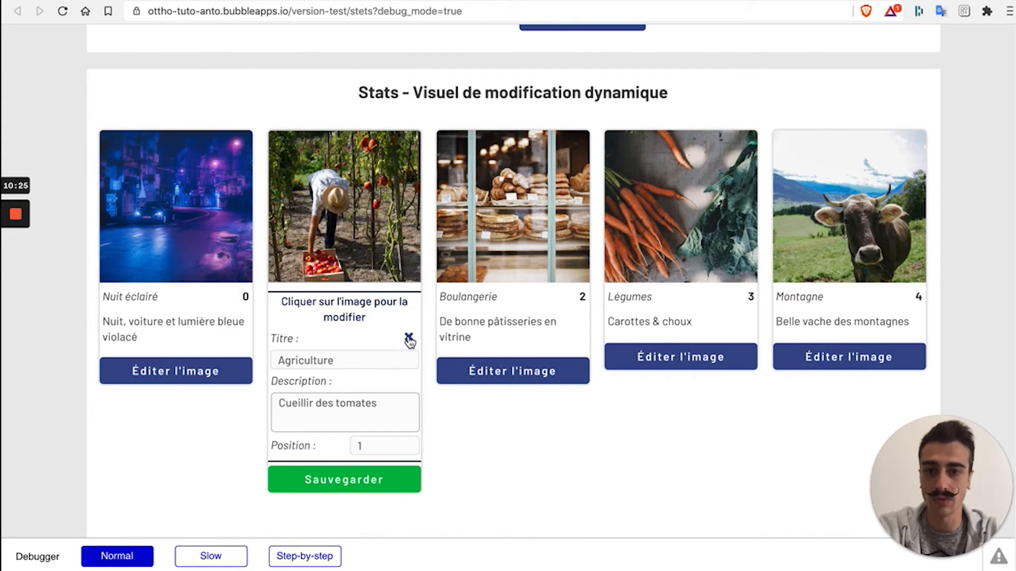
left_click(408, 337)
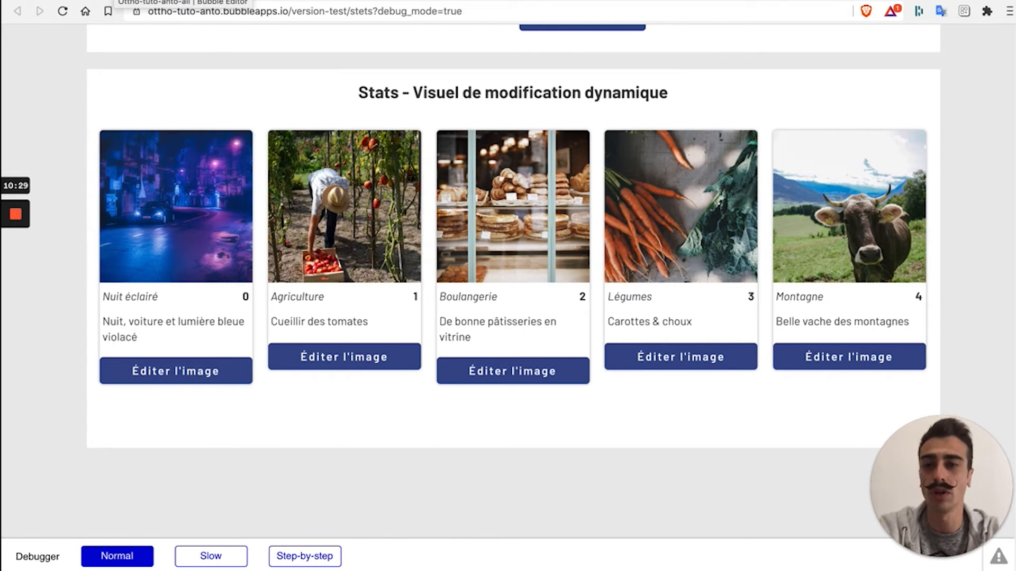
- Open and cancel editing of the Agriculture card again, and advance the progress bar to the rendez-vous stage
left_click(333, 361)
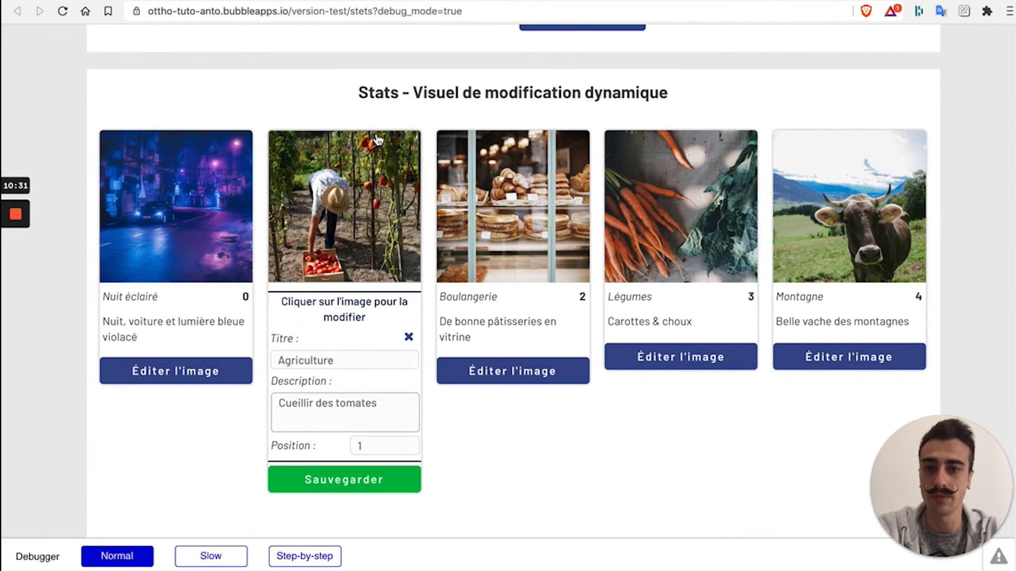
left_click(408, 338)
scroll(505, 317, "up", 4)
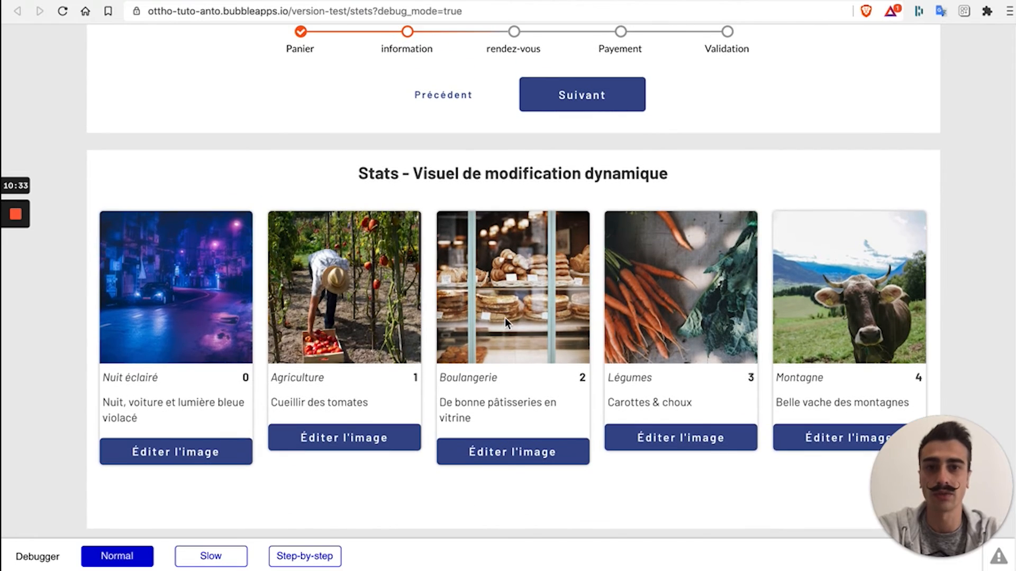
left_click(550, 188)
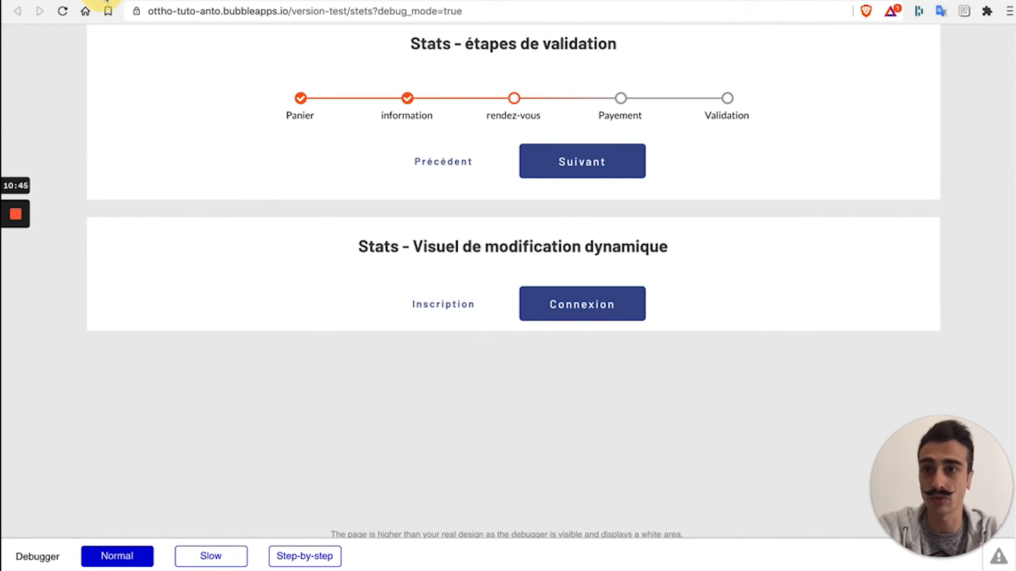
- Switch back to the Bubble editor and select Signup / Login Popup A so it shows on the page canvas
left_click(105, 2)
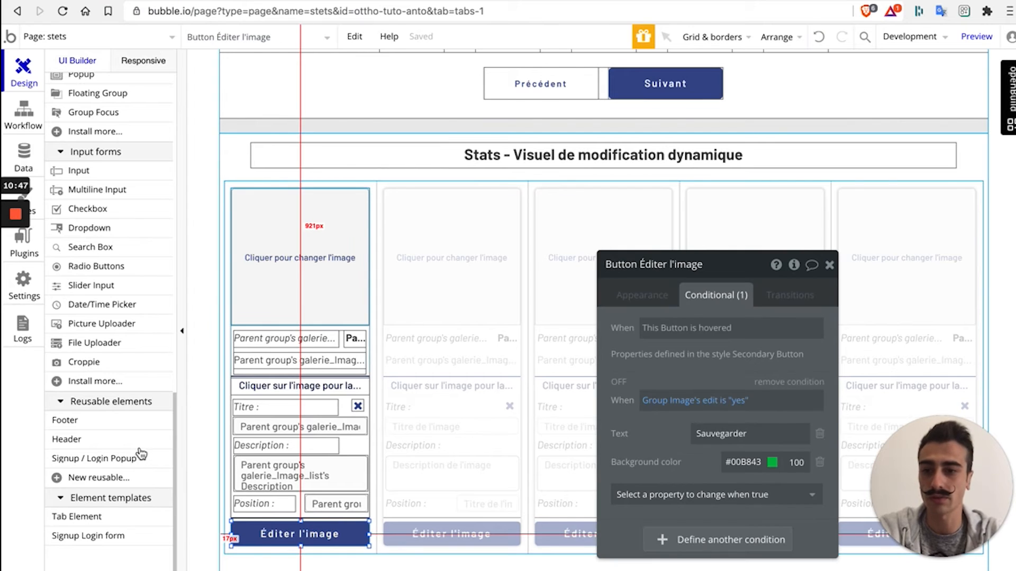
mouse_move(143, 470)
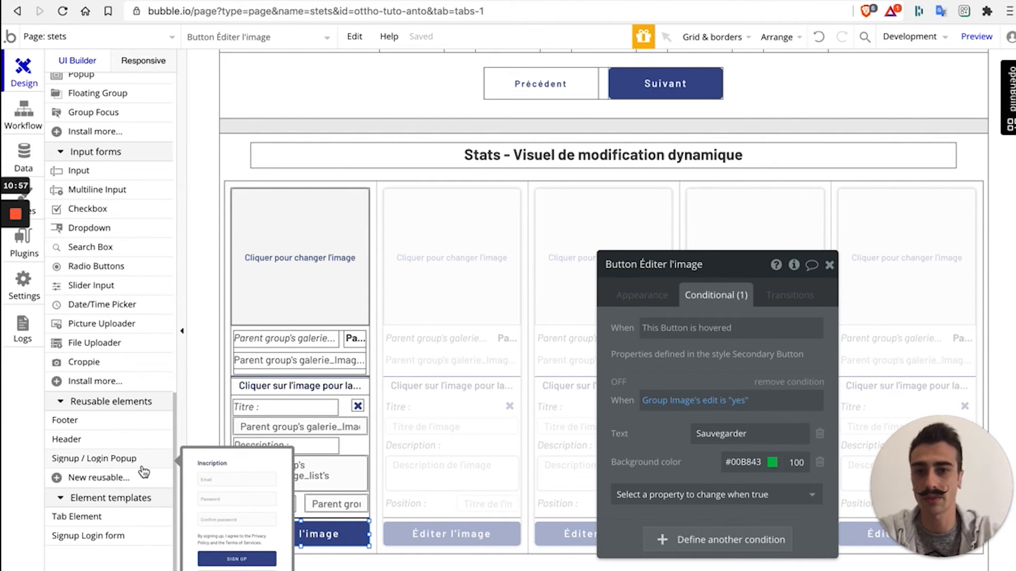
scroll(540, 366, "down", 2)
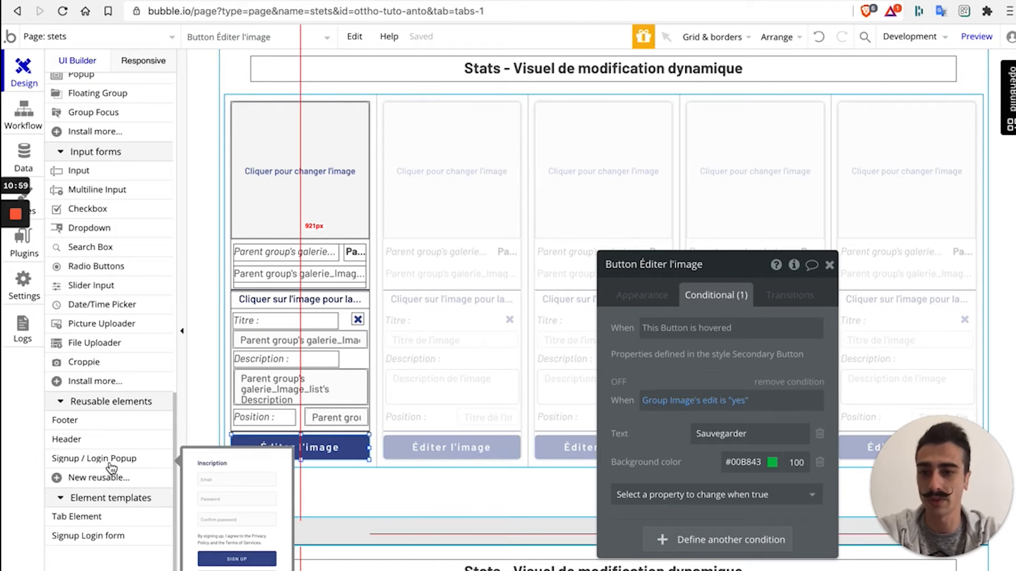
scroll(113, 335, "up", 15)
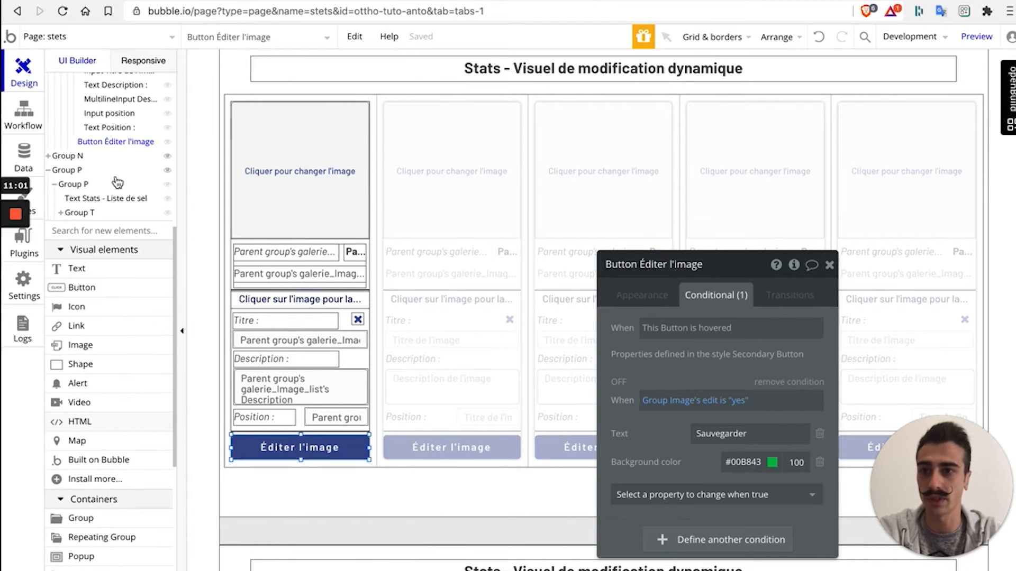
left_click(81, 130)
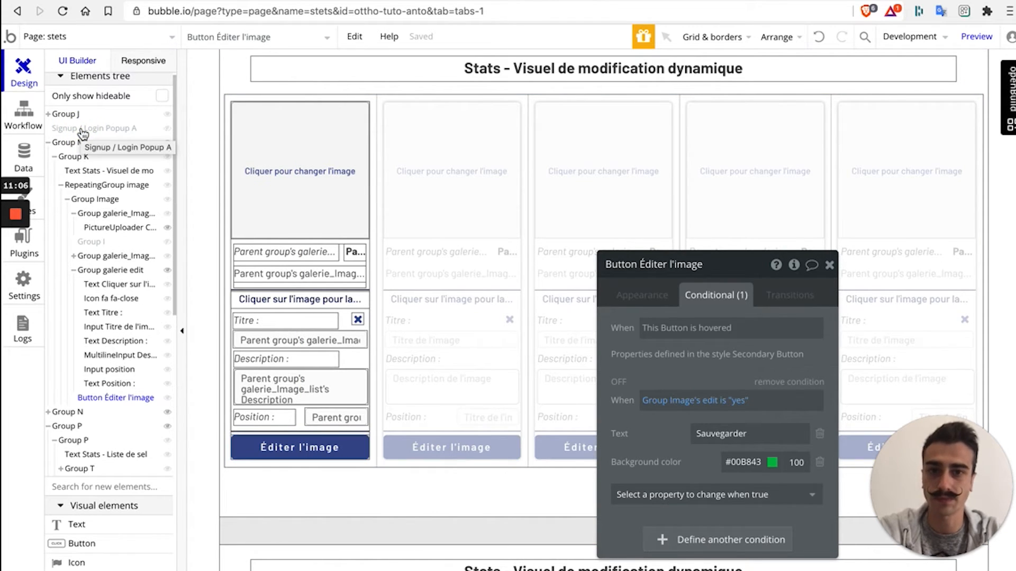
left_click(132, 136)
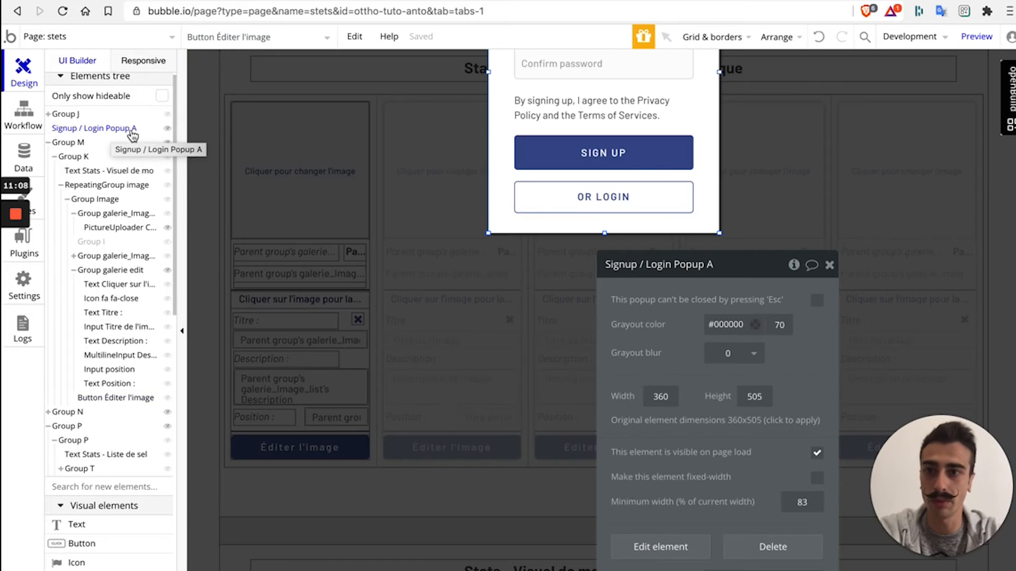
- Move Signup / Login Popup A's property editor clear of the popup and open its element inspector to check the custom states
left_click(489, 205)
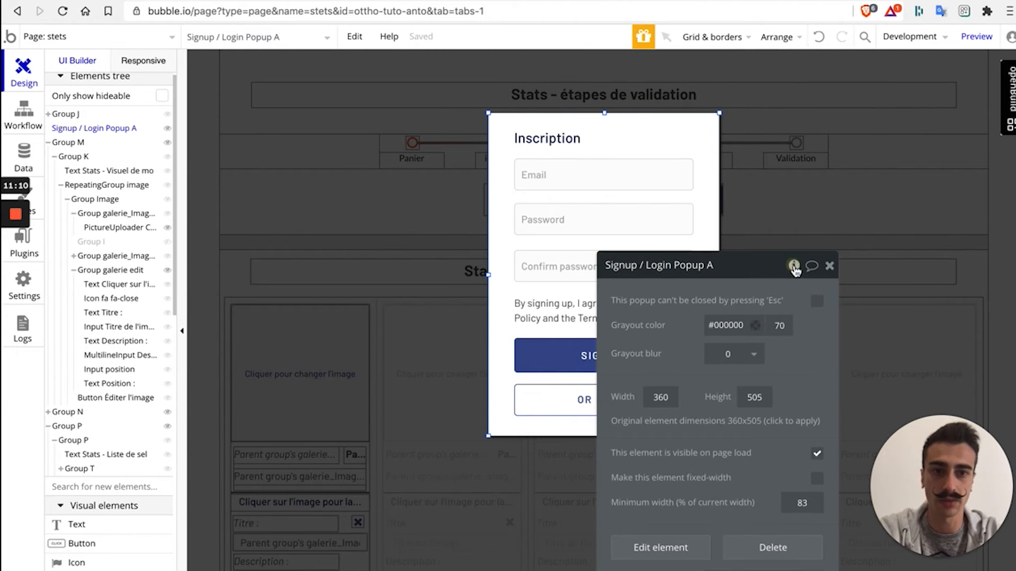
left_click_drag(769, 270, 877, 108)
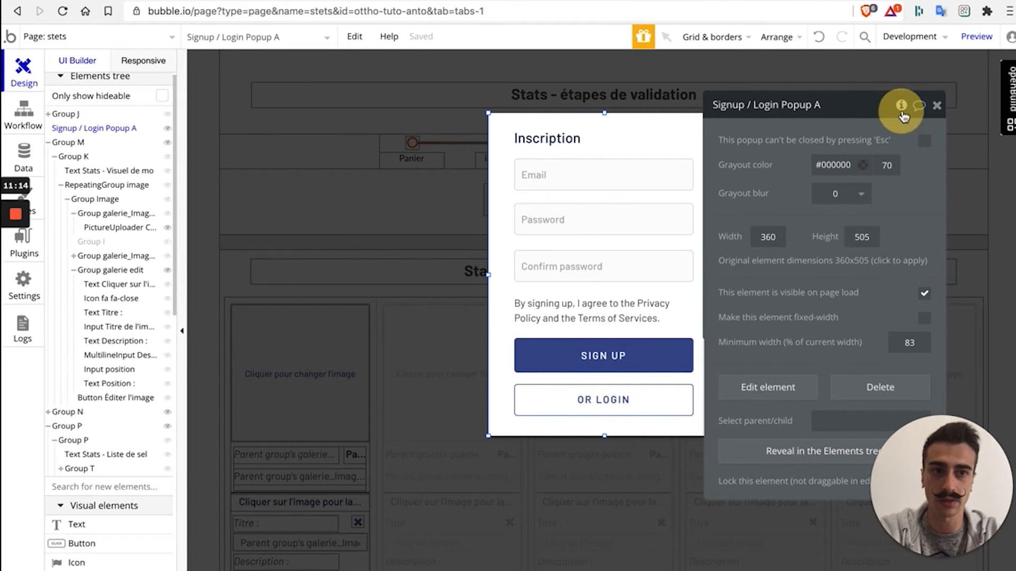
left_click(901, 105)
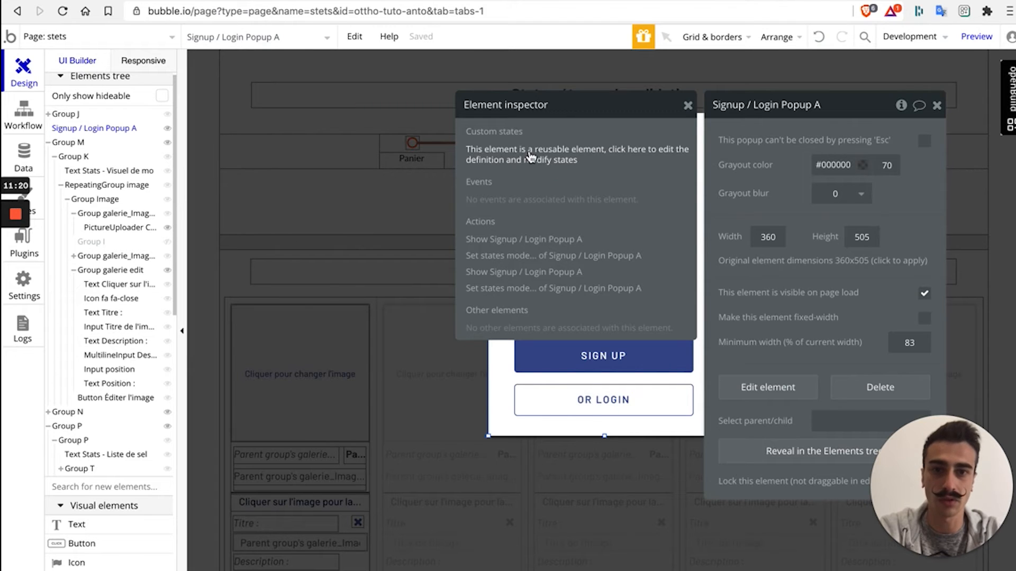
- Open the definition of the reusable Signup / Login Popup and examine its mode custom state in the element inspector
left_click(773, 391)
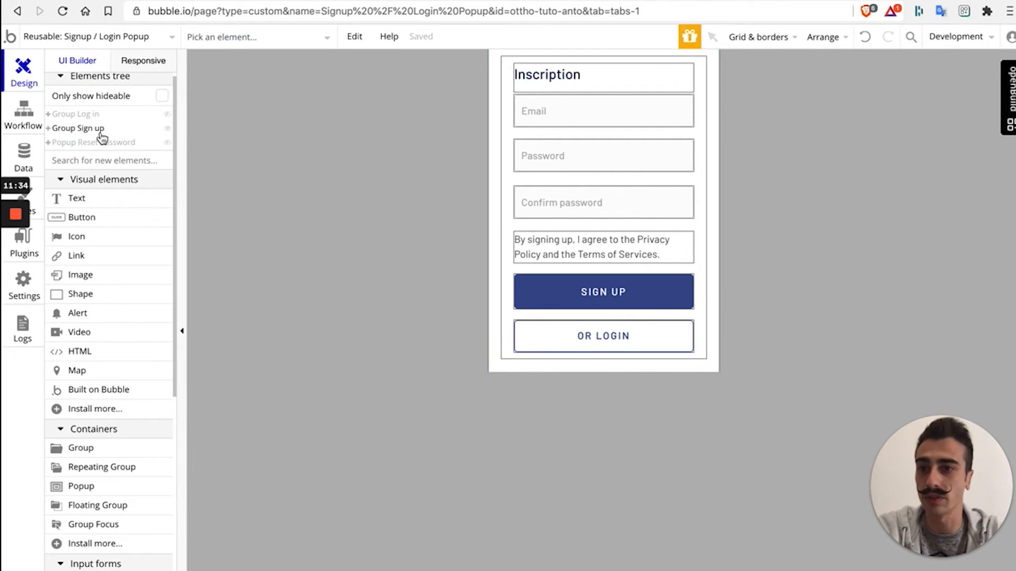
left_click(498, 243)
left_click(494, 244)
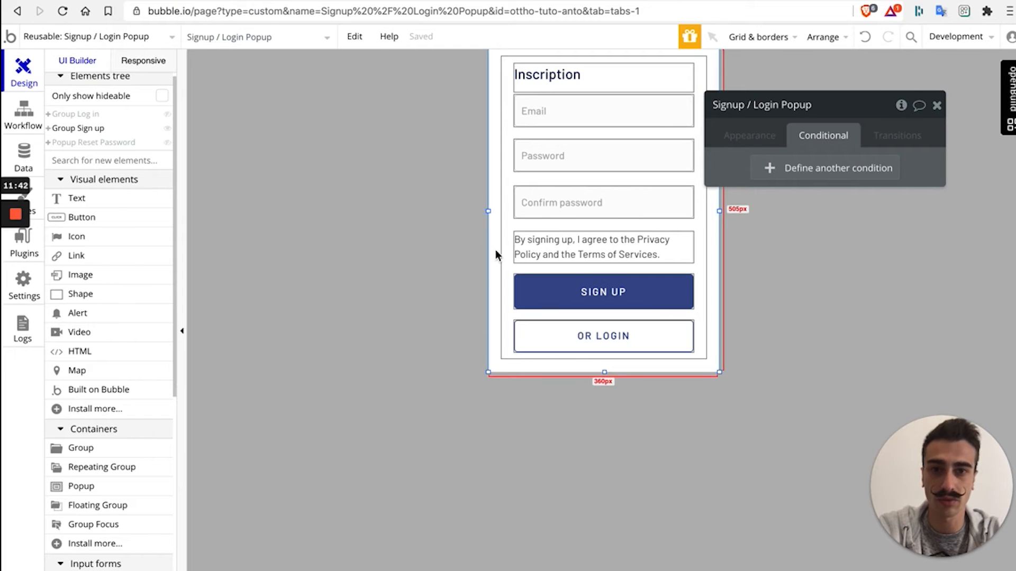
left_click(902, 105)
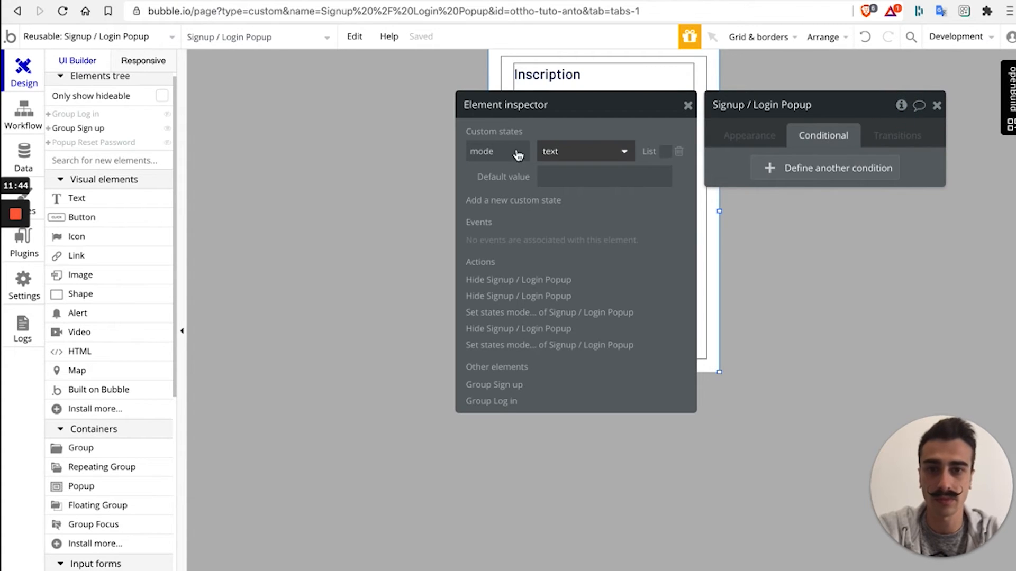
left_click(487, 152)
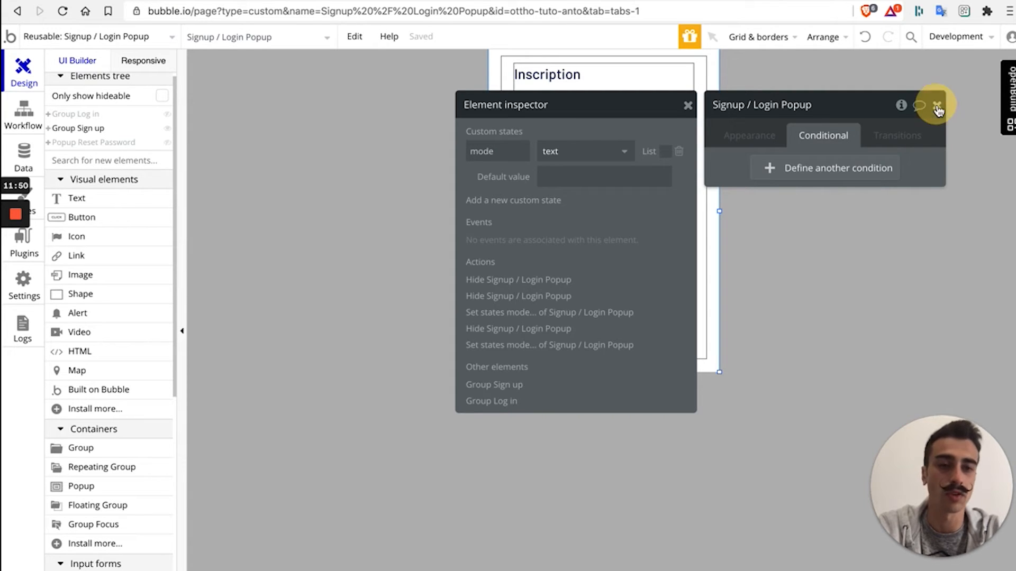
- Close the popup's inspector and property editor, and open Group Sign up's properties to examine its visibility conditions
left_click(687, 106)
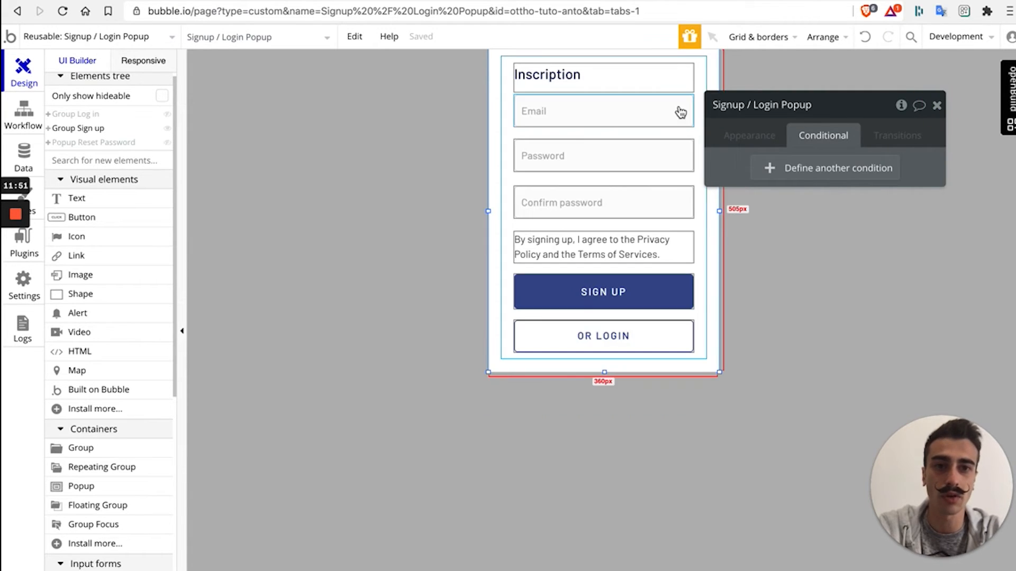
left_click(937, 105)
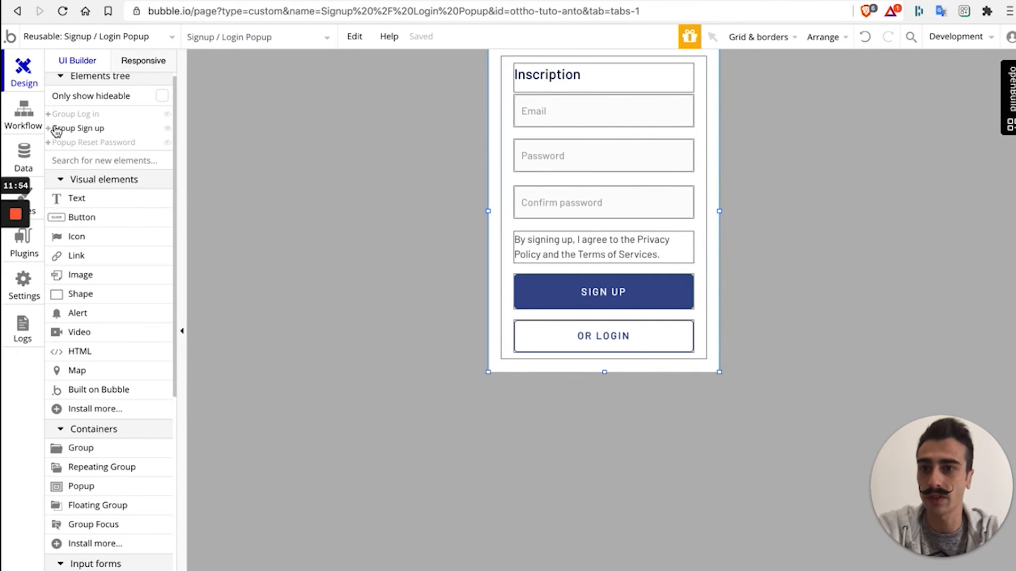
mouse_move(68, 135)
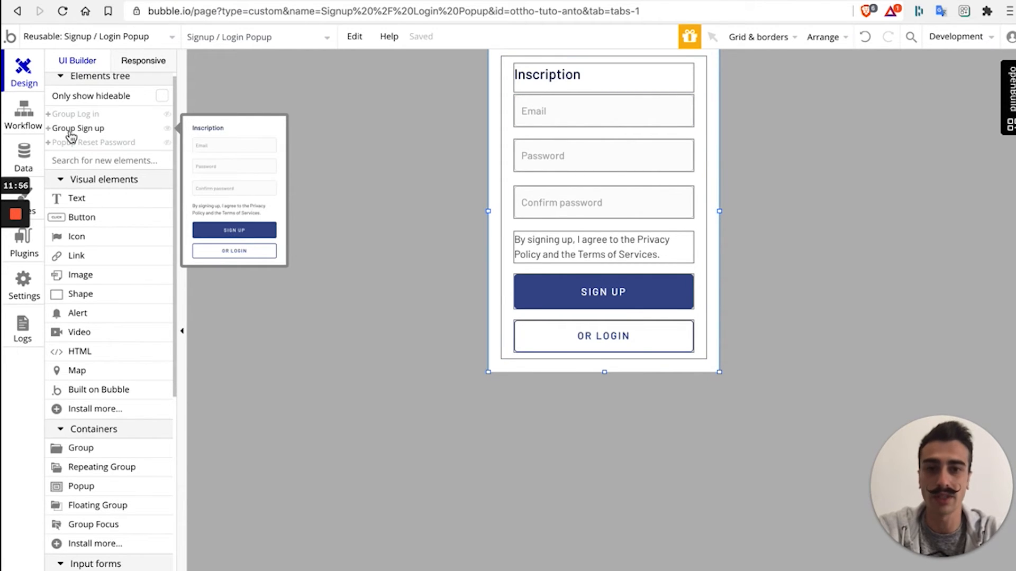
left_click(510, 194)
left_click(509, 150)
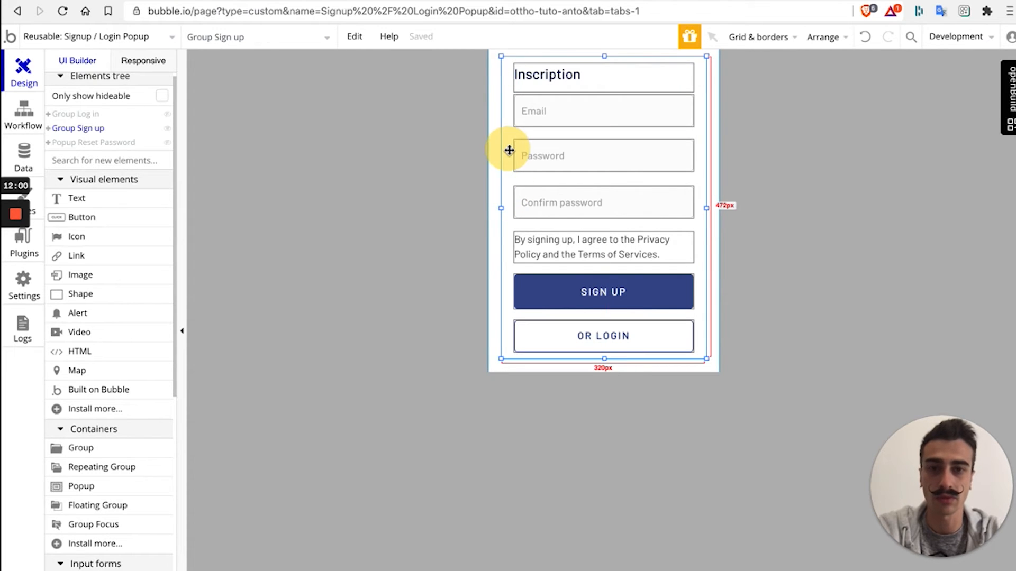
double_click(508, 155)
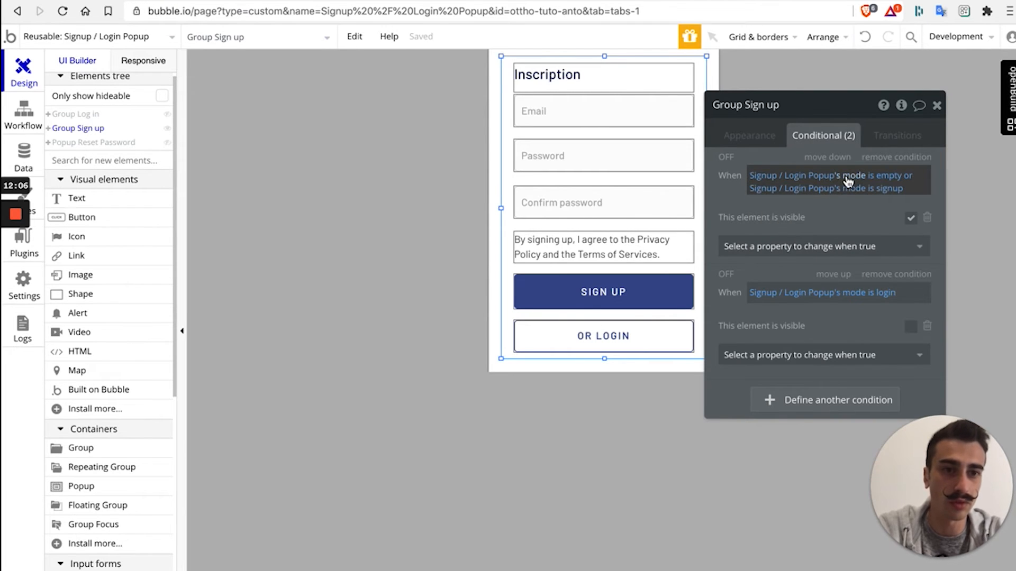
- Try signup2 as the compared mode value in Group Sign up's first visibility condition, and restore it to signup
left_click(886, 189)
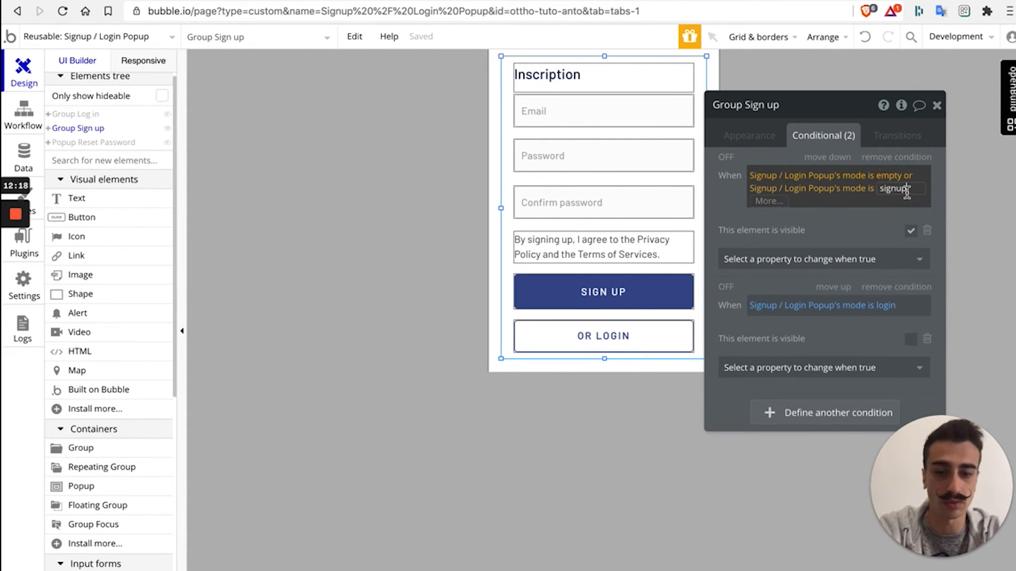
type("2")
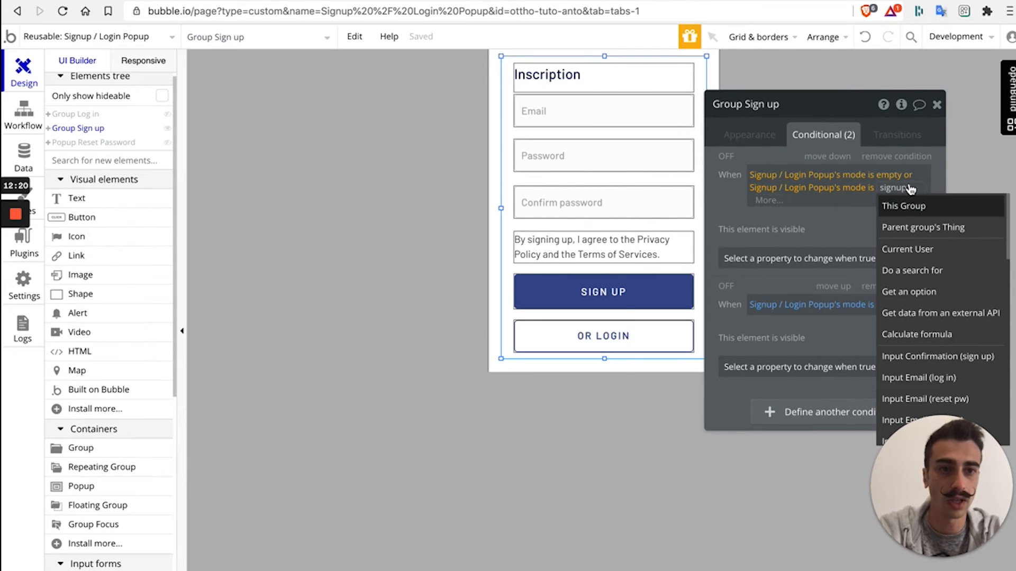
key("Return")
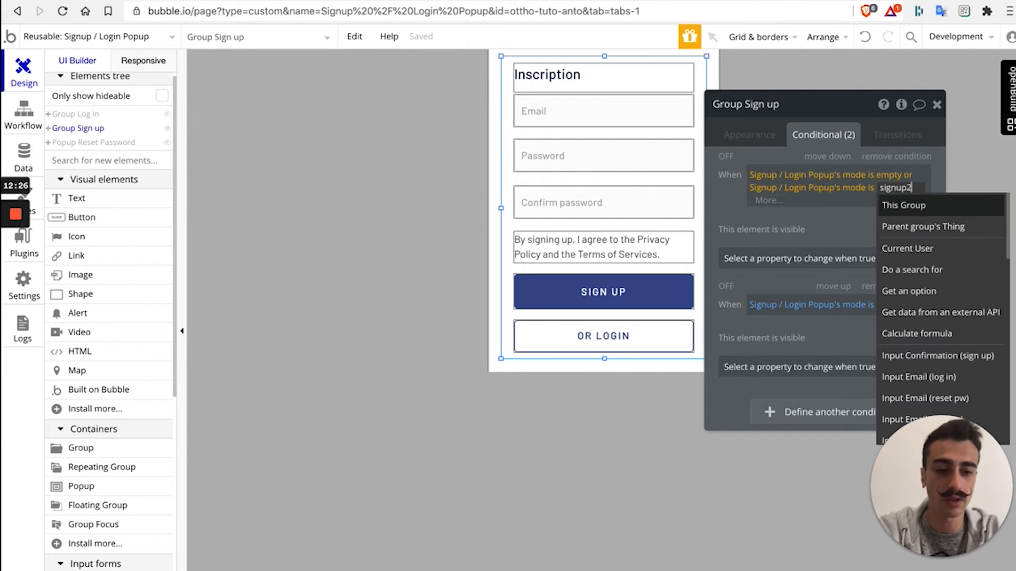
key("BackSpace")
key("Return")
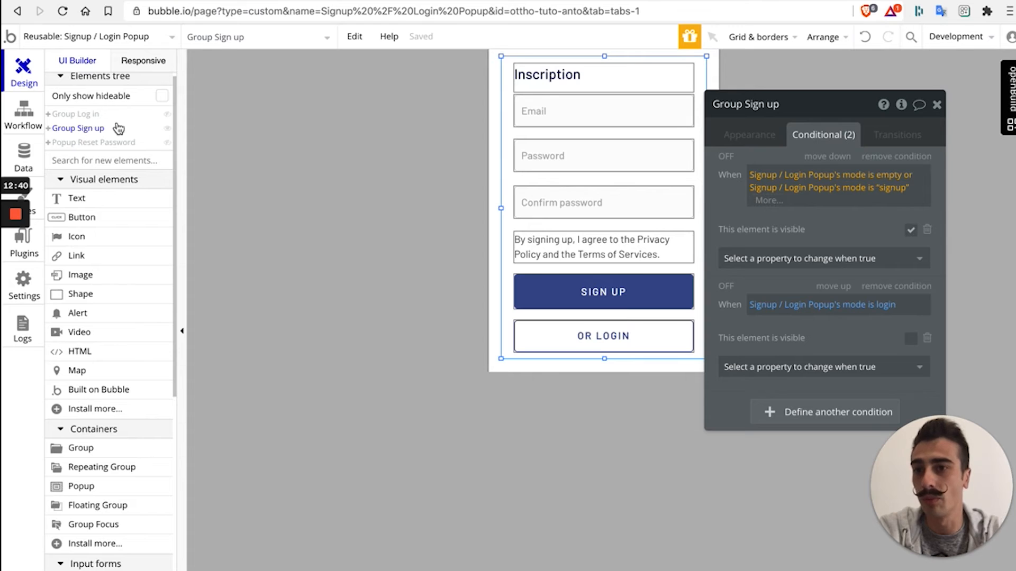
- Open Group Log in's visibility conditions and hide Group Sign up on the canvas to examine the login form
left_click(85, 123)
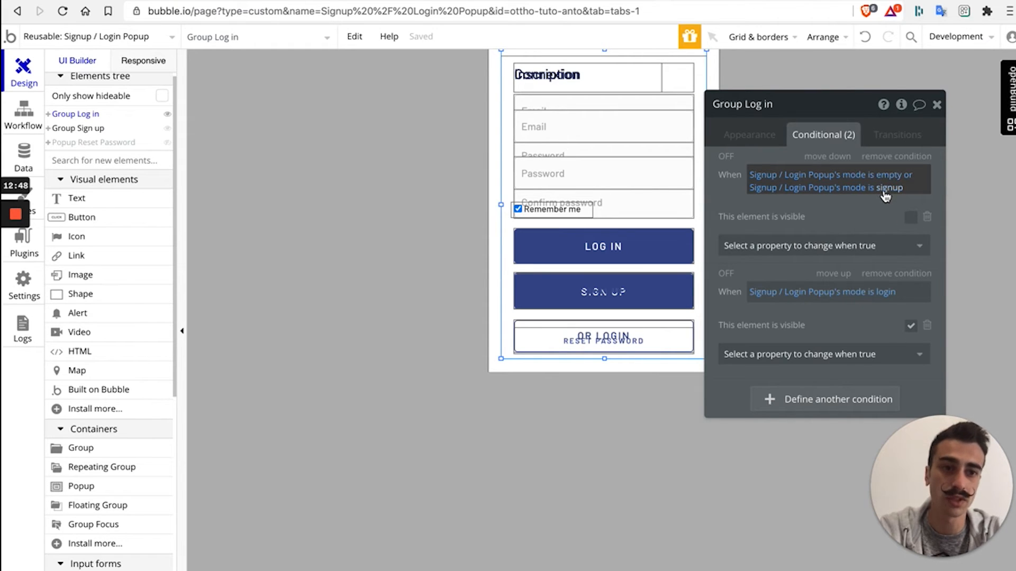
left_click(168, 129)
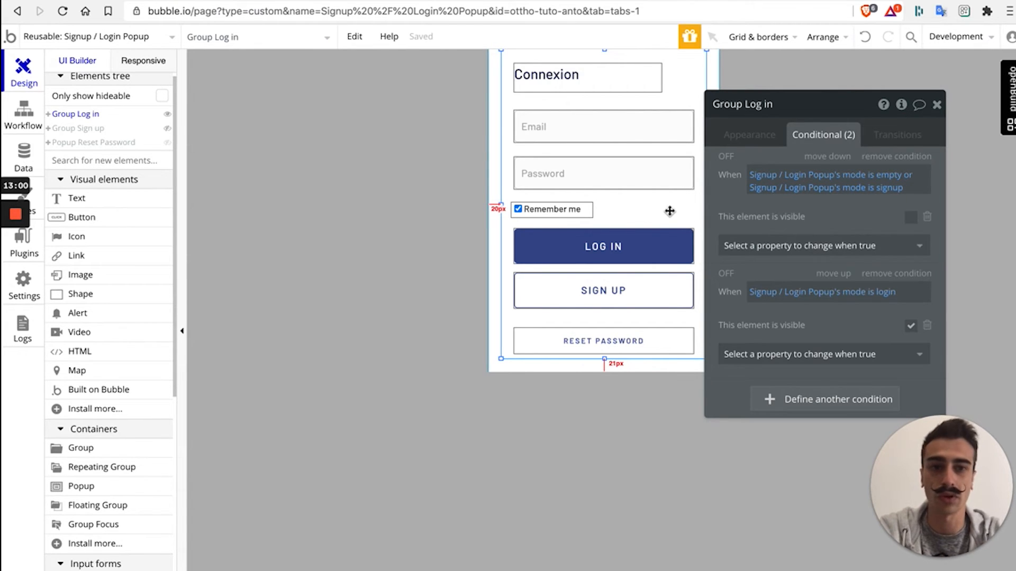
- Show and hide Popup Reset Password on the canvas to view its contents, making Group Sign up visible again
left_click(101, 142)
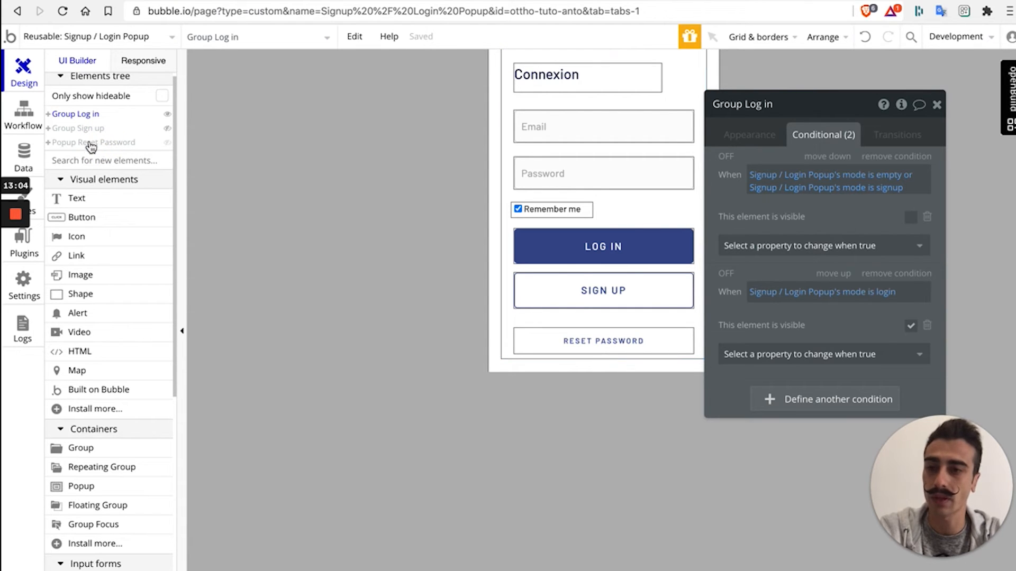
left_click(103, 144)
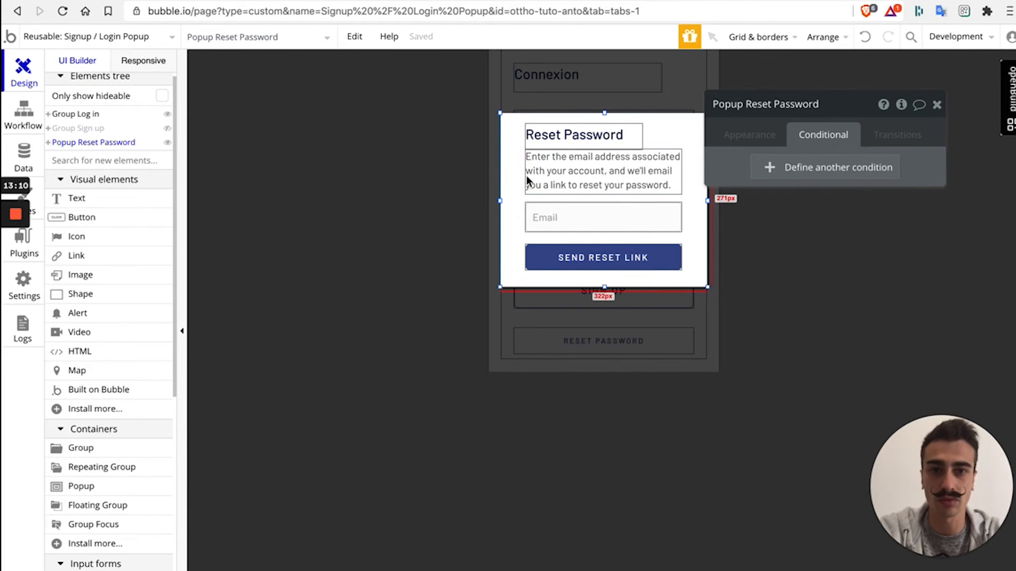
left_click(168, 143)
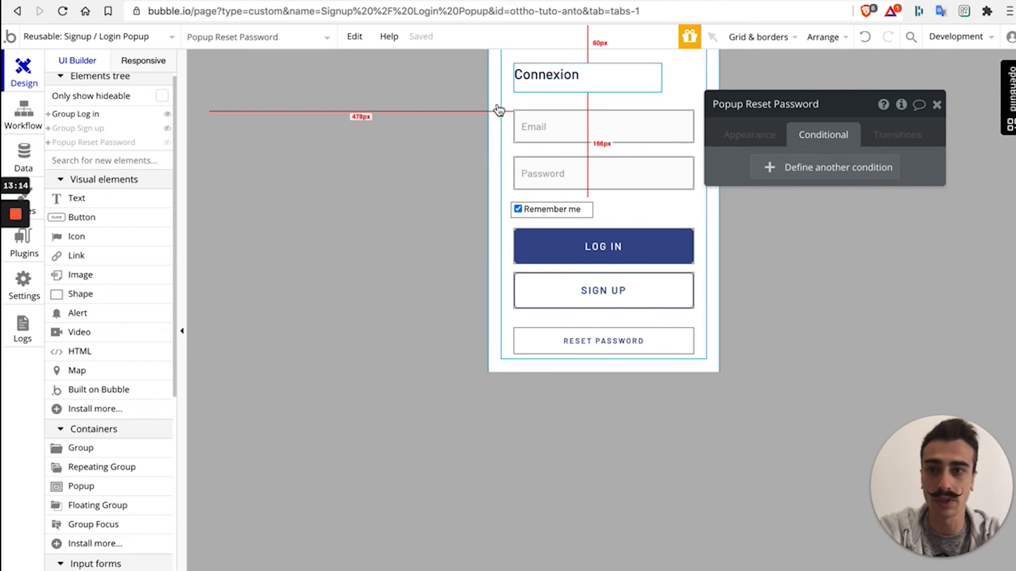
left_click(168, 129)
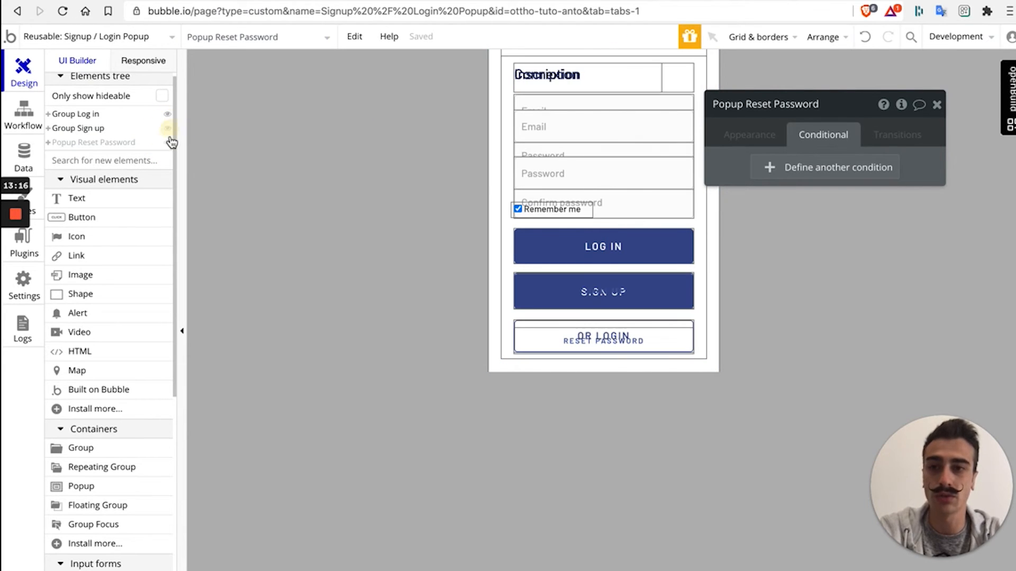
left_click(720, 214)
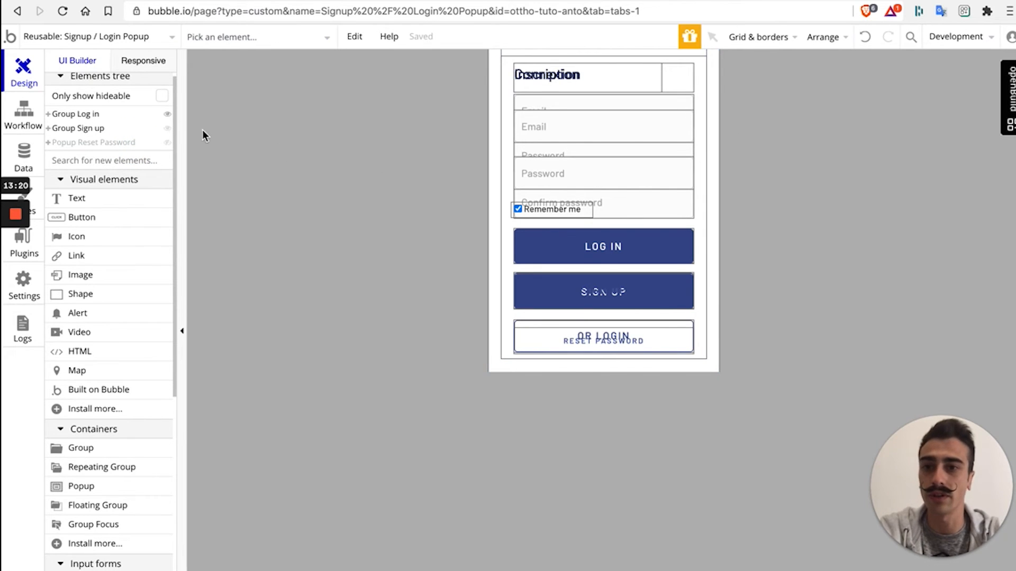
left_click(168, 144)
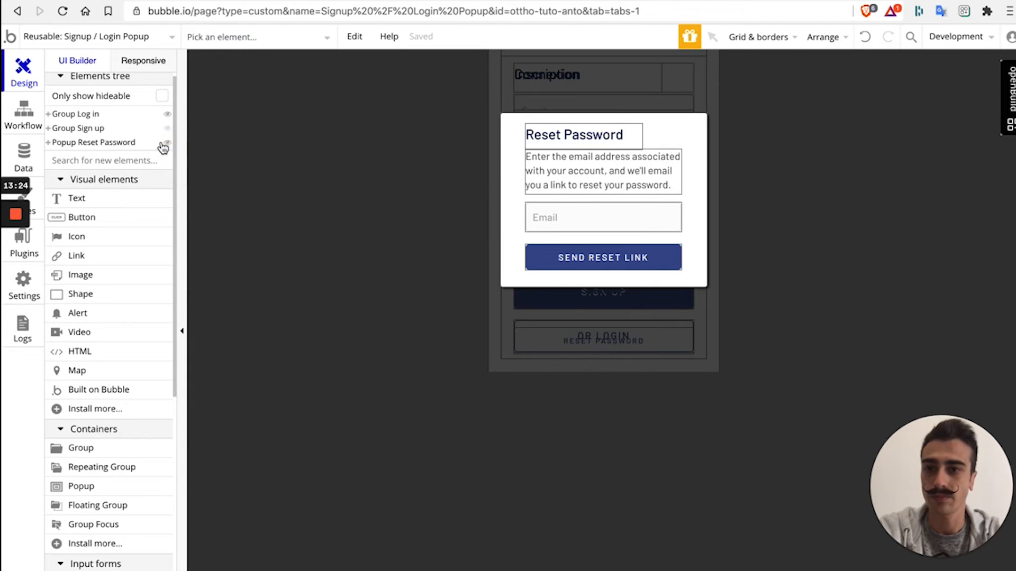
left_click(168, 143)
- Select the reusable Signup / Login Popup and check its mode custom state in the element inspector
double_click(507, 244)
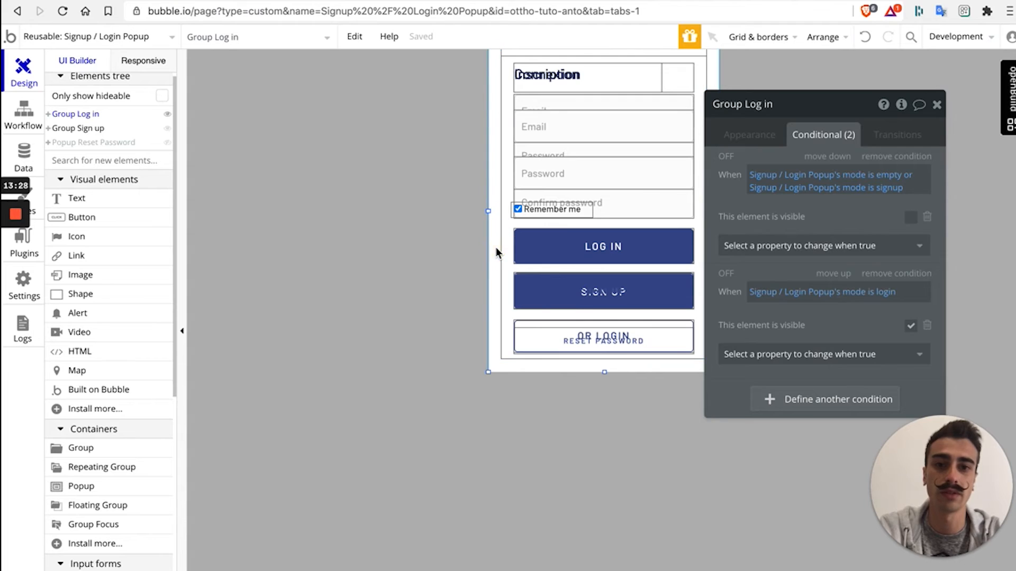
left_click(497, 246)
left_click(901, 105)
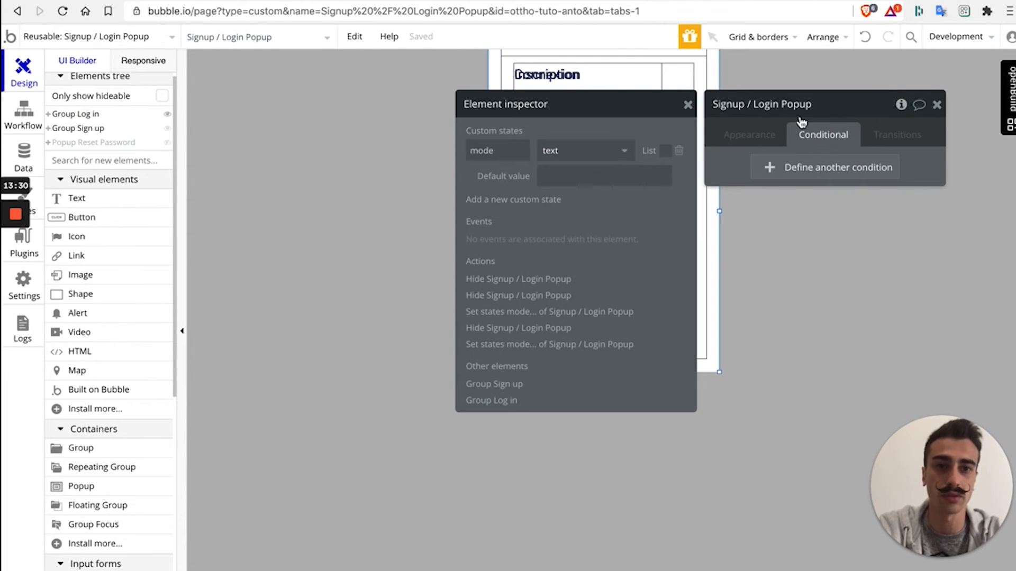
left_click(688, 105)
- Open the stets page and show Group N to bring the Inscription and Connexion buttons into view
left_click(164, 37)
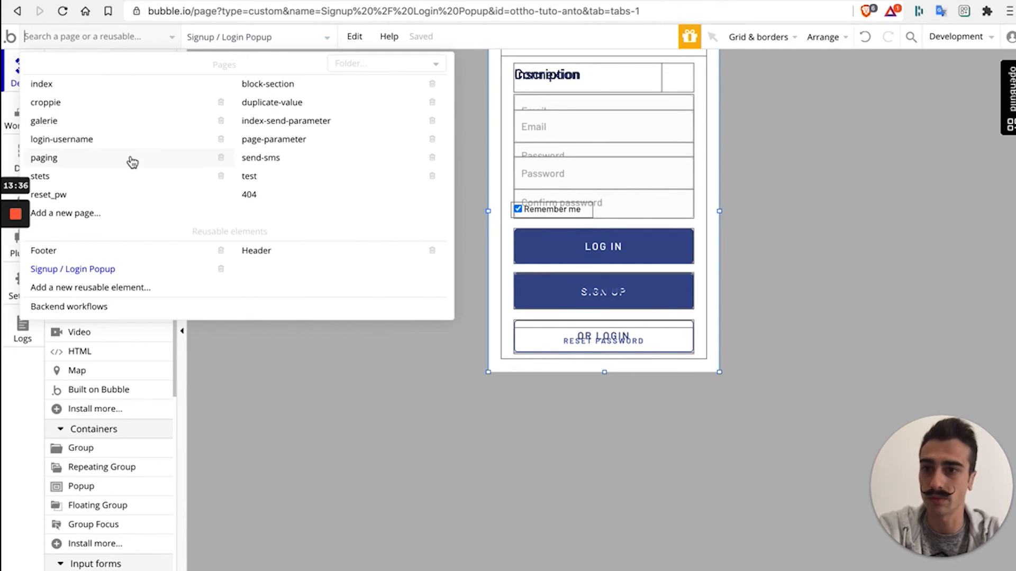
left_click(117, 175)
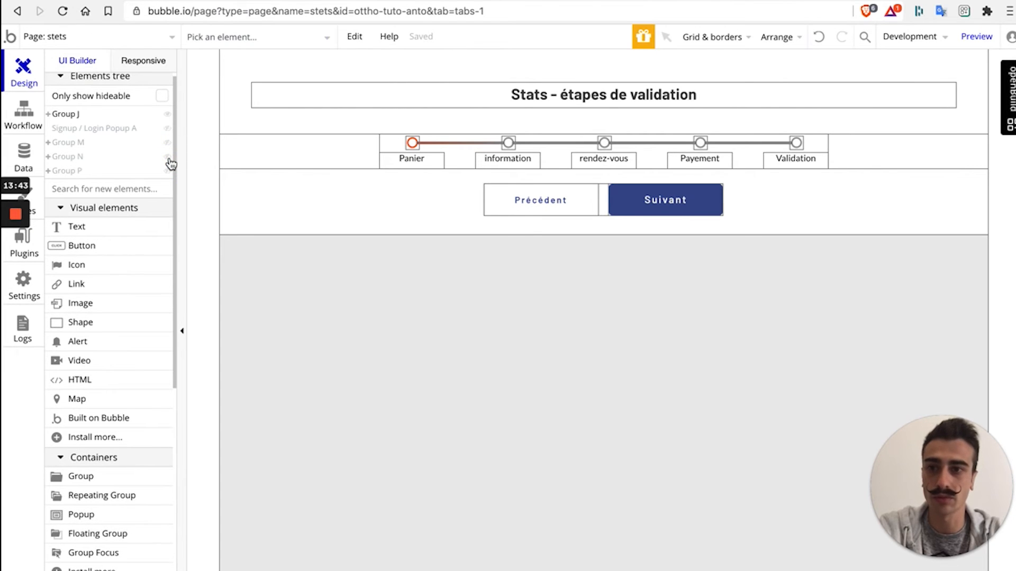
left_click(167, 157)
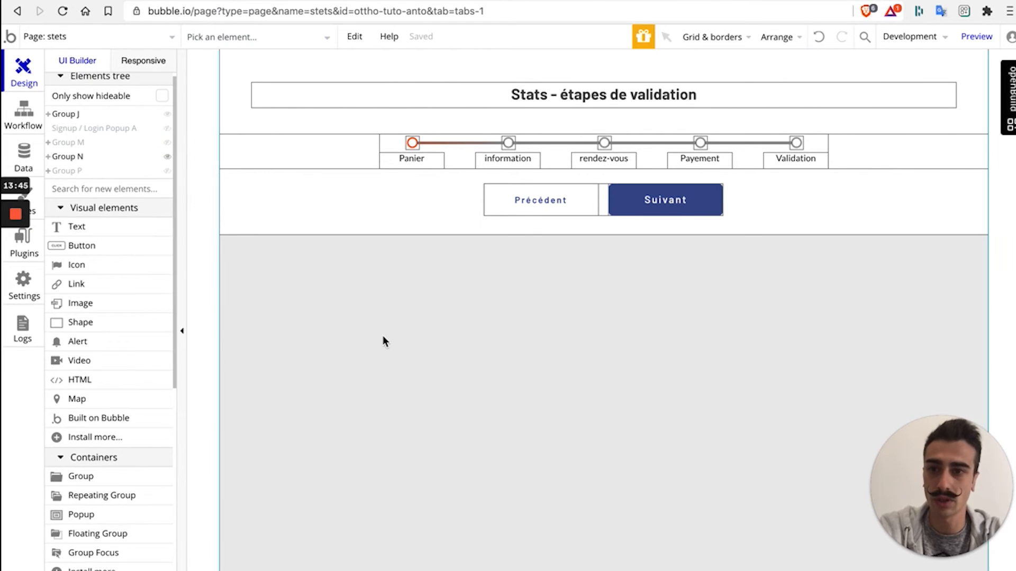
scroll(382, 335, "down", 6)
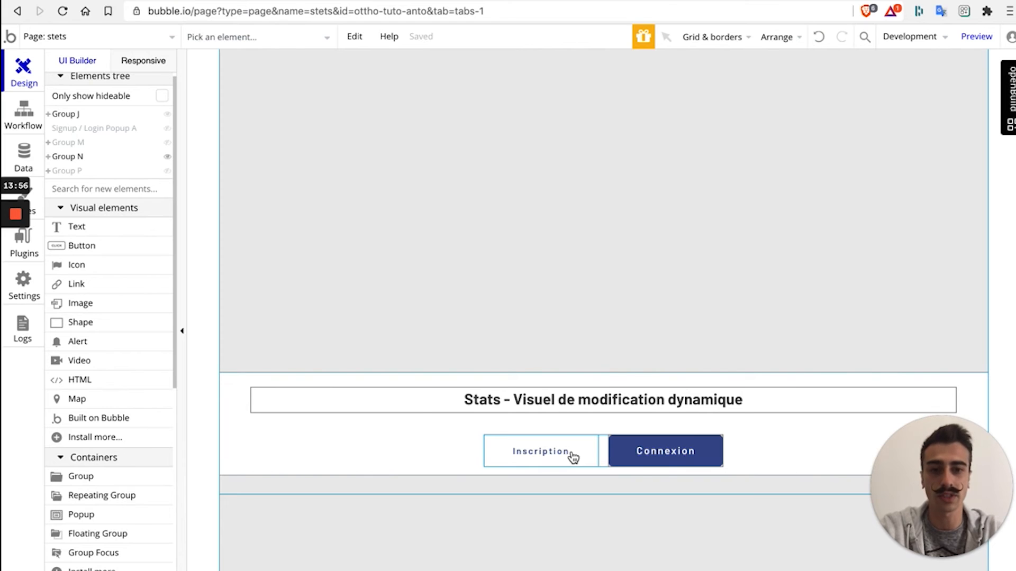
- Open Button Connexion's click workflow from its element inspector and examine its Show and Set state actions
left_click(673, 464)
double_click(672, 462)
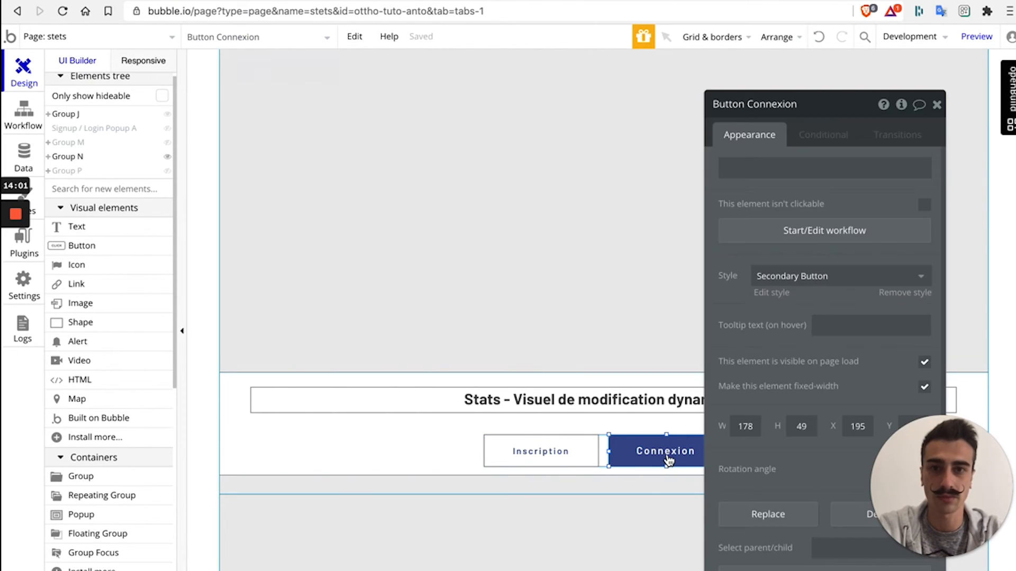
left_click(901, 104)
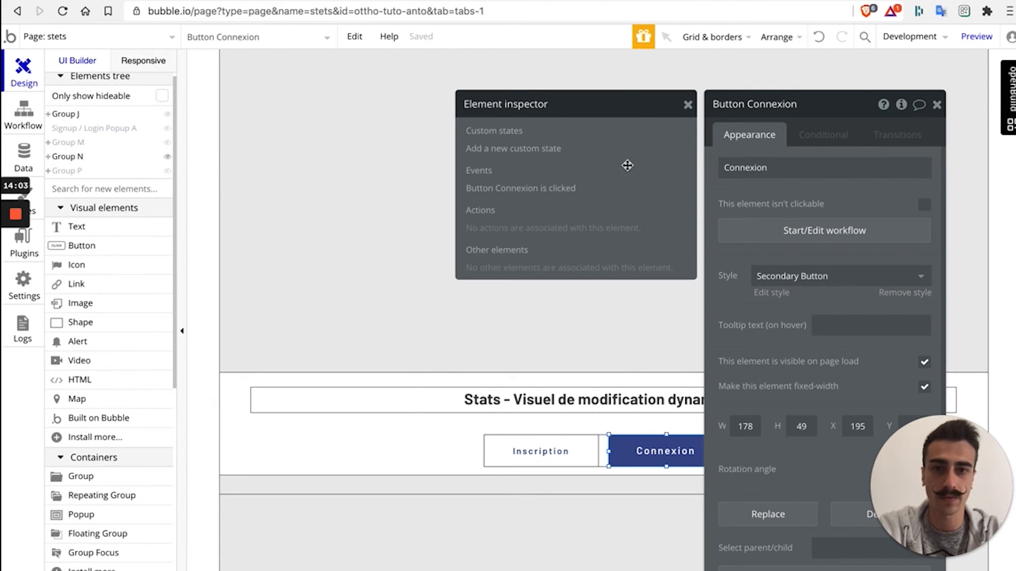
left_click(549, 189)
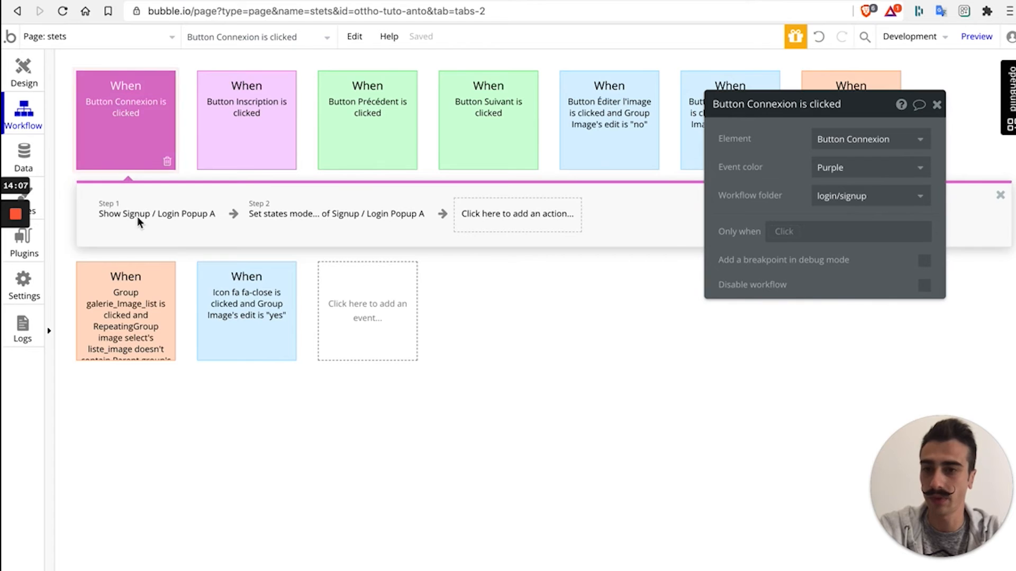
left_click(143, 216)
left_click(306, 214)
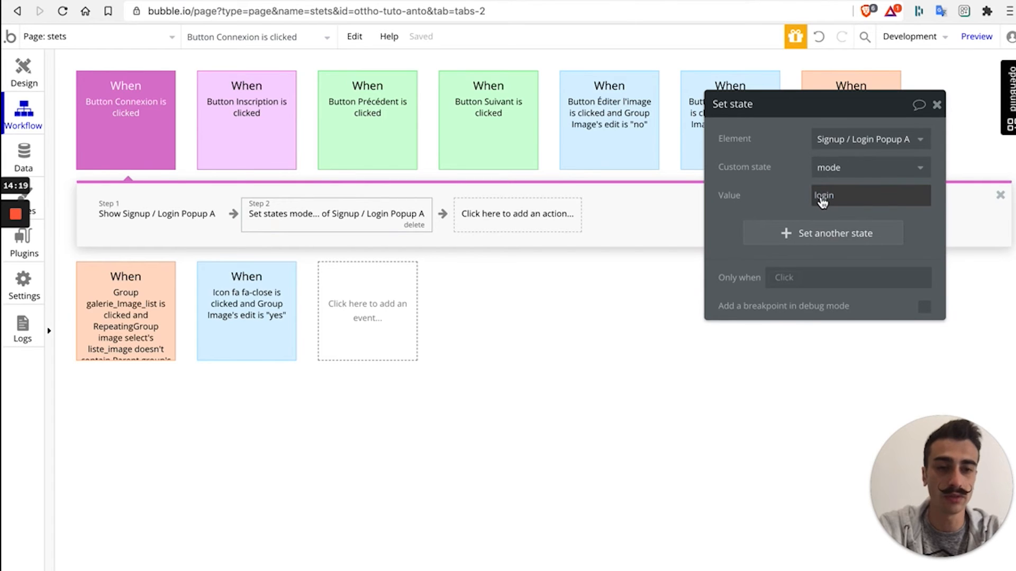
- Examine the Set state action in Button Inscription's click workflow and close its properties
left_click(249, 138)
left_click(308, 207)
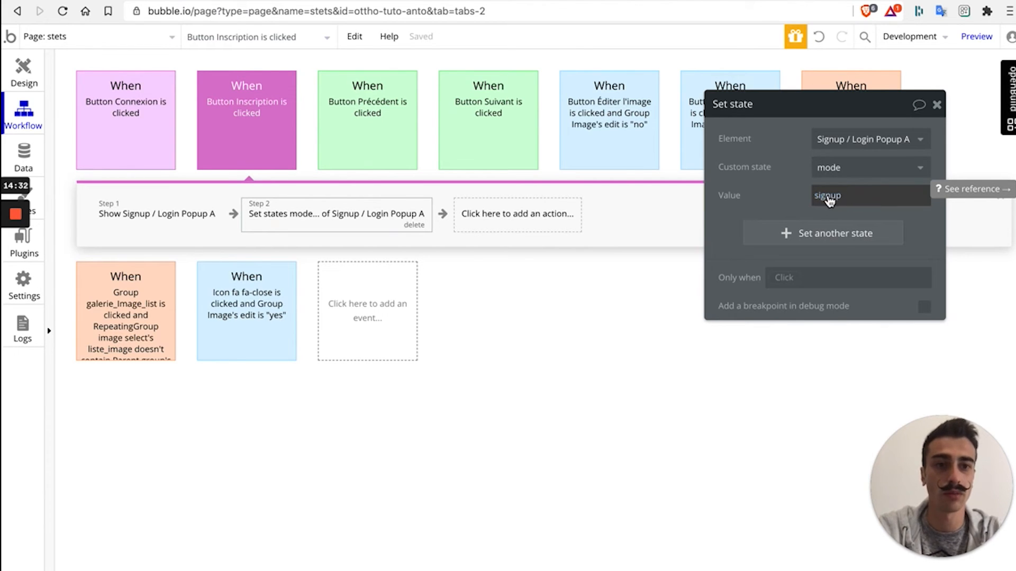
left_click(936, 104)
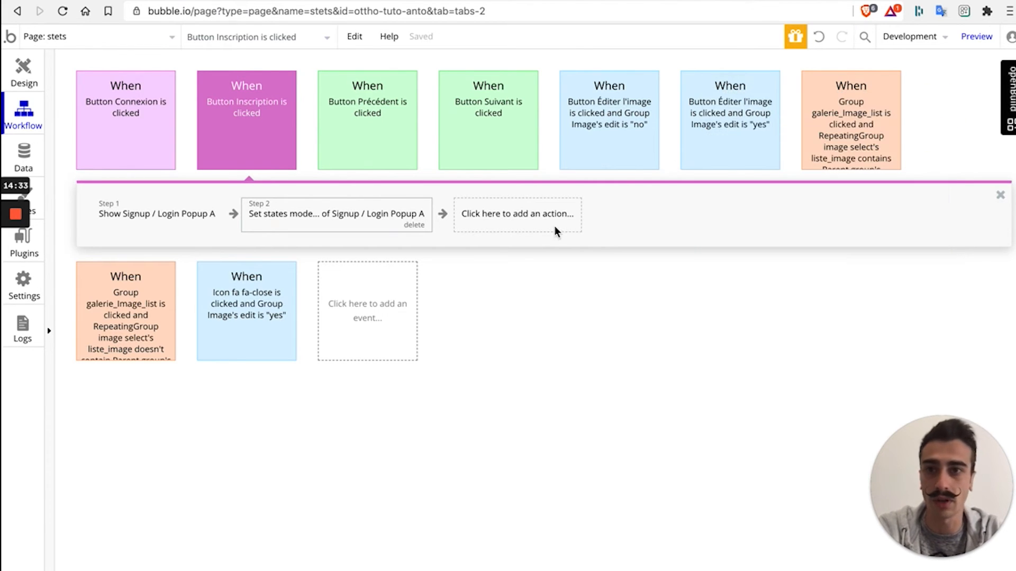
- Switch to the stets page preview and advance the progress bar to the rendez-vous stage
left_click(300, 1)
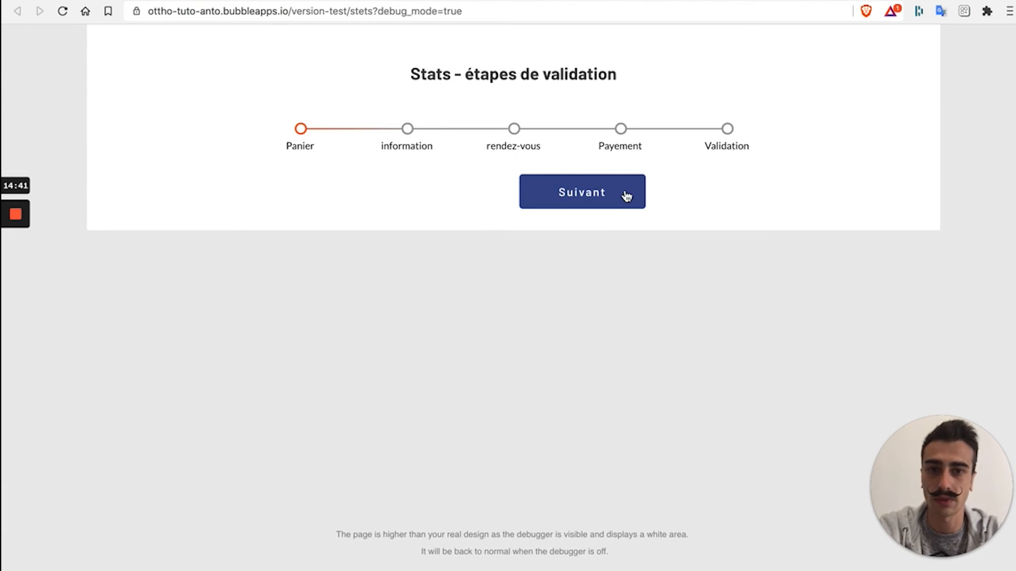
left_click(627, 196)
left_click(591, 201)
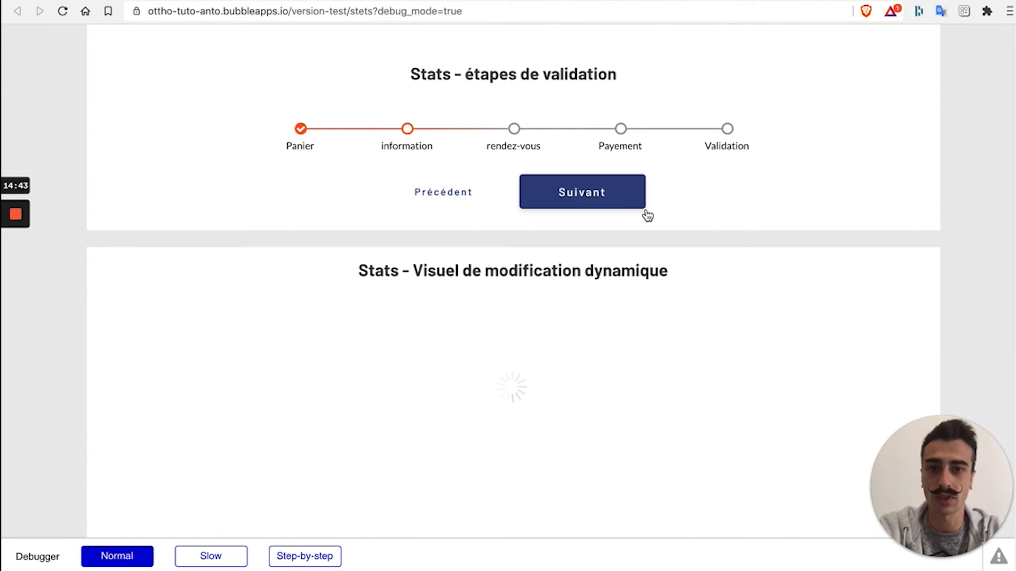
scroll(672, 236, "down", 1)
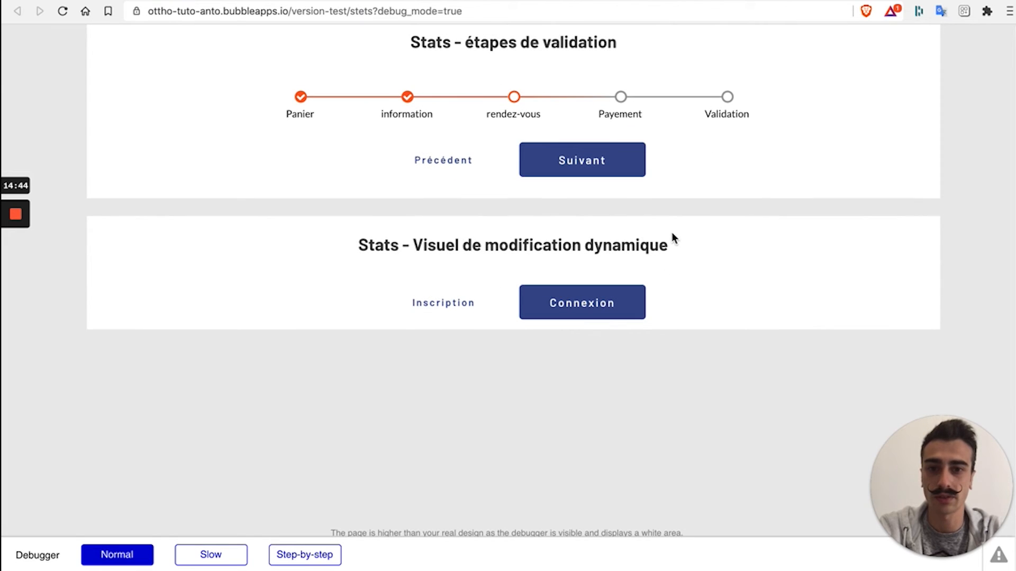
- Open the signup popup with Inscription, inspect Signup / Login Popup A in the debugger, and close both
left_click(433, 310)
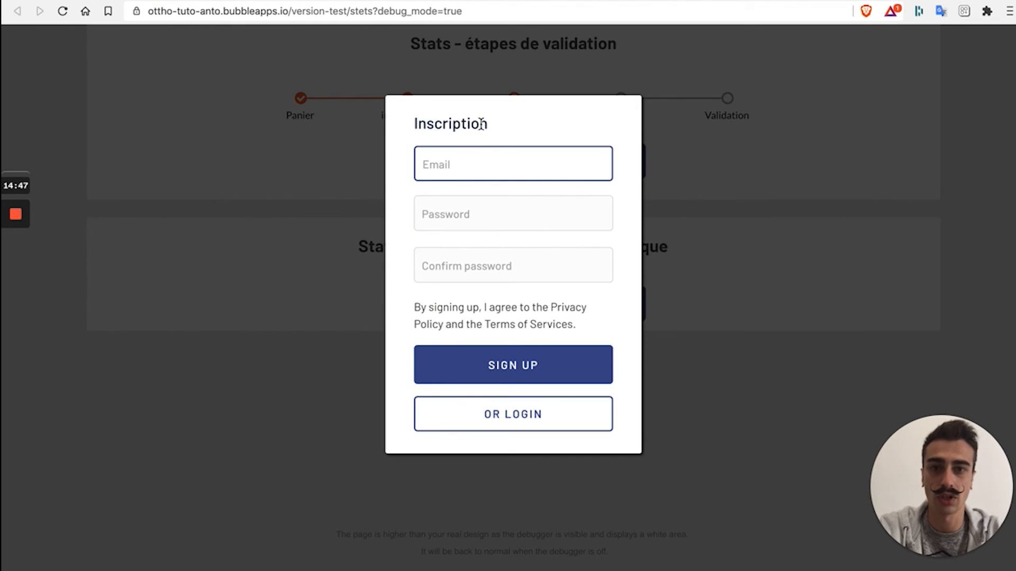
left_click(953, 570)
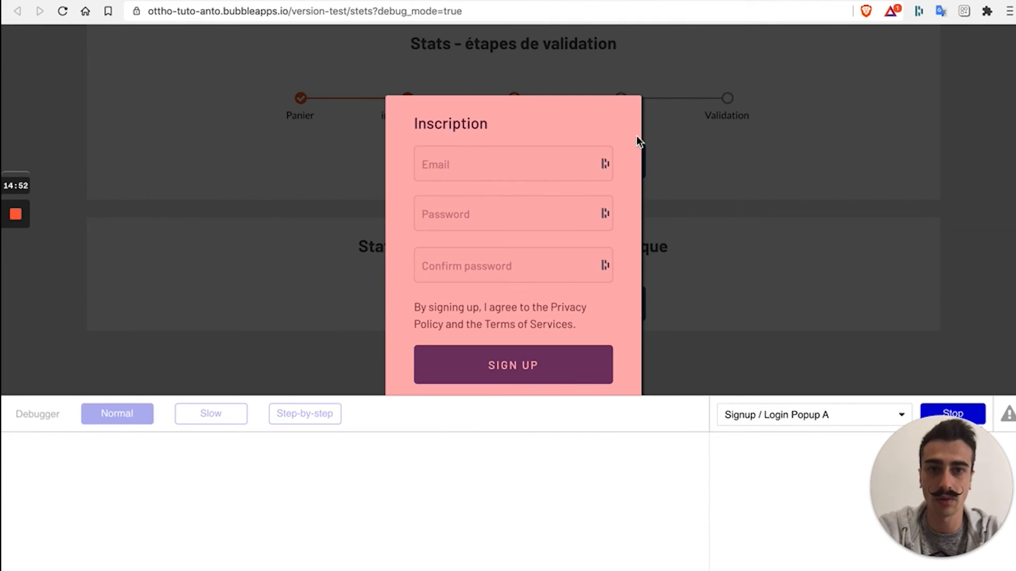
left_click(637, 137)
double_click(180, 457)
left_click(942, 414)
left_click(817, 364)
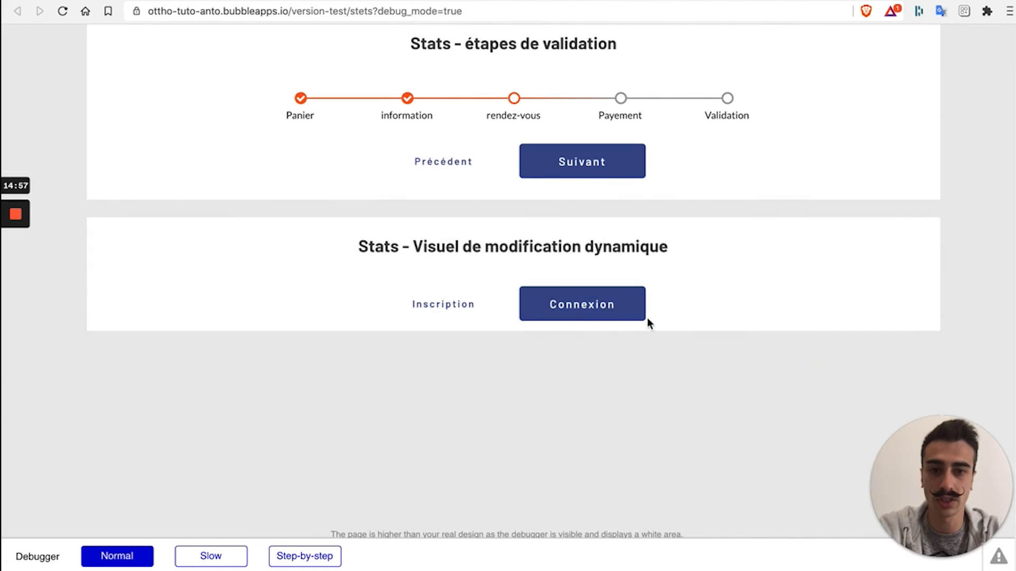
- Open the login popup with Connexion, check the mode state of Signup / Login Popup A in the debugger, and close both
left_click(608, 312)
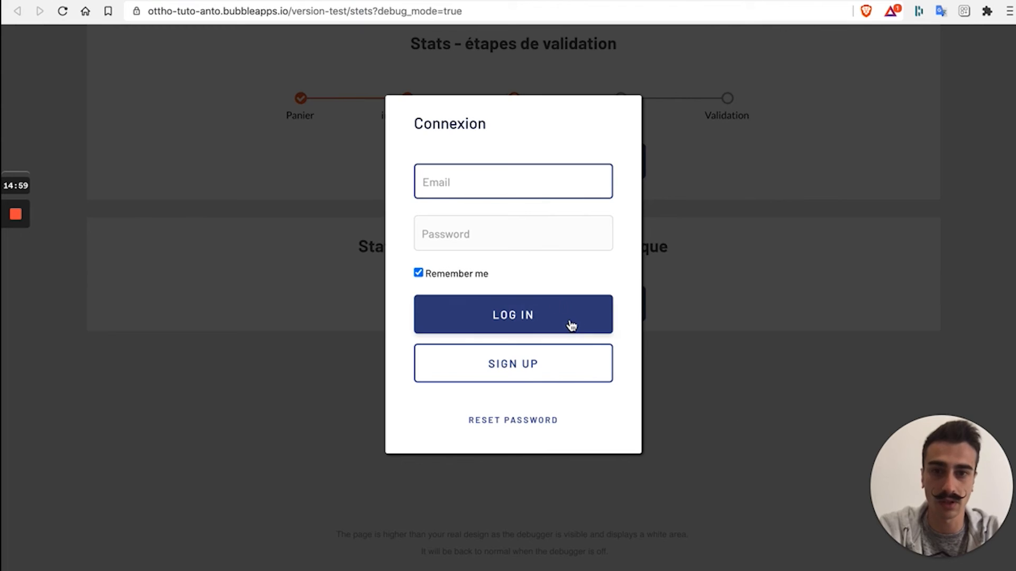
left_click_drag(415, 123, 469, 126)
left_click(963, 570)
left_click(642, 185)
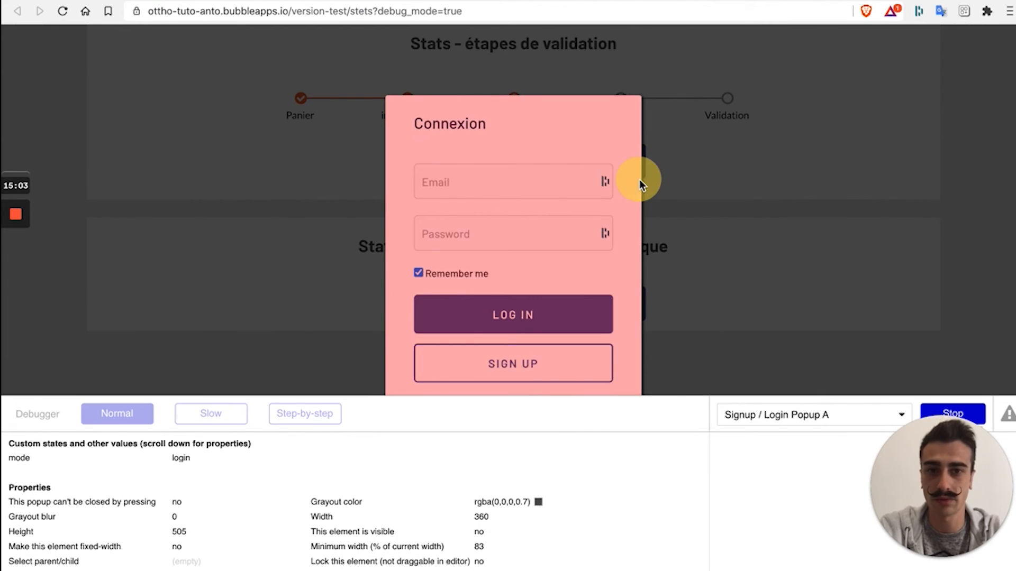
left_click(185, 456)
left_click(895, 210)
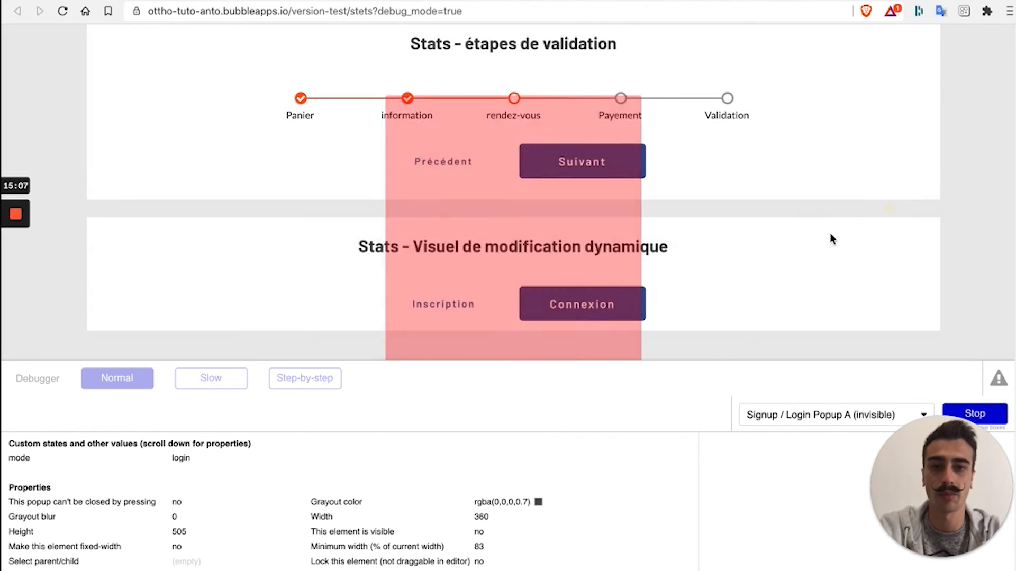
left_click(971, 411)
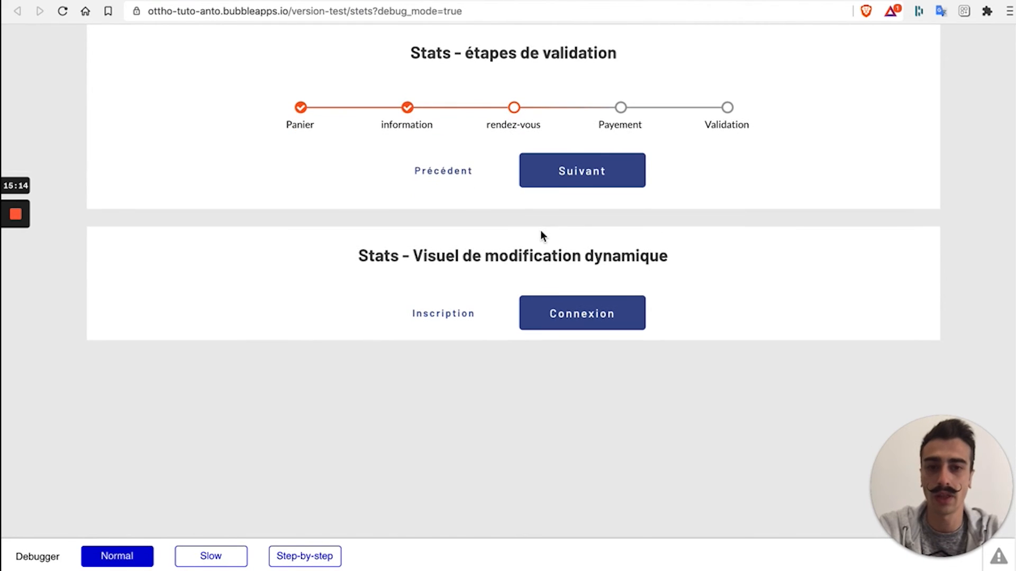
- Advance the progress bar to the Payement stage and look over the Liste de selection images
left_click(562, 183)
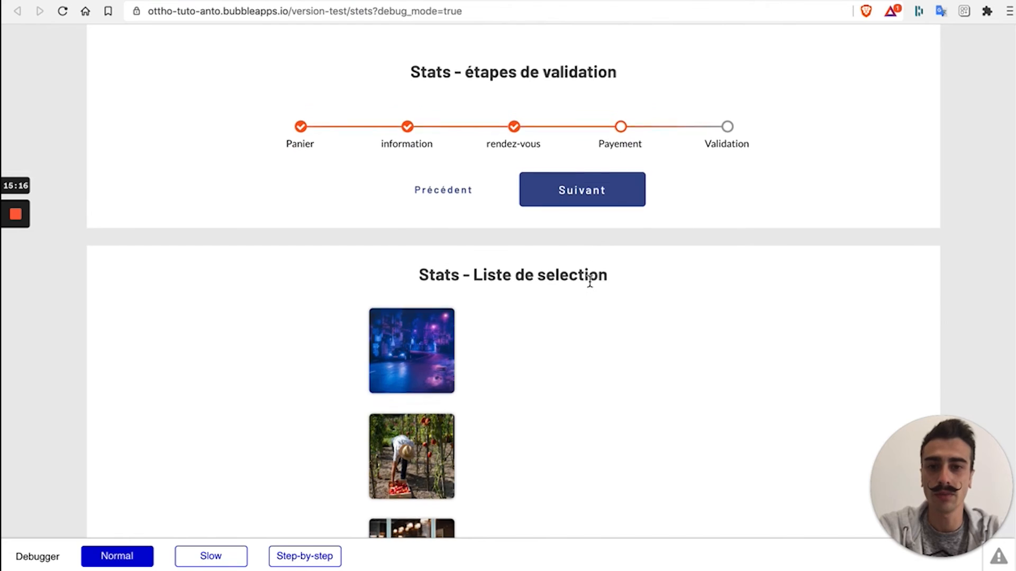
scroll(590, 280, "down", 3)
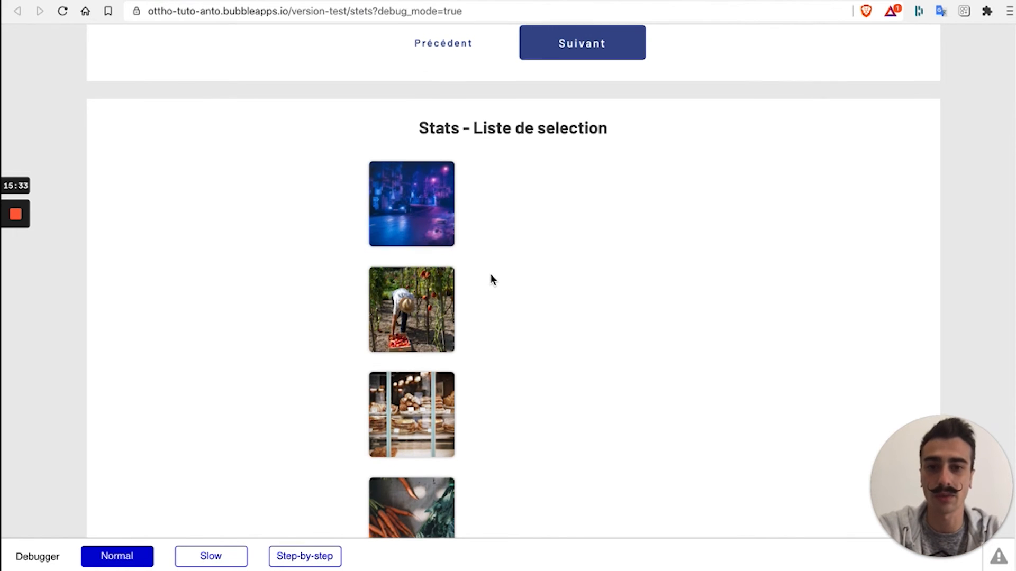
scroll(491, 279, "down", 1)
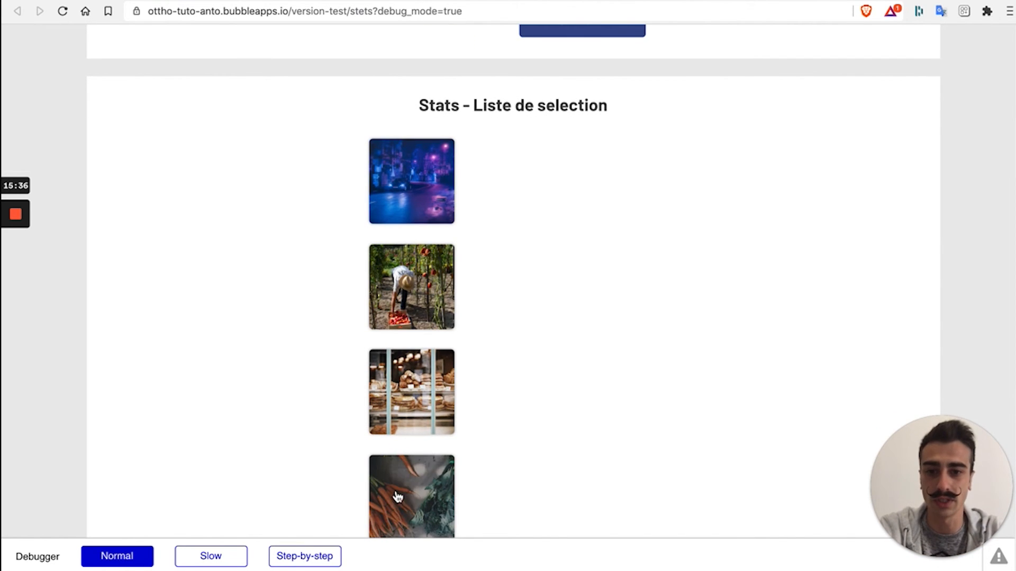
scroll(465, 463, "up", 3)
scroll(503, 360, "down", 1)
- Move the progress bar back to the information stage, then return it to Payement to compare the displayed sections
left_click(444, 199)
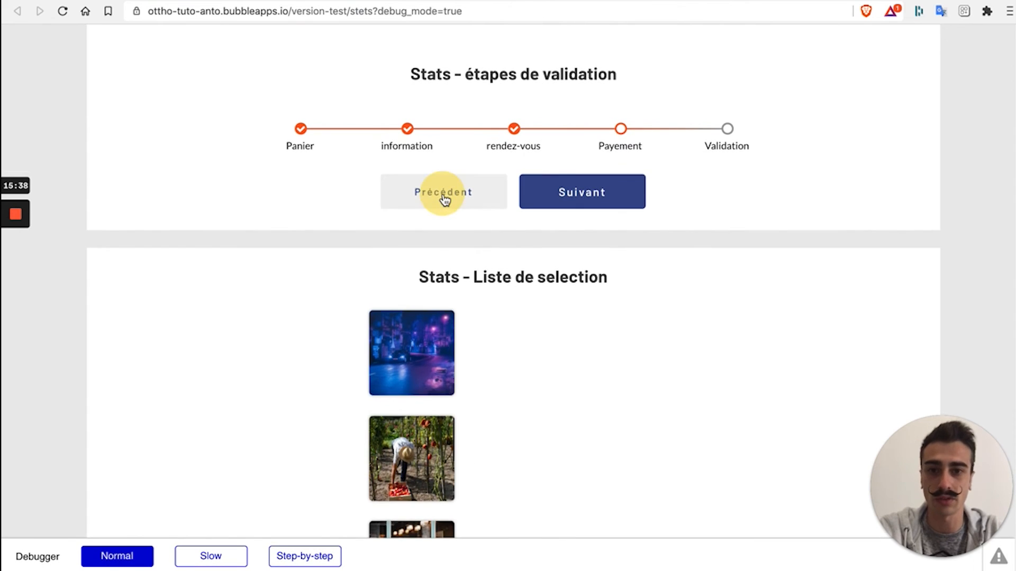
left_click(444, 197)
left_click(563, 193)
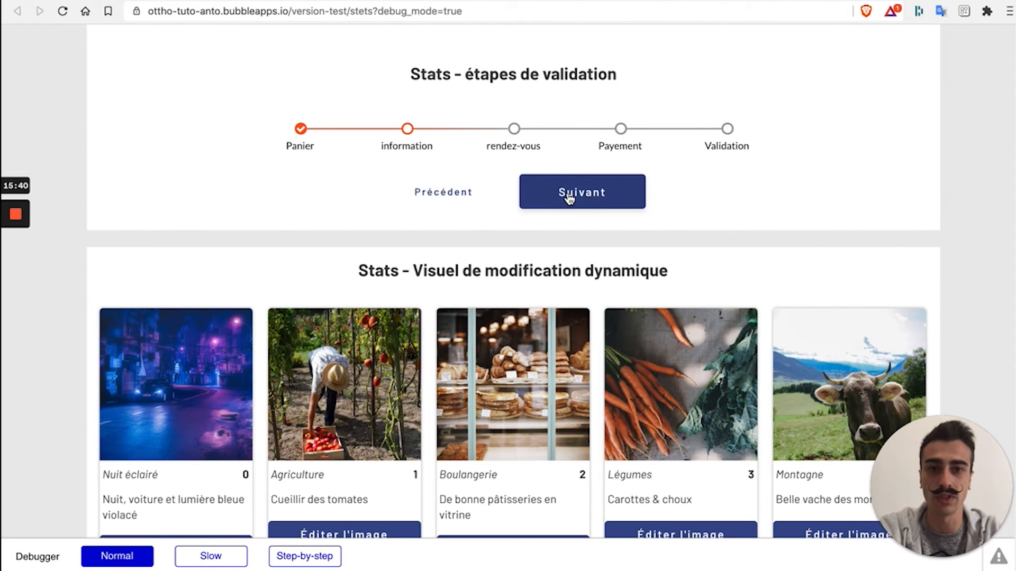
left_click(565, 193)
scroll(513, 376, "down", 3)
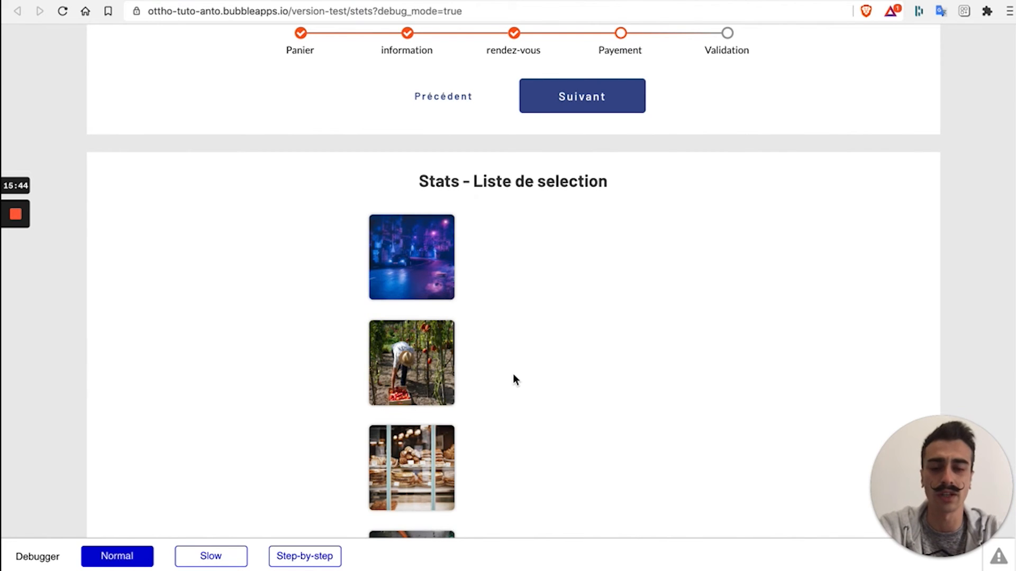
scroll(512, 374, "down", 2)
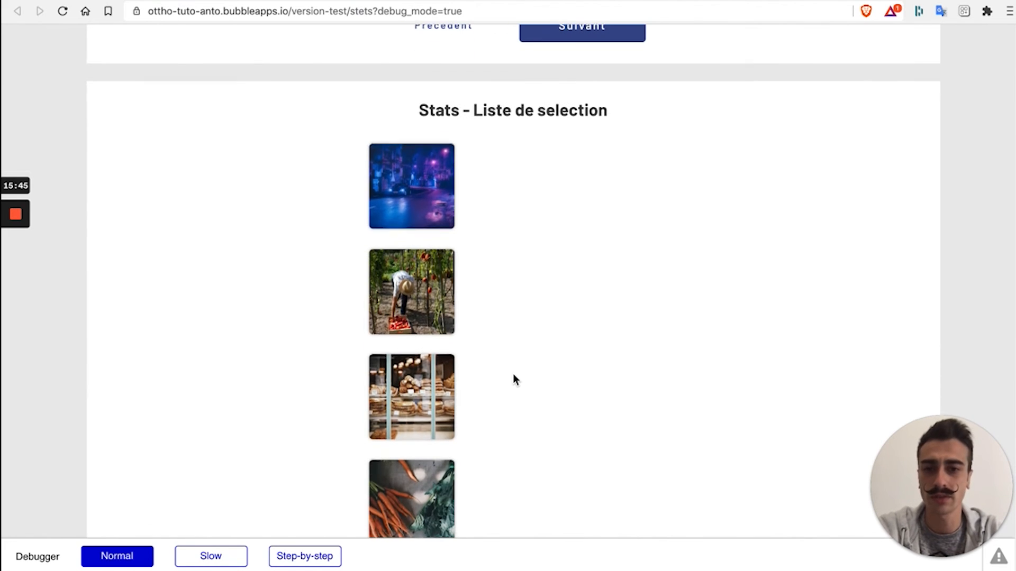
- Toggle images in the Liste de selection, leaving the tomato-picking and carrot images selected
left_click(388, 191)
left_click(398, 290)
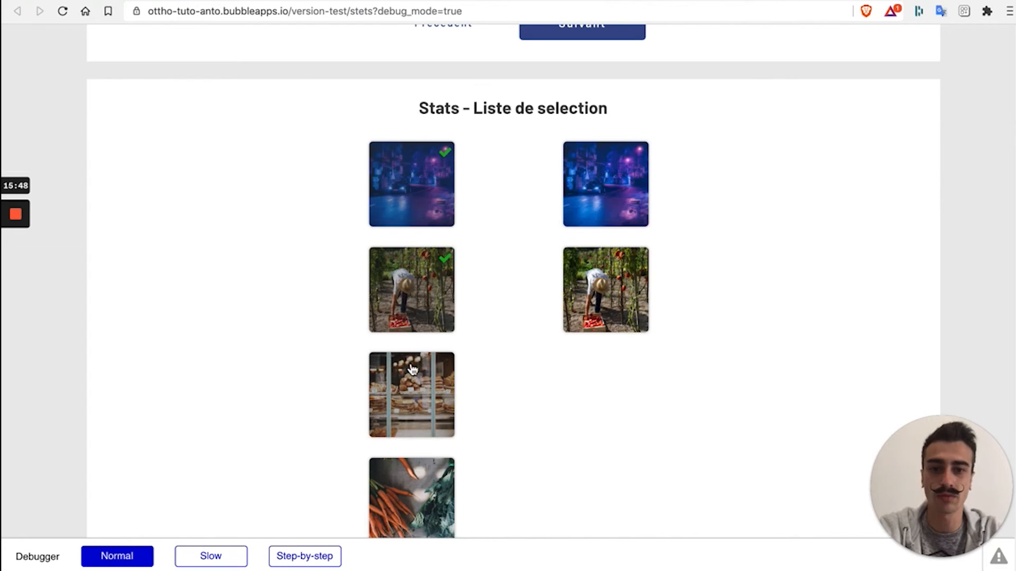
left_click(410, 382)
left_click(424, 403)
left_click(426, 290)
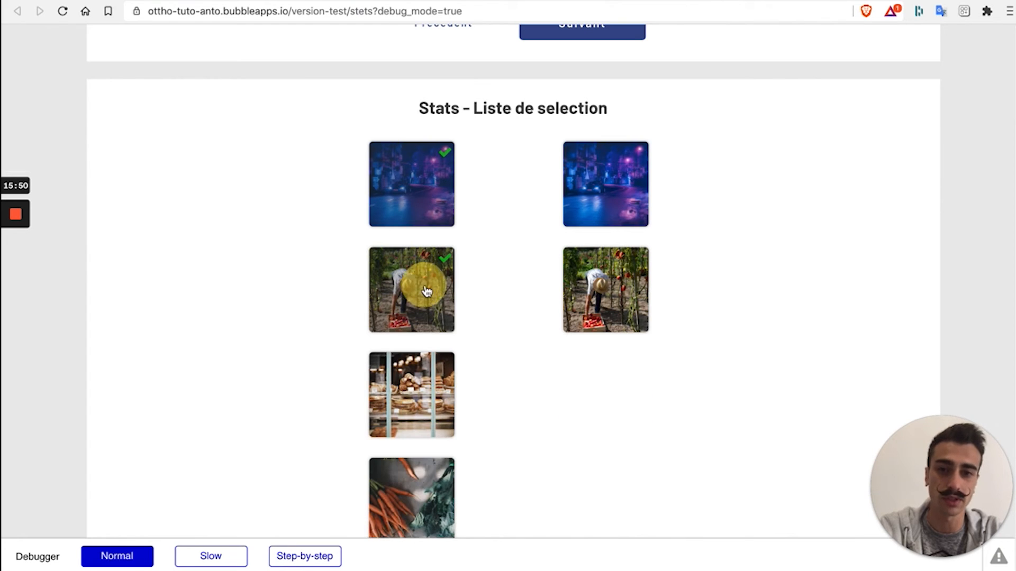
left_click(442, 158)
left_click(436, 283)
left_click(418, 488)
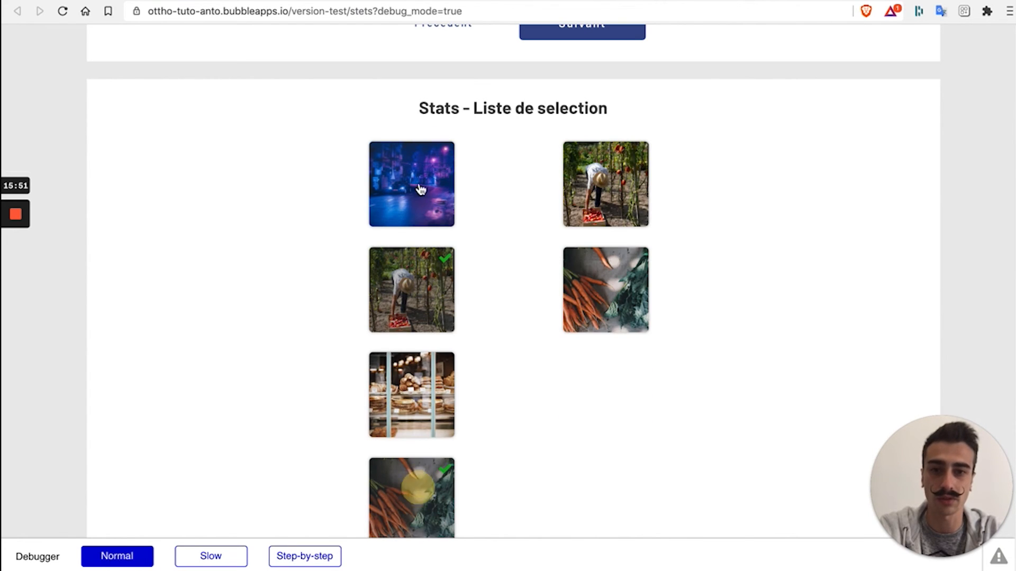
- Switch to the Bubble editor's Design view and show the hidden Group P on the canvas
left_click(113, 1)
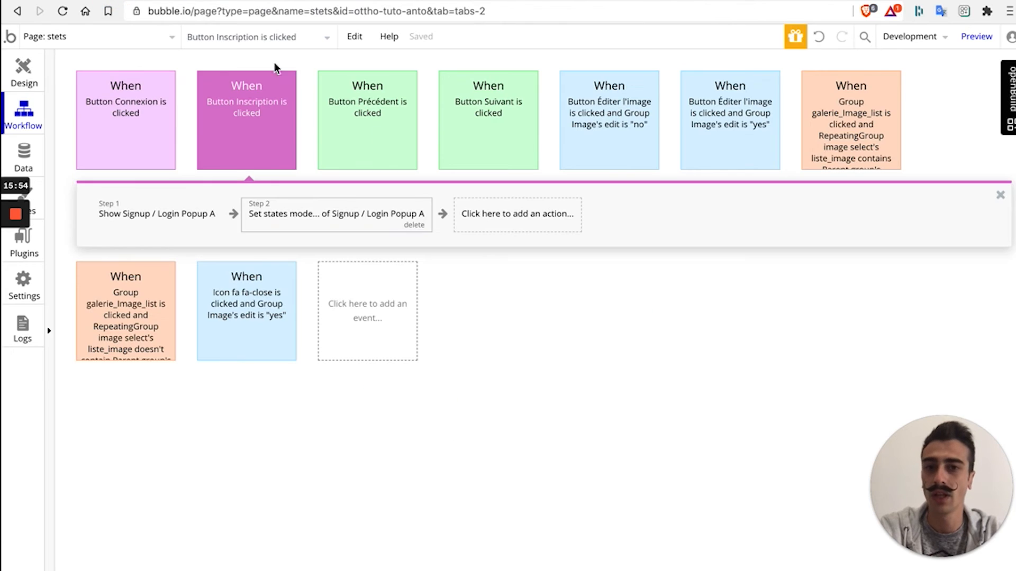
left_click(24, 72)
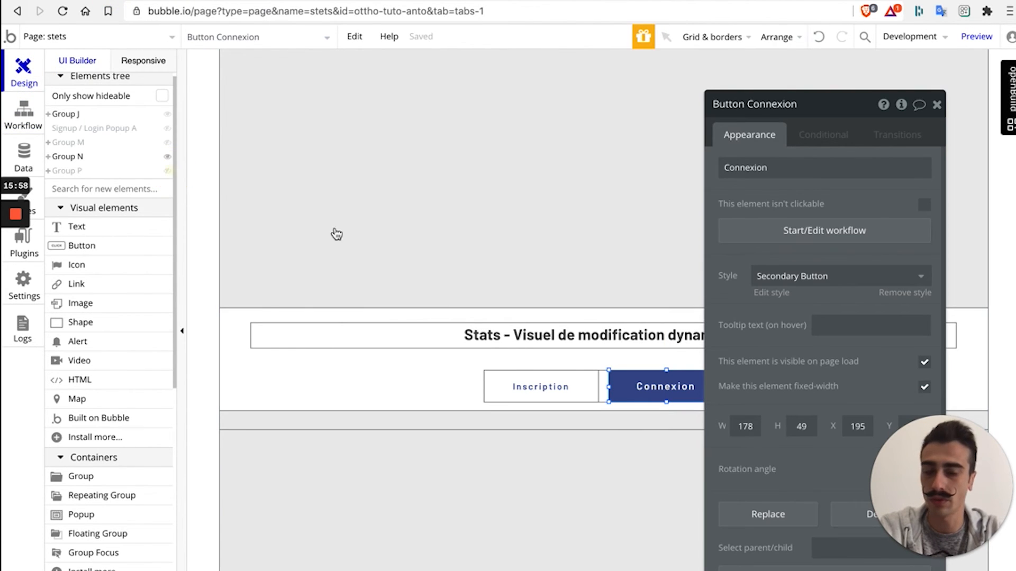
scroll(422, 415, "down", 5)
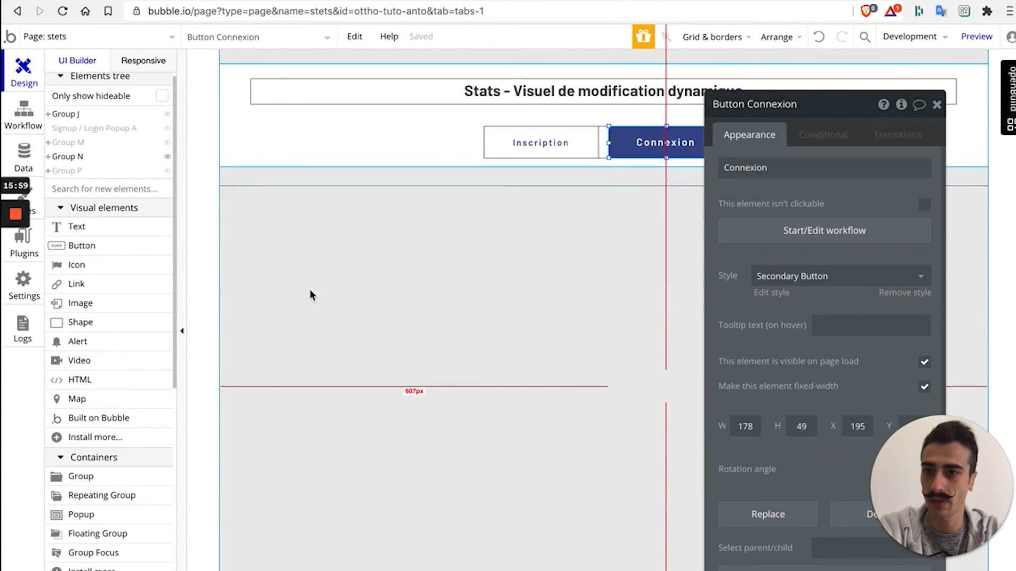
left_click(167, 171)
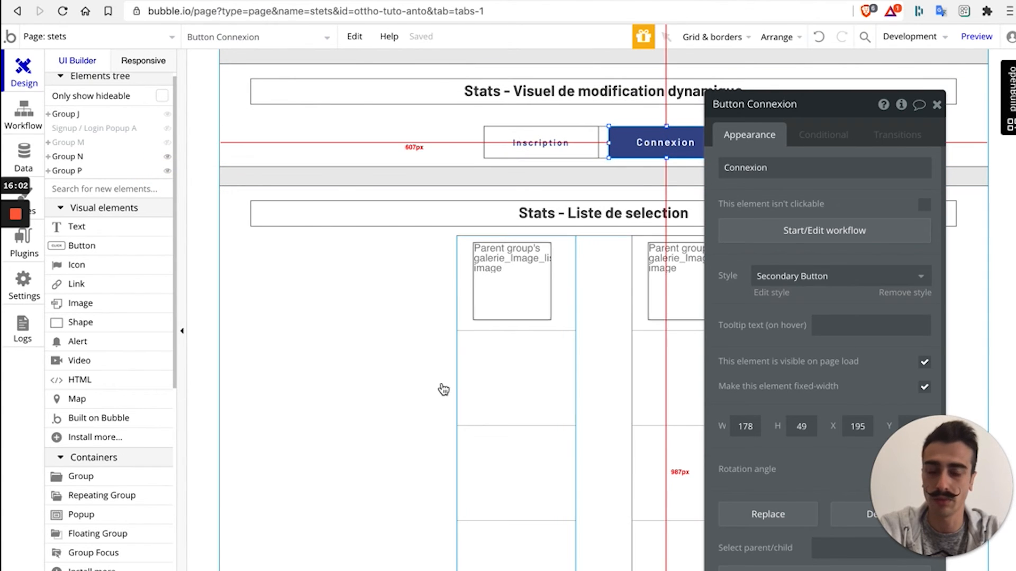
scroll(452, 385, "down", 2)
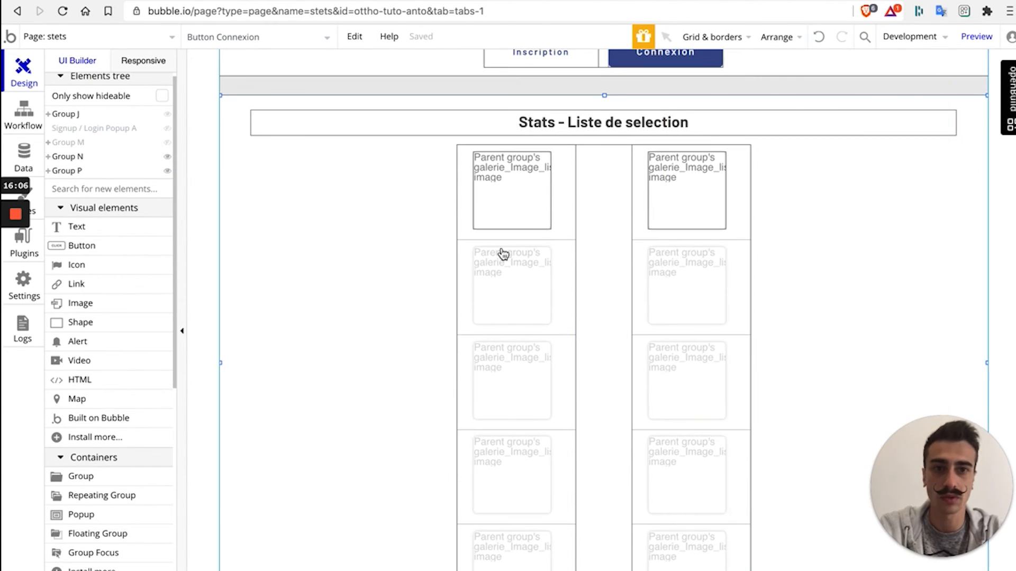
- Examine the data source of RepeatingGroup image select and its liste_image custom state in the element inspector
left_click(506, 320)
double_click(509, 322)
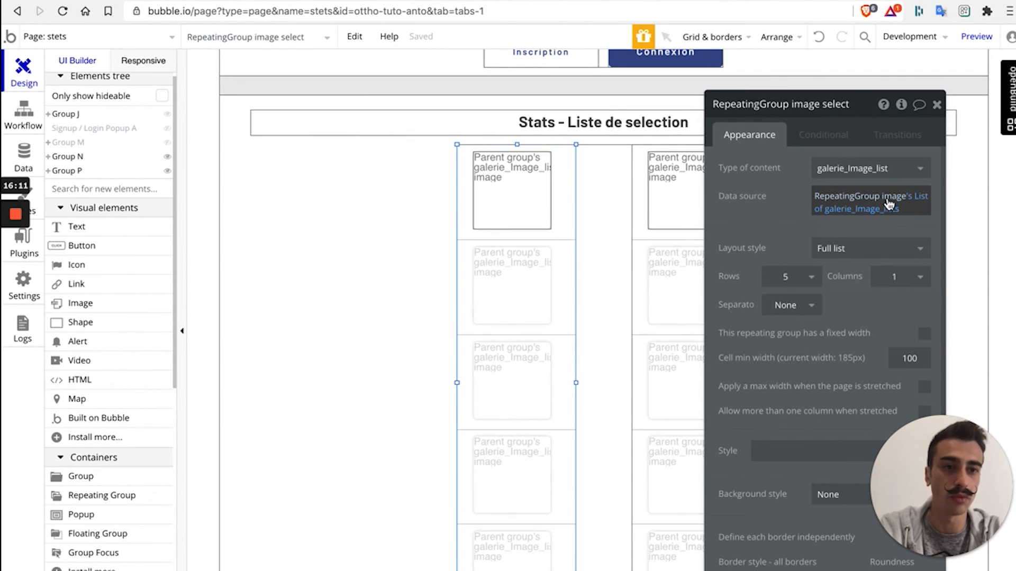
scroll(617, 135, "up", 4)
scroll(616, 133, "up", 4)
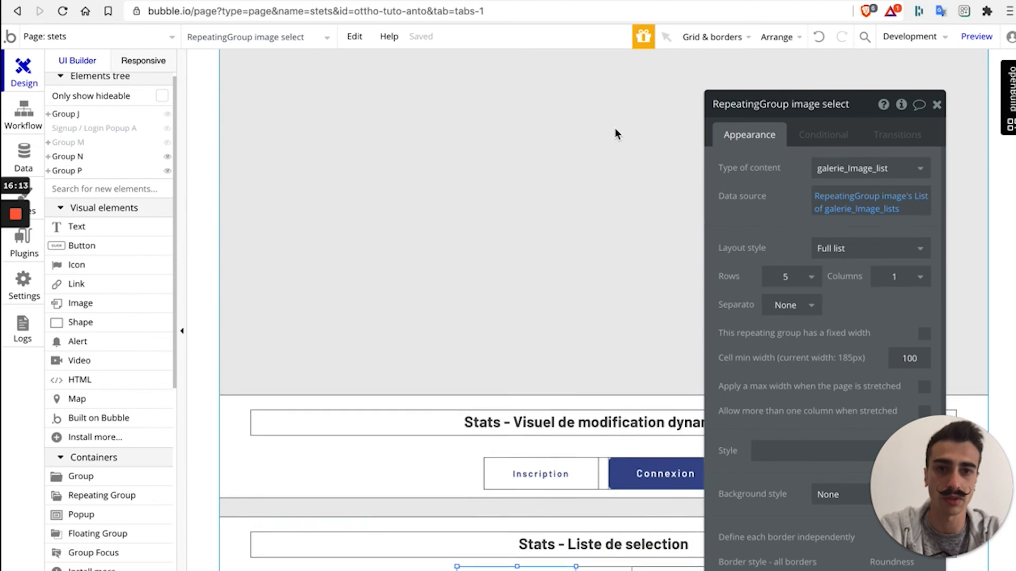
scroll(635, 143, "down", 7)
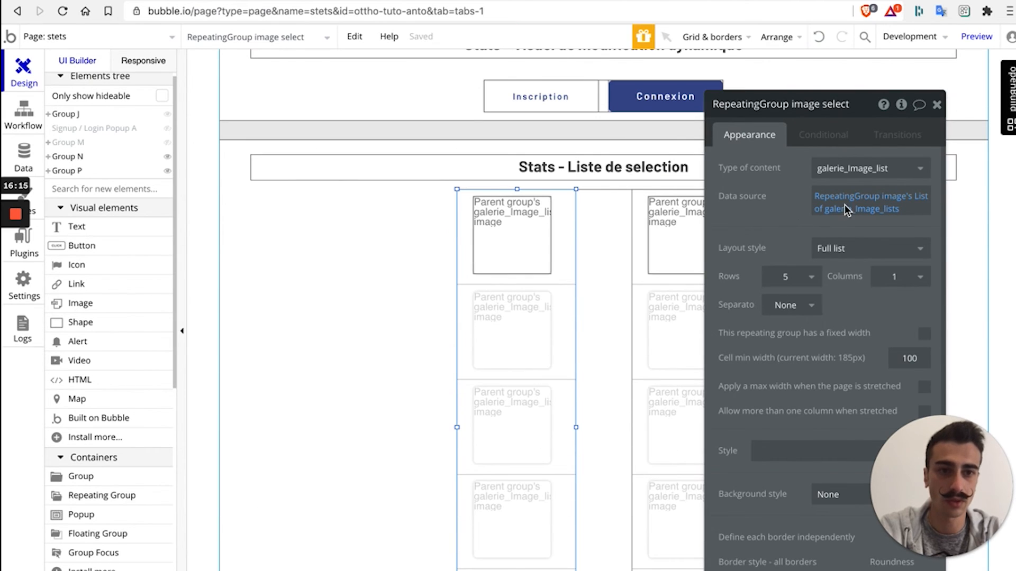
mouse_move(881, 214)
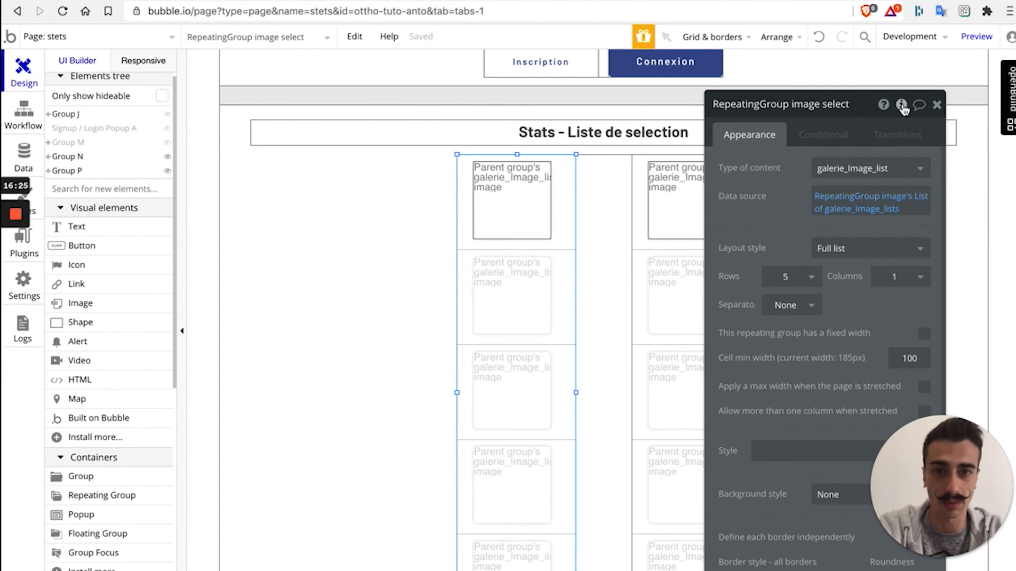
left_click(901, 105)
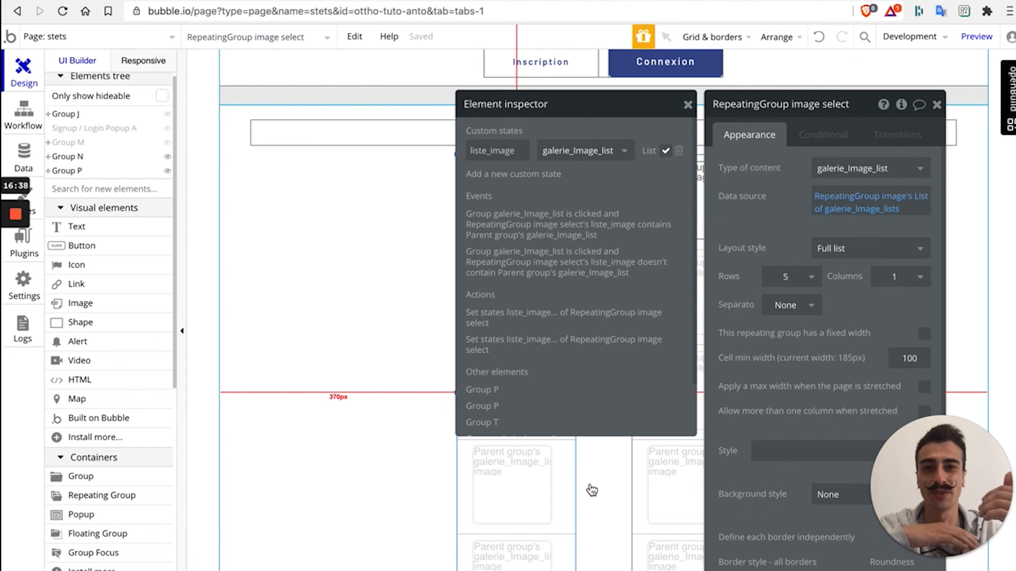
- Close the element inspector and examine Group galerie_Image_list in the first cell of RepeatingGroup image select
left_click(516, 529)
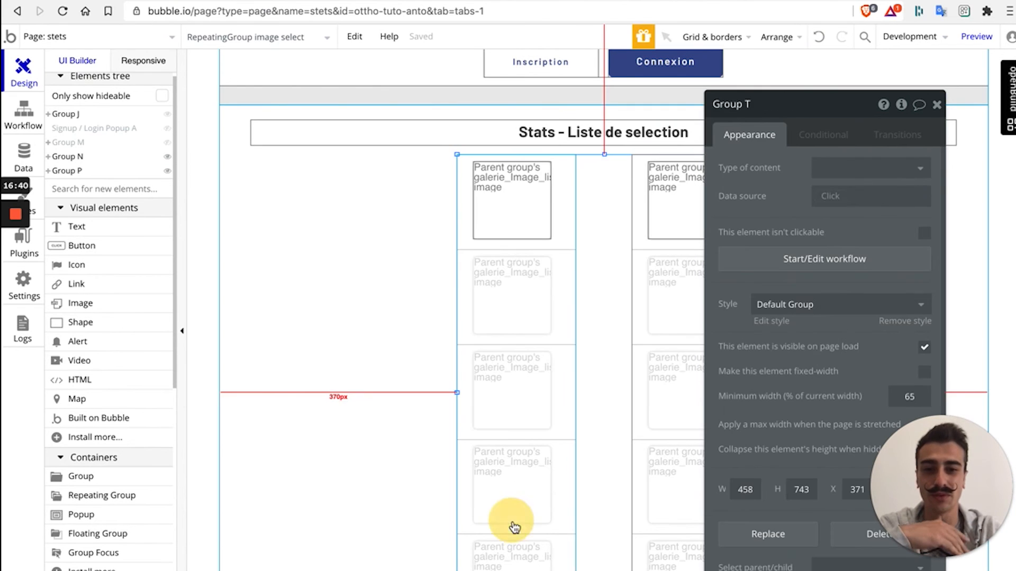
left_click(511, 311)
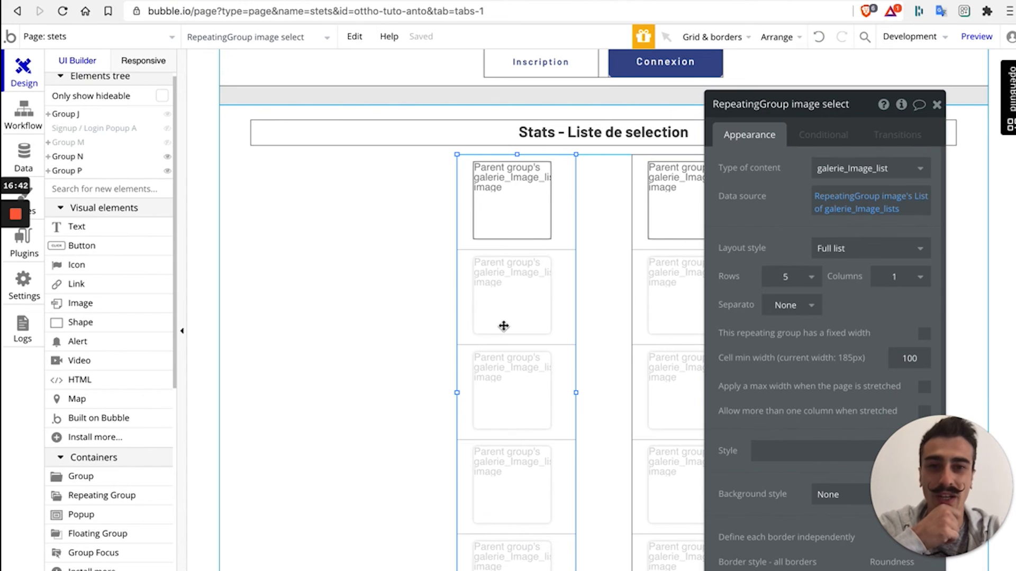
left_click(537, 235)
left_click(518, 181)
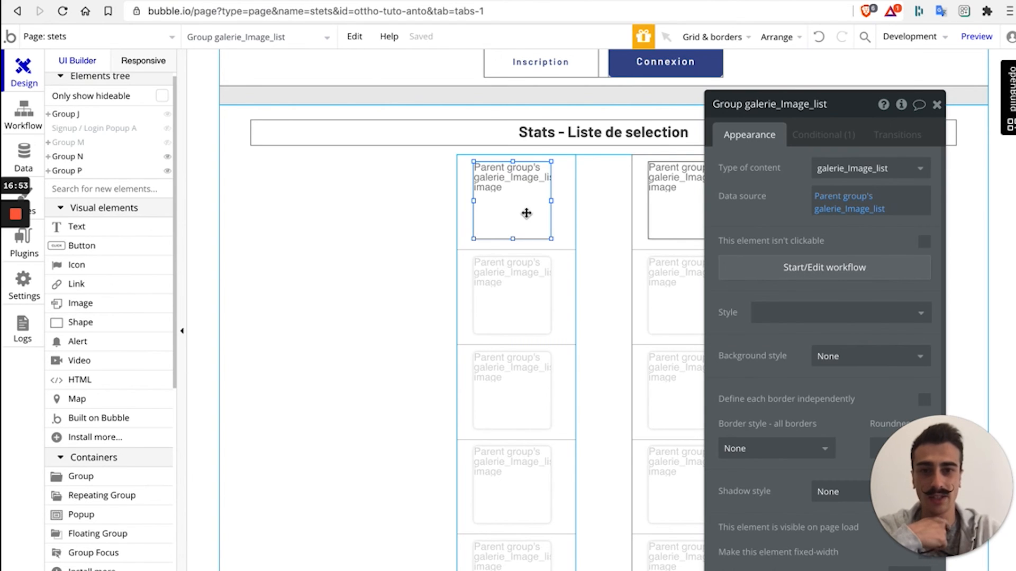
left_click(526, 316)
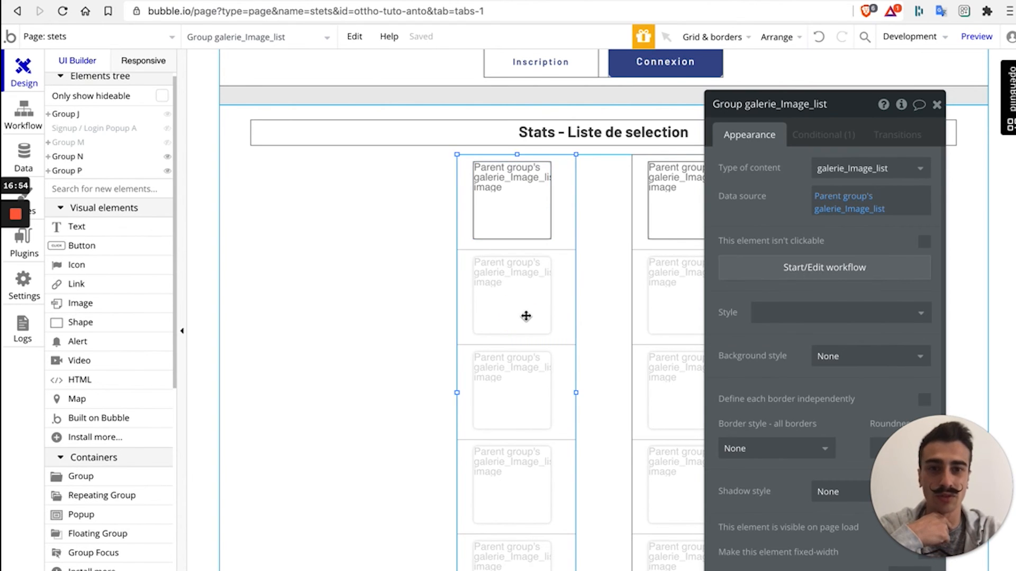
- Compare the data sources of RepeatingGroup image selected and RepeatingGroup image select
left_click(651, 318)
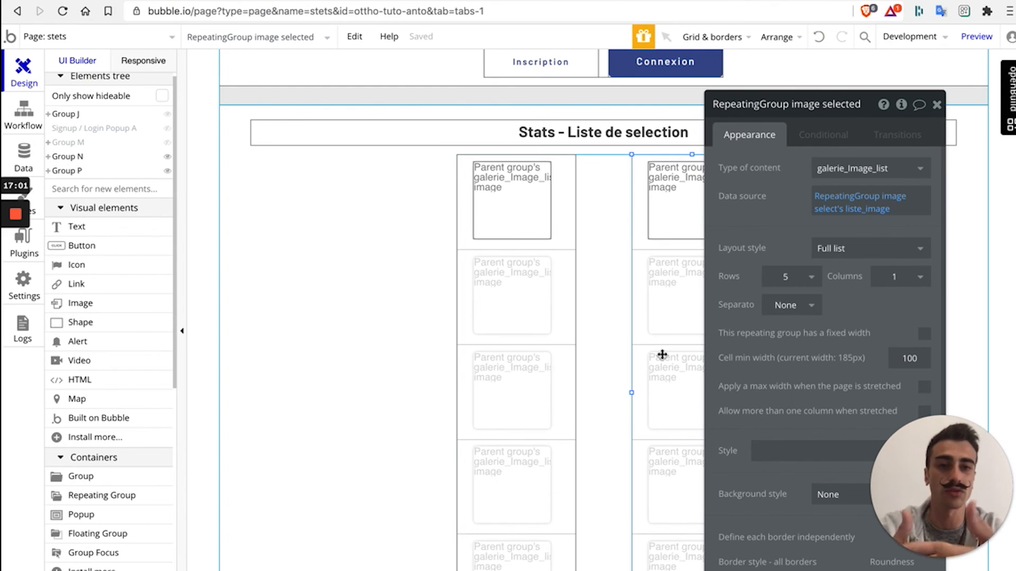
left_click(840, 206)
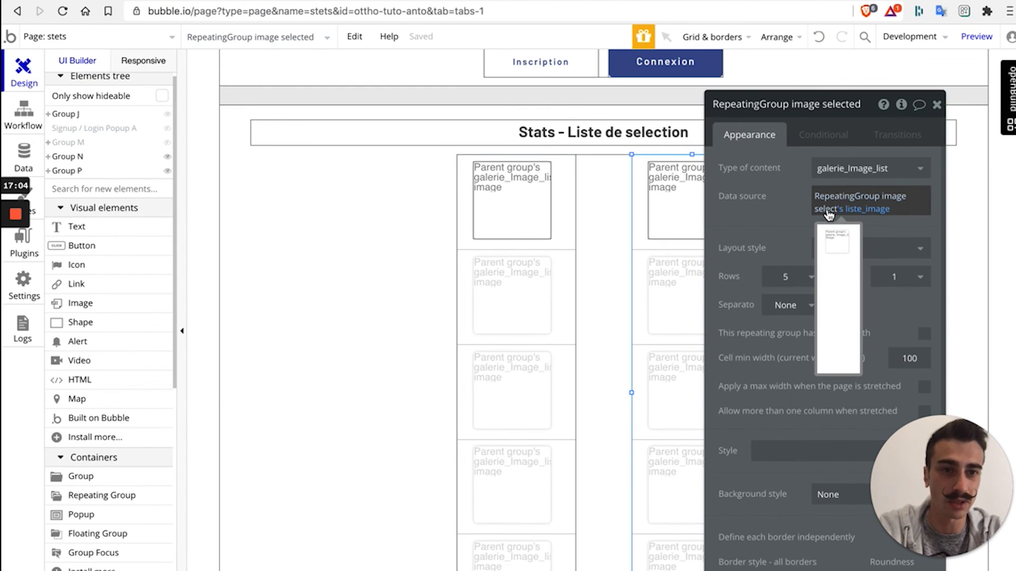
left_click(560, 321)
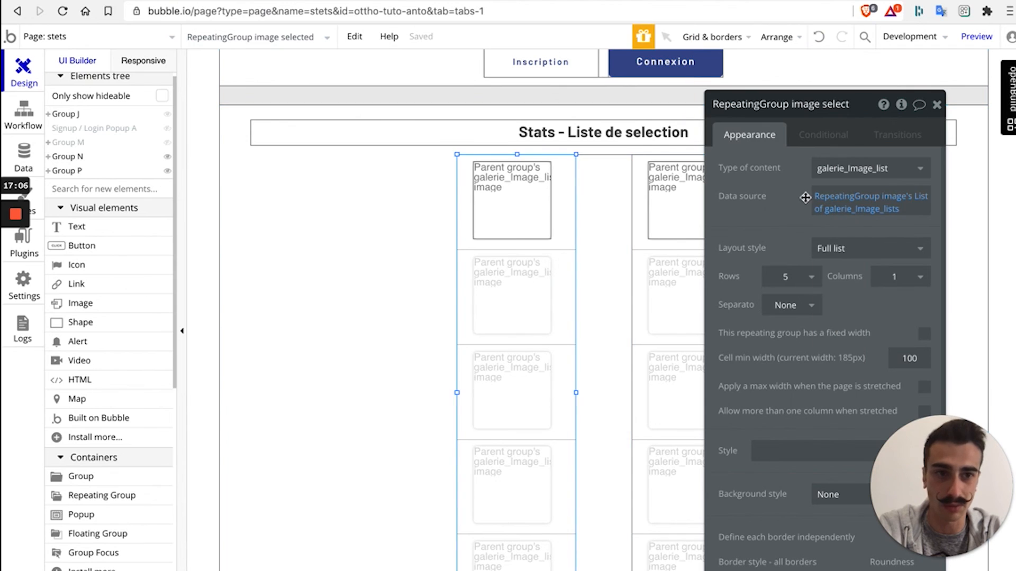
left_click(786, 103)
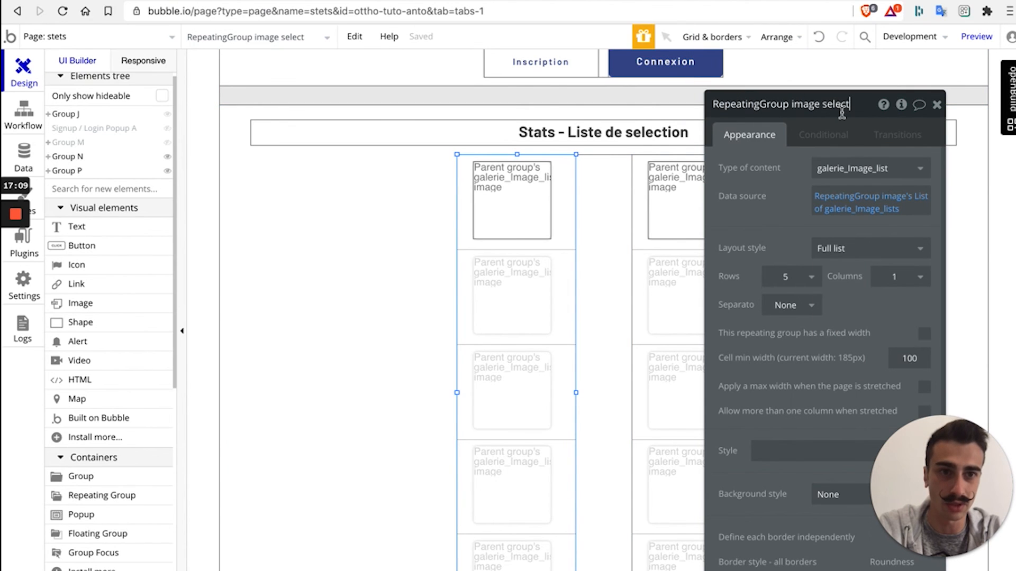
left_click(654, 327)
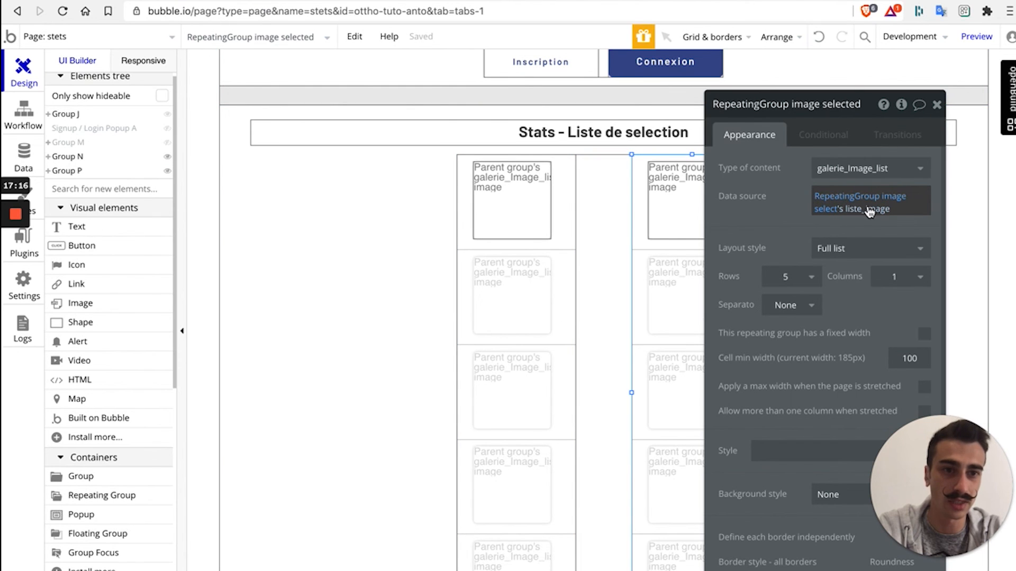
- Recheck the liste_image custom state of RepeatingGroup image select, then open the properties of its first cell's Group galerie_Image_list
left_click(902, 105)
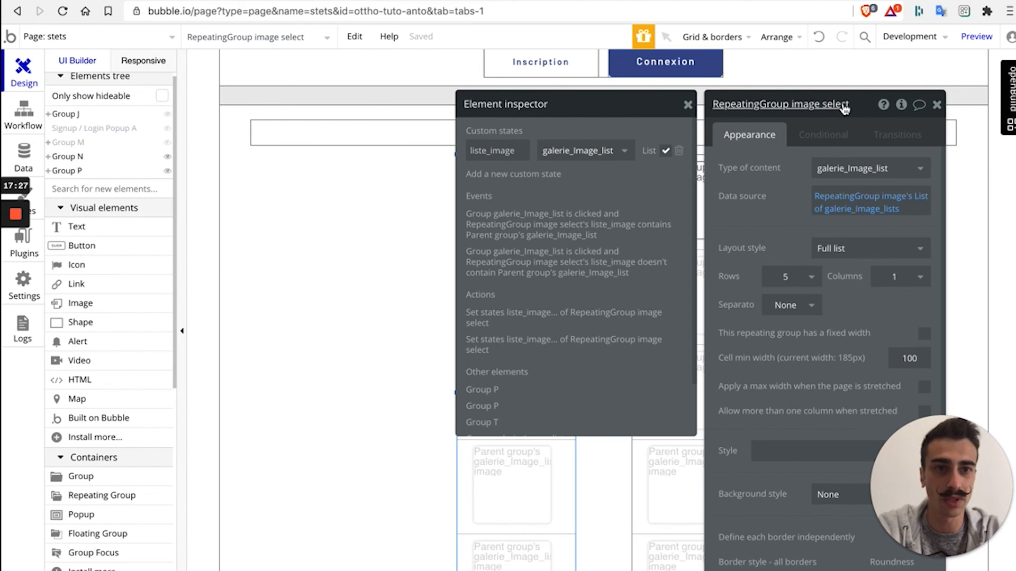
left_click(663, 488)
left_click(522, 226)
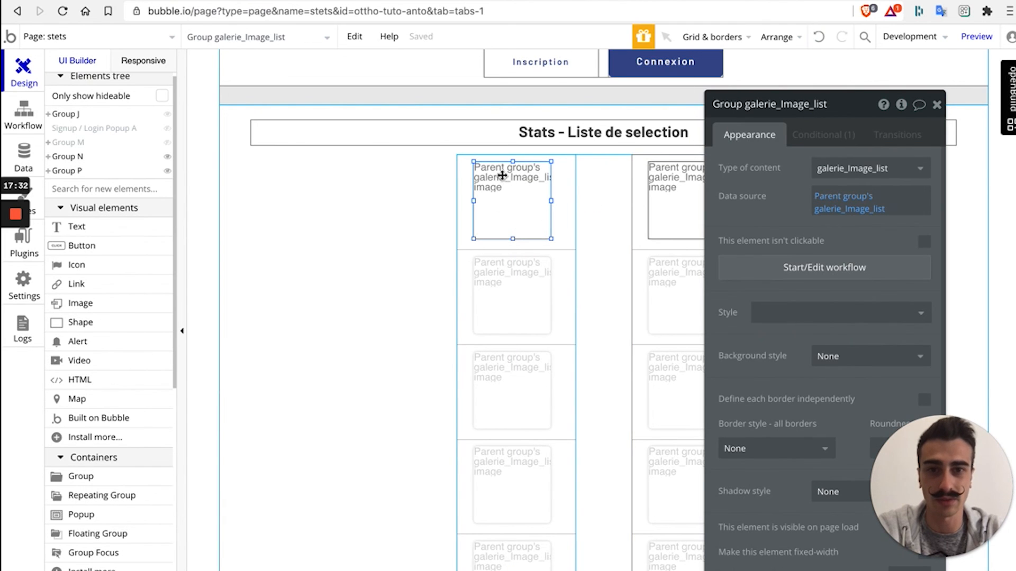
- Open the click workflow of Group galerie_Image_list for images already in liste_image and examine its condition and Set state action
left_click(781, 280)
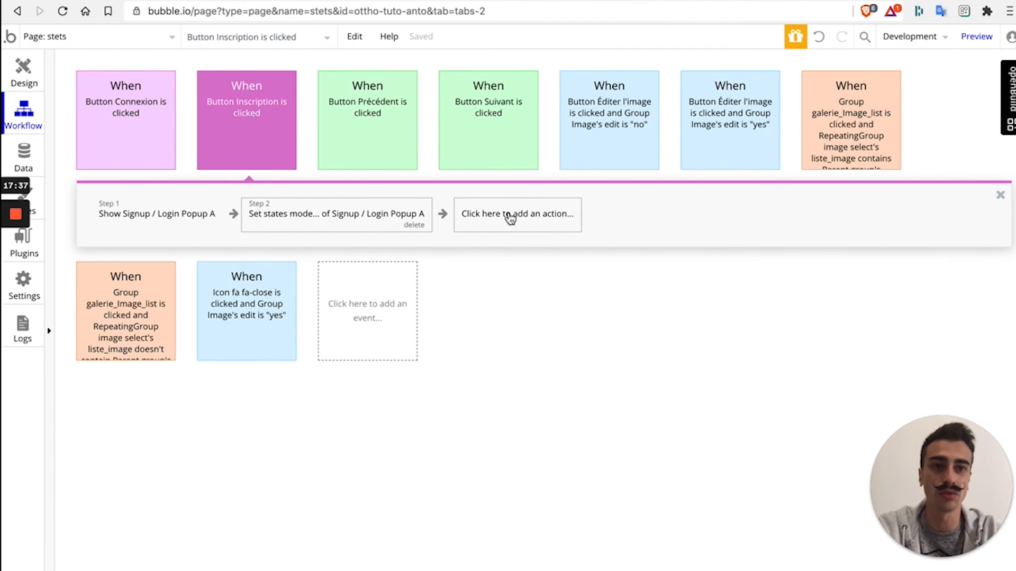
left_click(835, 144)
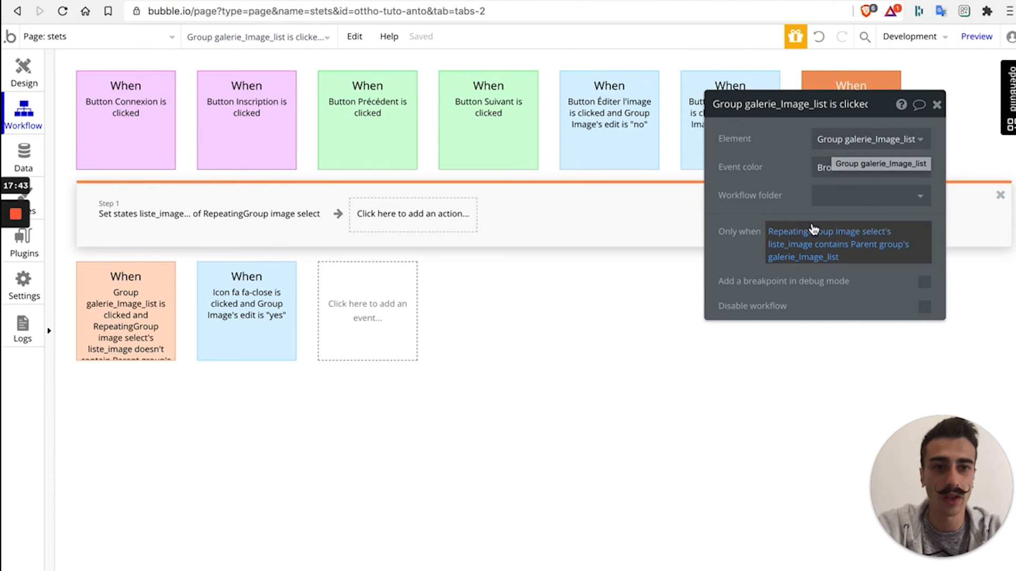
left_click_drag(878, 104, 864, 199)
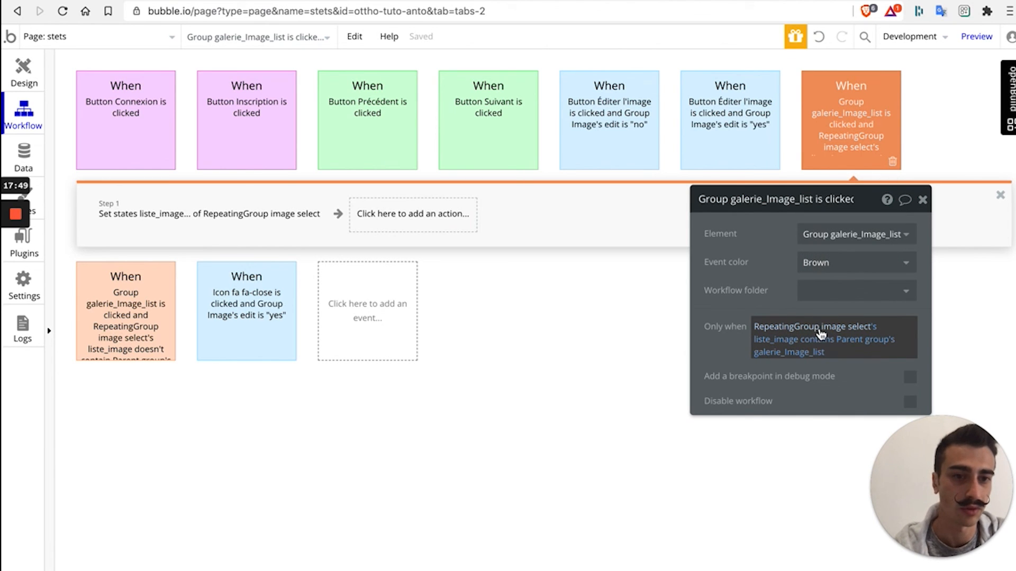
left_click(803, 331)
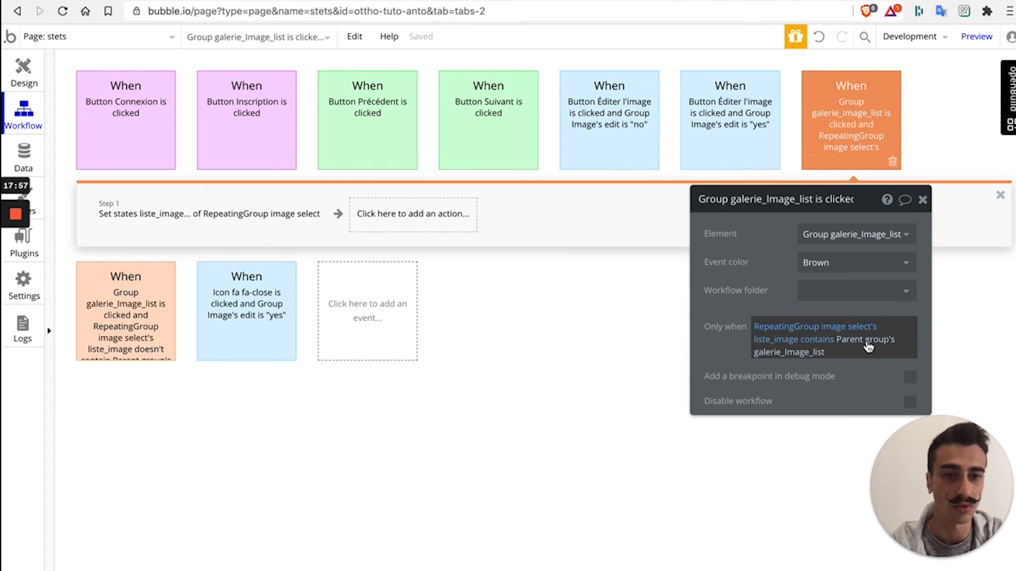
mouse_move(869, 346)
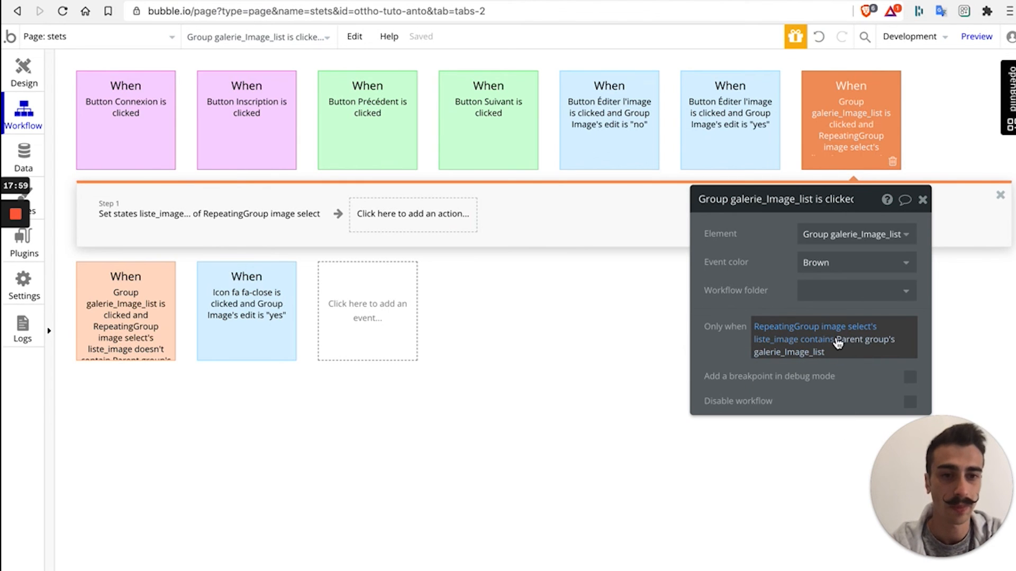
left_click(261, 216)
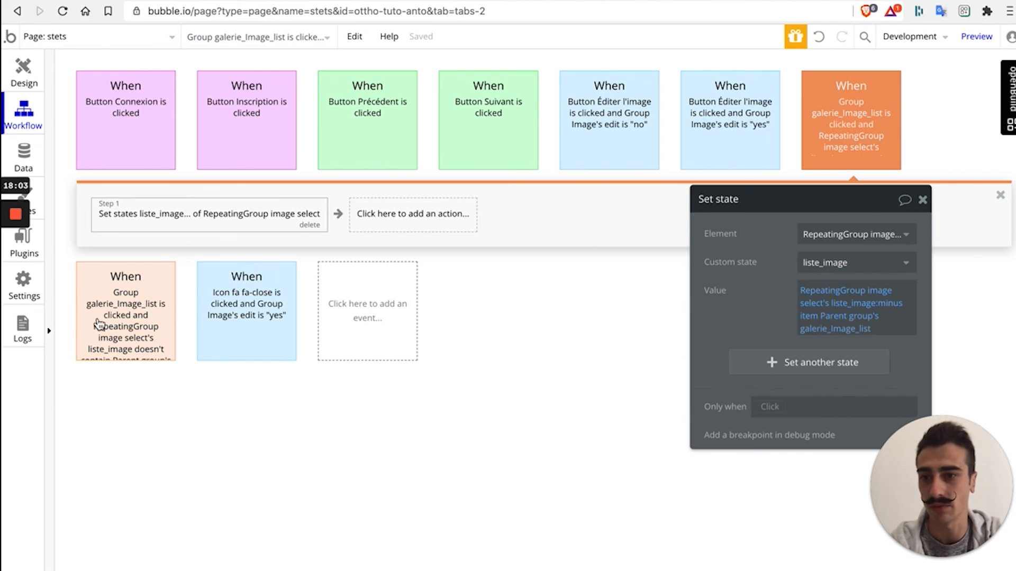
- Examine the condition and Set state value of the Group galerie_Image_list workflow for images not in liste_image, and close the action's properties
left_click(115, 316)
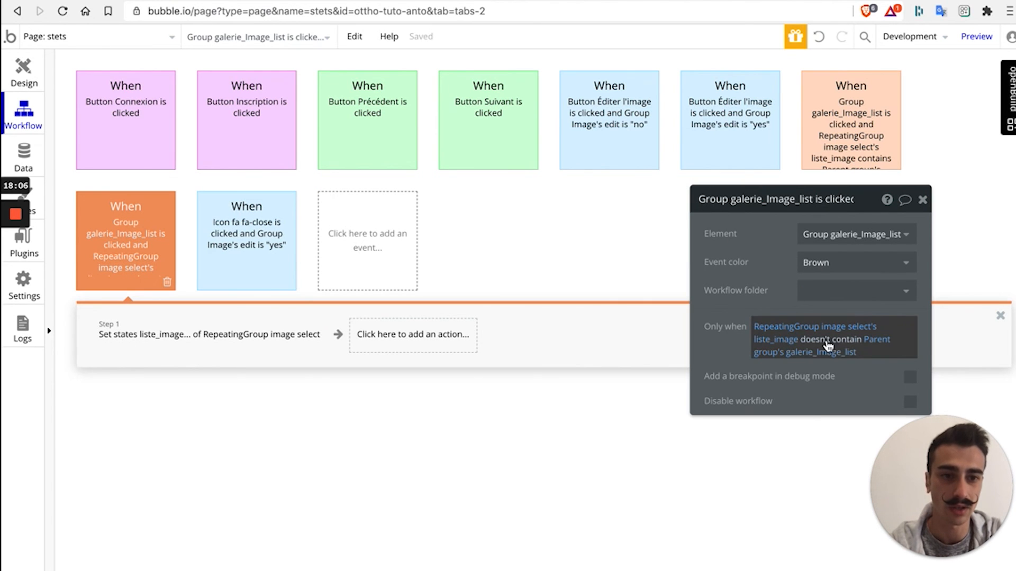
left_click(781, 360)
left_click(245, 341)
left_click(245, 340)
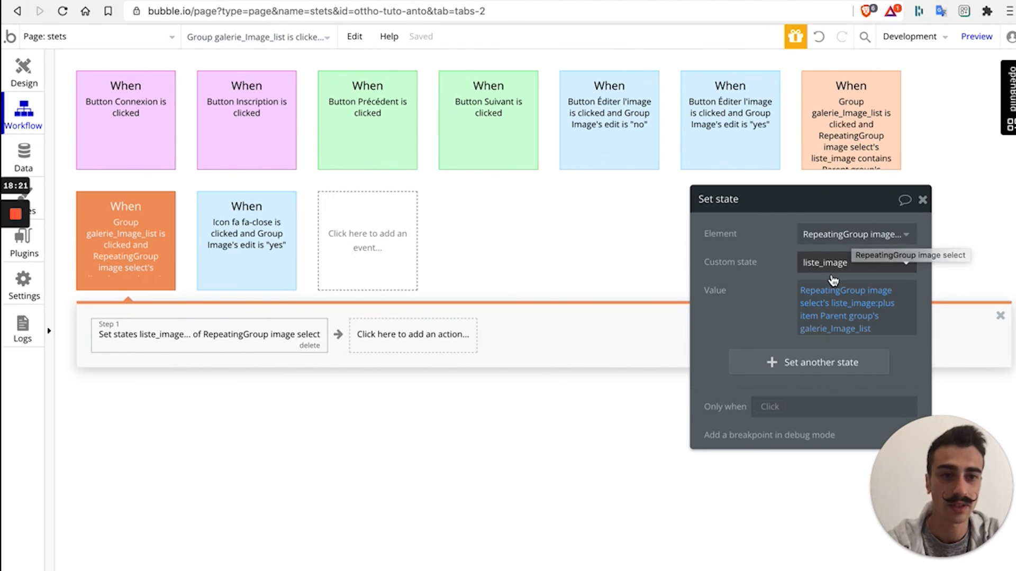
mouse_move(821, 298)
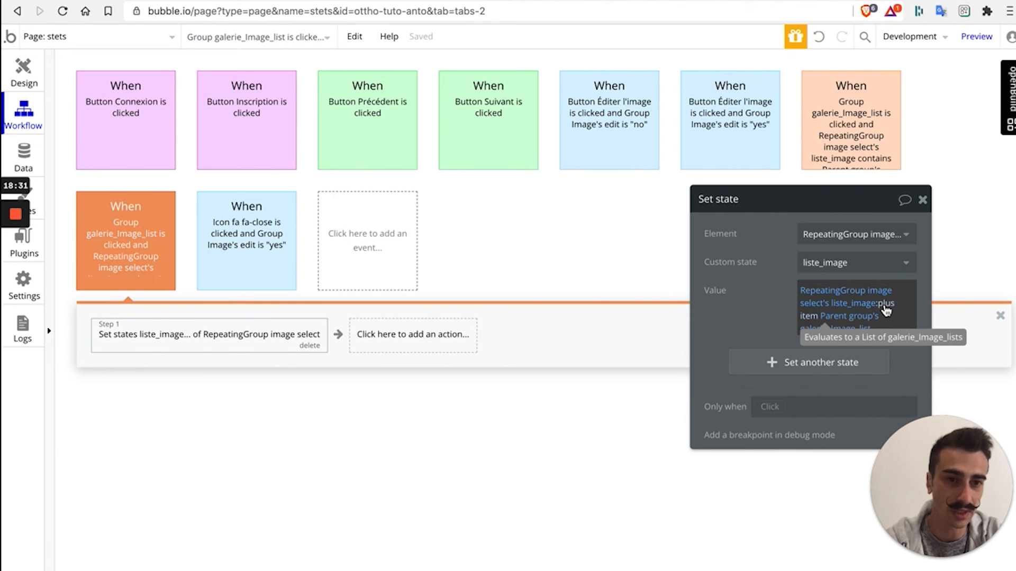
mouse_move(842, 325)
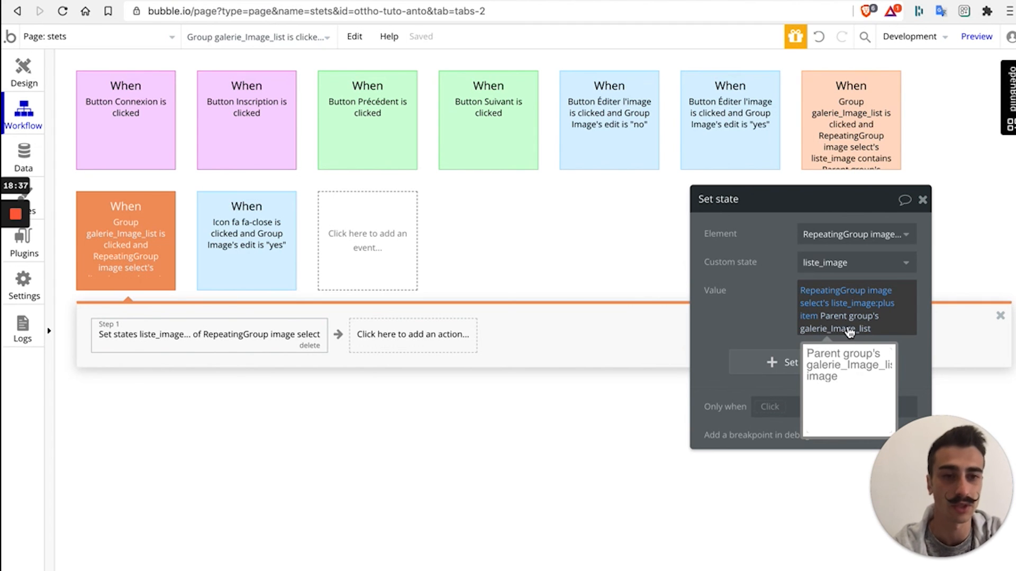
left_click(923, 200)
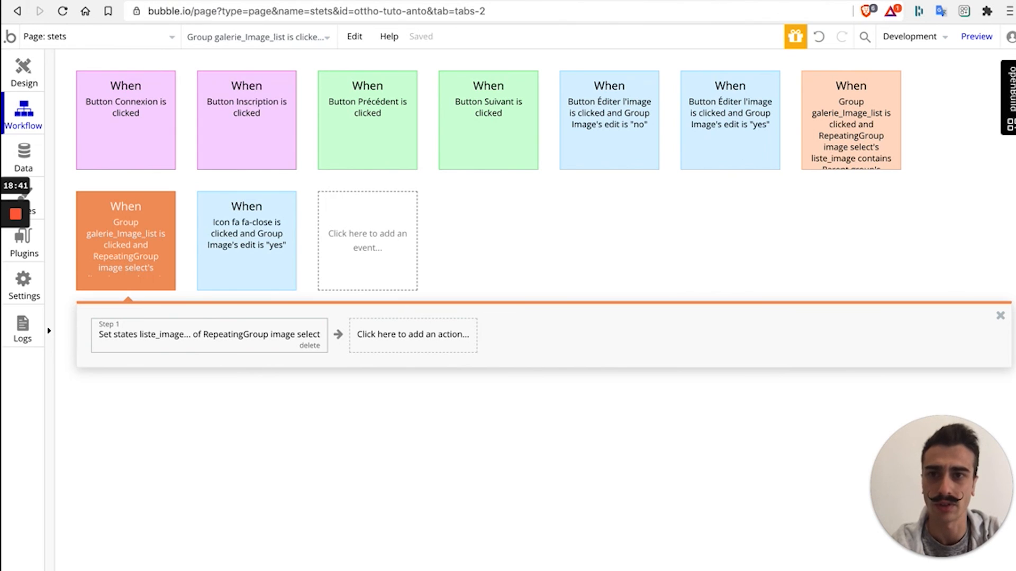
- Switch to the running page preview and deselect the tomato harvest and carrot images in the selection list
left_click(260, 2)
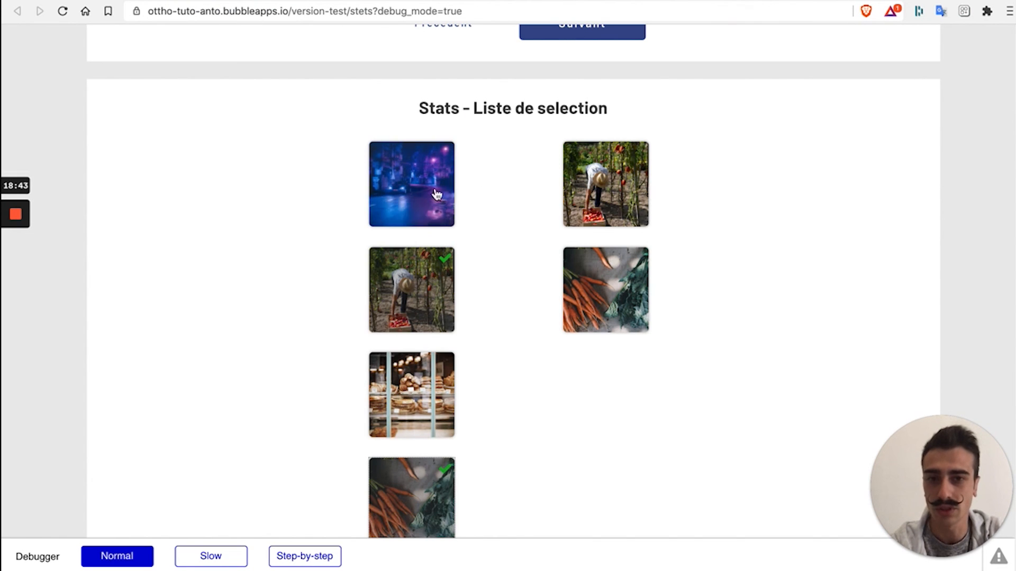
left_click(419, 294)
left_click(408, 499)
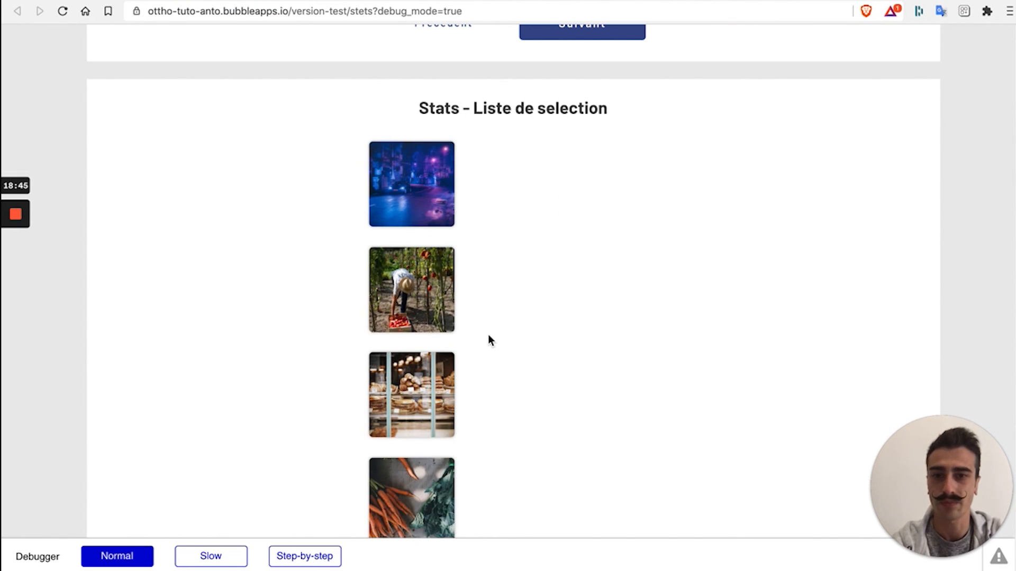
- Test the selection list by selecting the night street, bakery, carrot and cow images
left_click(427, 196)
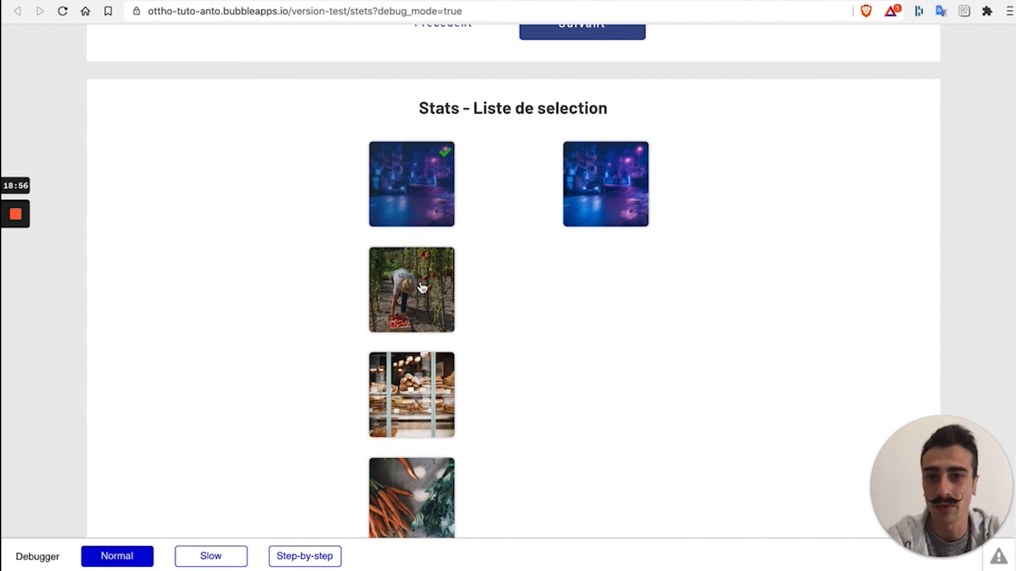
left_click(413, 394)
left_click(414, 485)
scroll(456, 392, "down", 2)
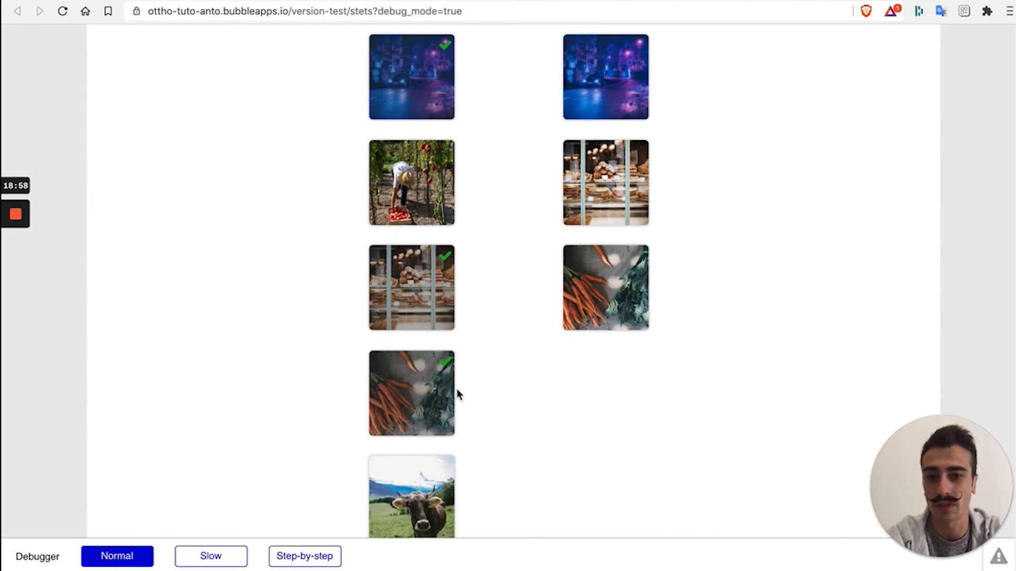
left_click(413, 476)
scroll(422, 408, "down", 2)
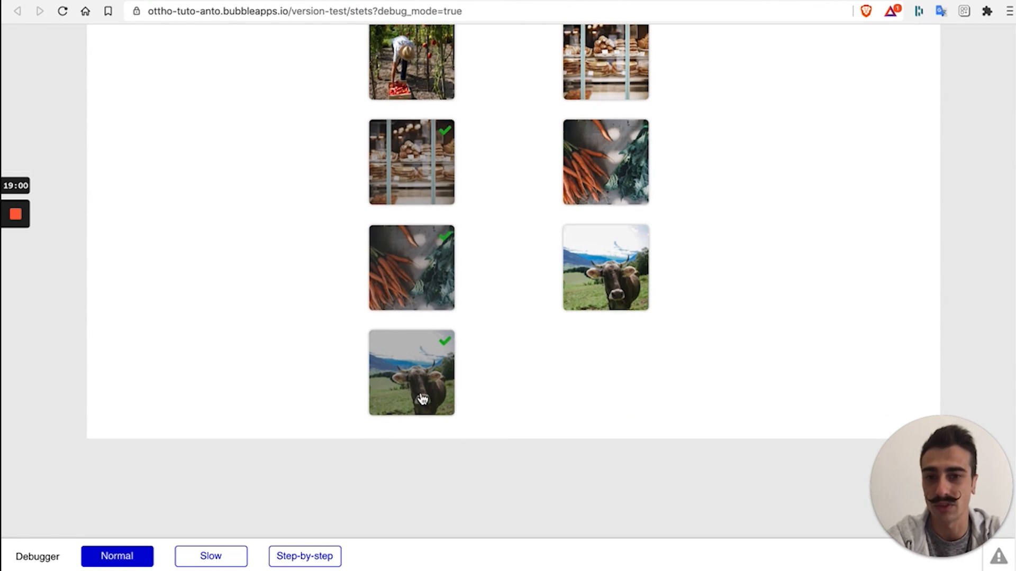
- Deselect every chosen image in the preview's selection list, ending with the night street image
scroll(422, 400, "up", 2)
left_click(422, 285)
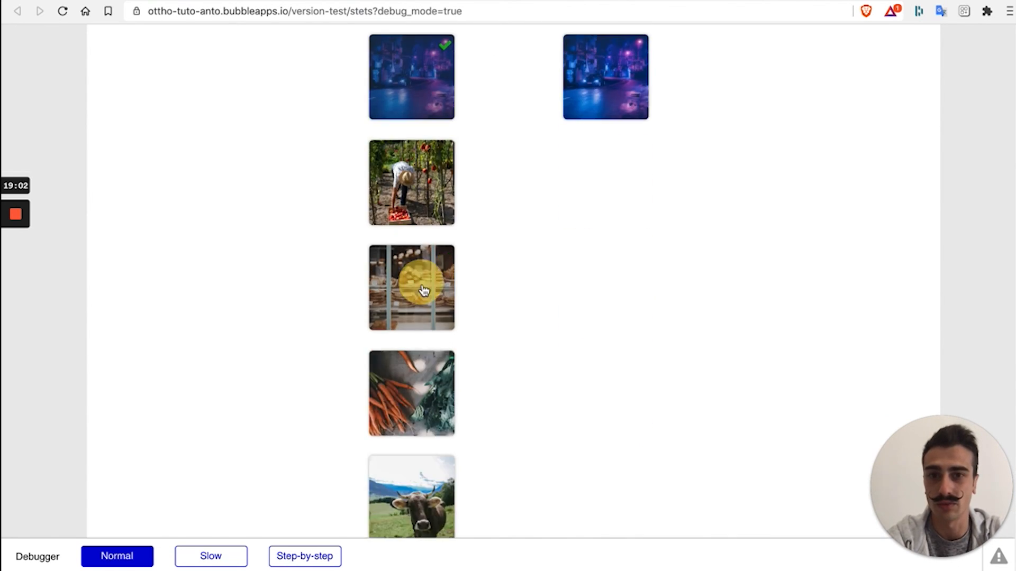
scroll(424, 265, "up", 2)
left_click(432, 167)
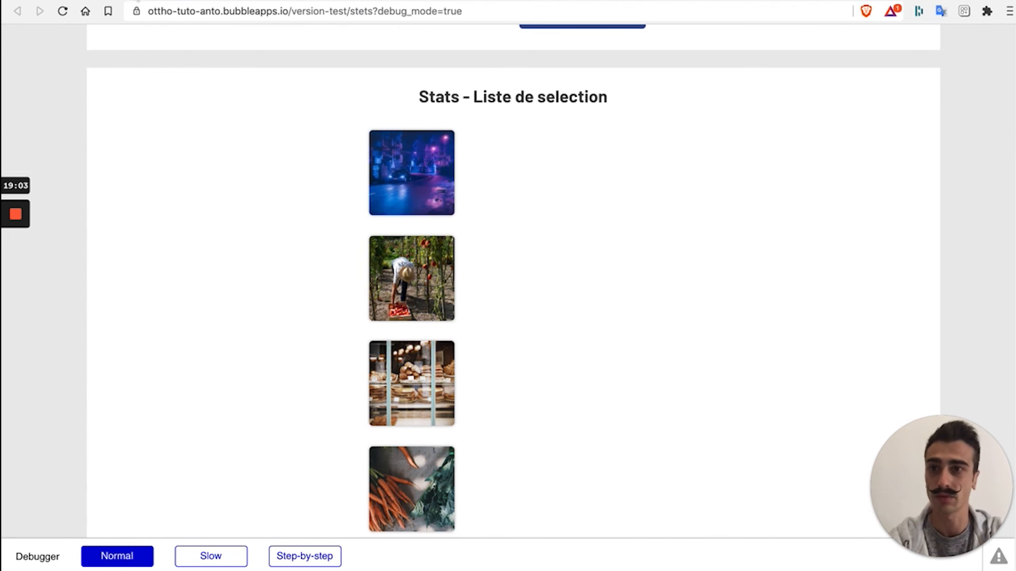
- Return to the page design in the Bubble editor, review the properties of RepeatingGroup image select, and close them
key("ctrl+Tab")
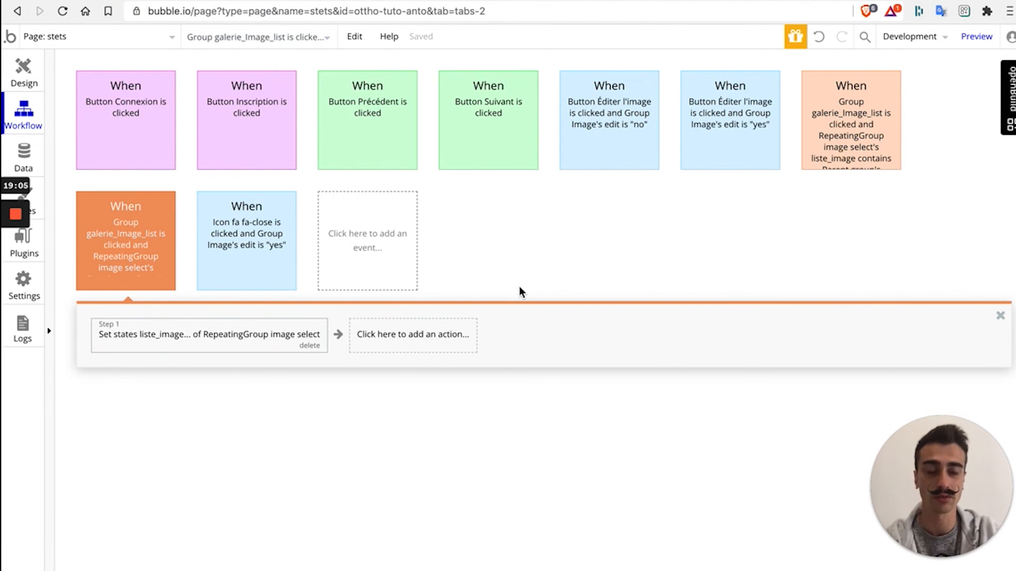
left_click(20, 76)
double_click(529, 300)
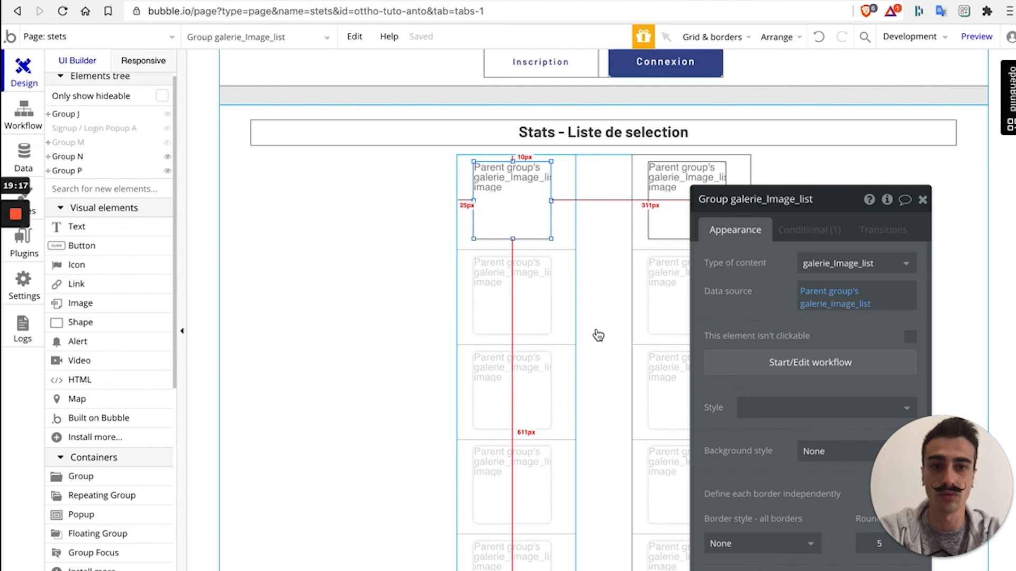
left_click(543, 340)
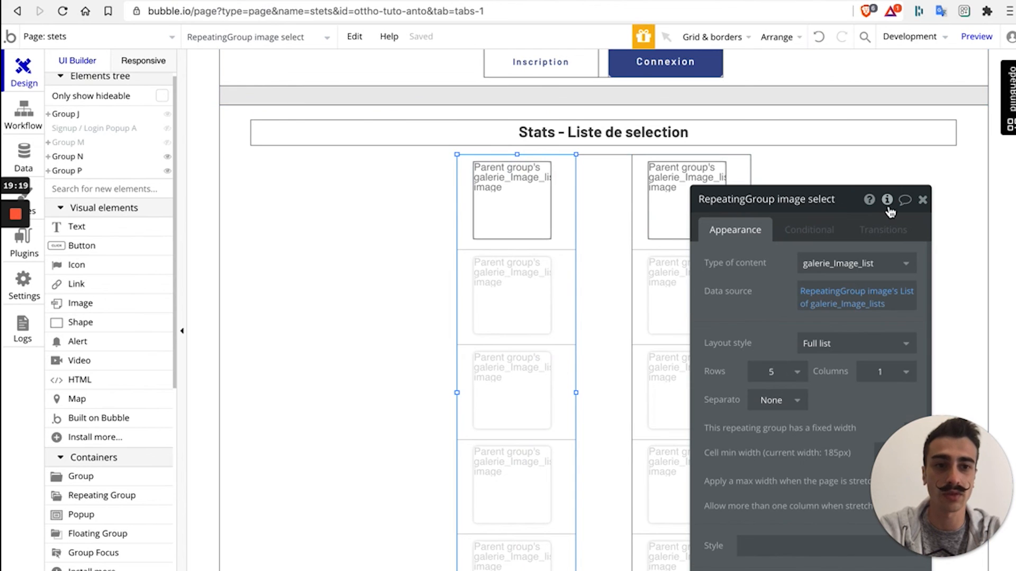
mouse_move(891, 211)
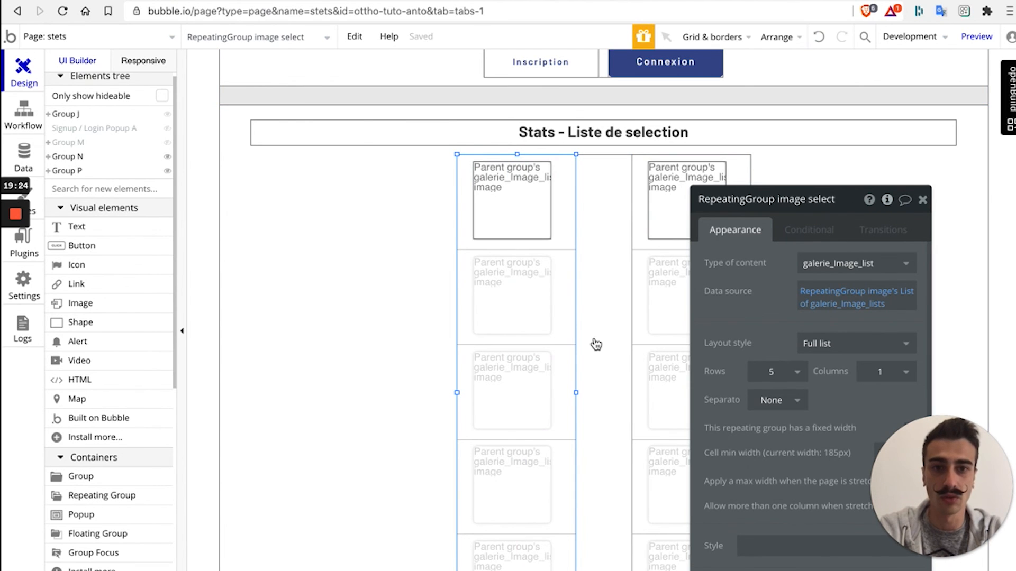
scroll(596, 345, "down", 3)
left_click(887, 200)
left_click(888, 200)
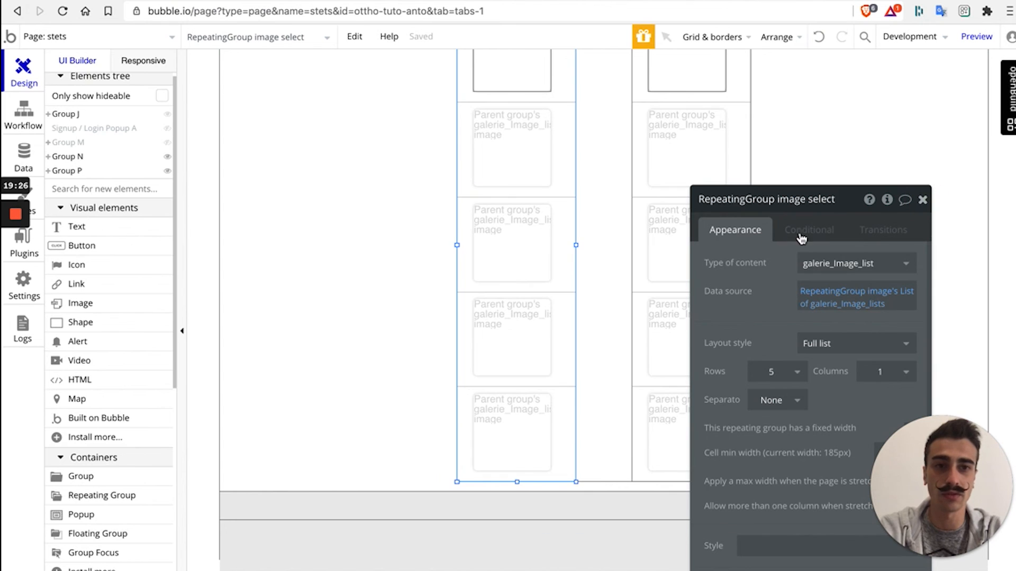
left_click(925, 200)
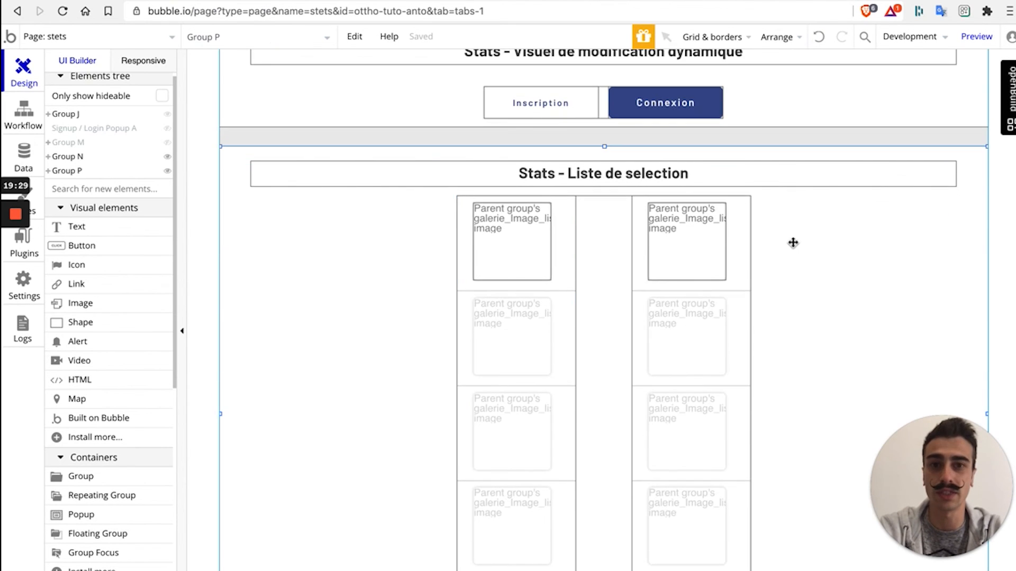
- Return to the progress bar section of the page and highlight the app's id in the editor's URL, then clear the highlight
scroll(793, 240, "up", 5)
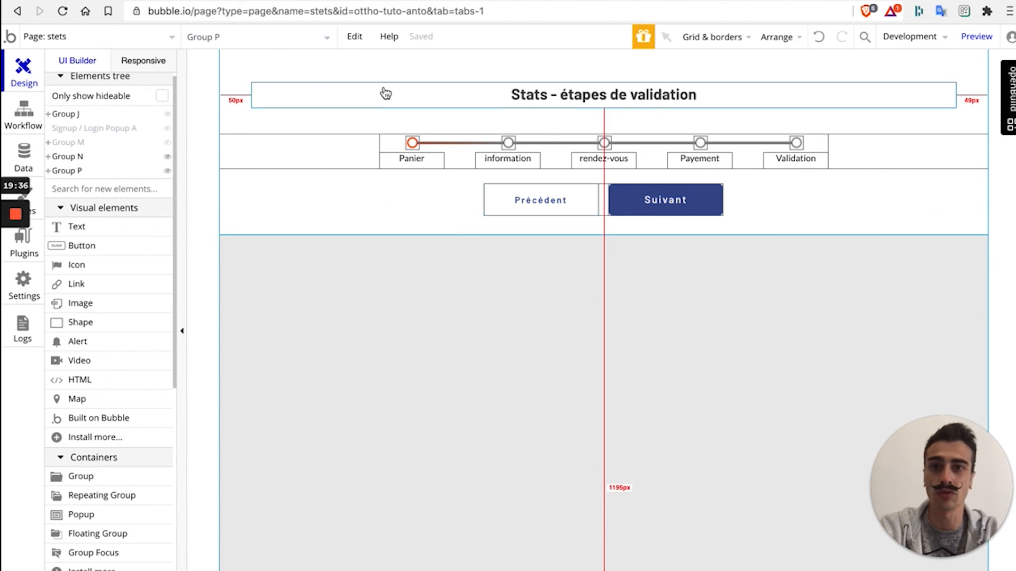
left_click(353, 12)
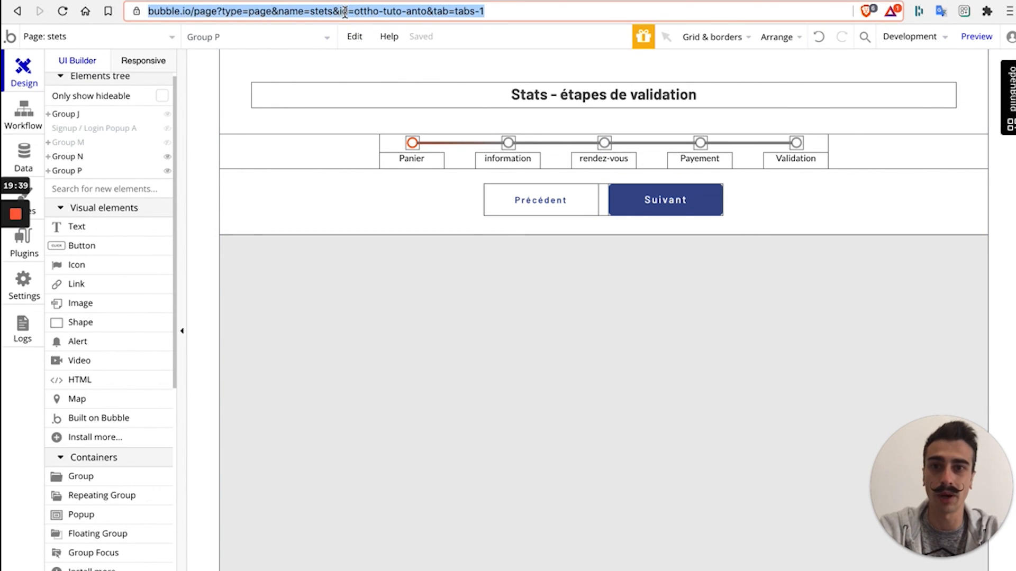
left_click(345, 11)
left_click_drag(375, 11, 456, 11)
left_click(426, 344)
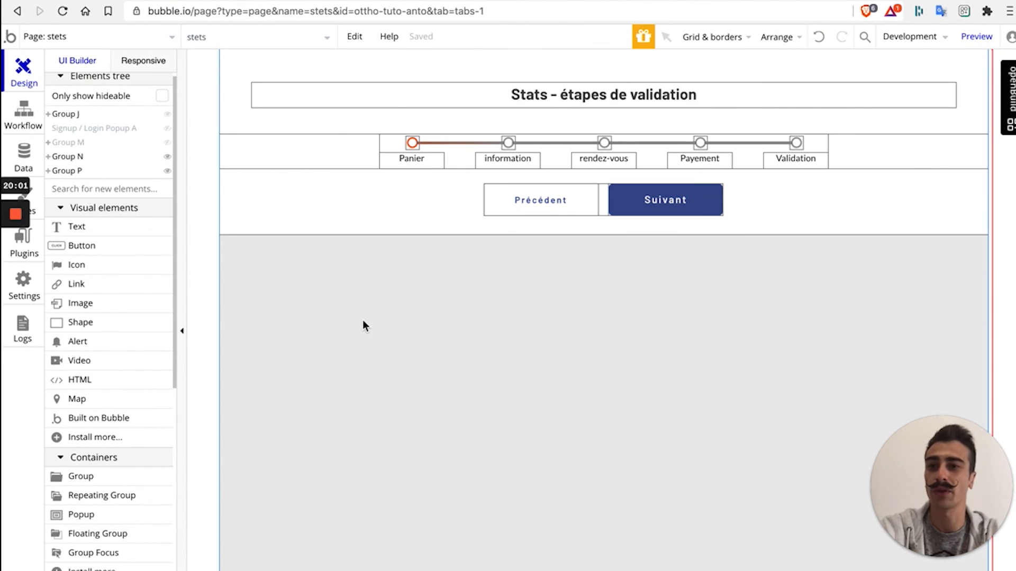
scroll(477, 319, "down", 1)
scroll(477, 319, "up", 1)
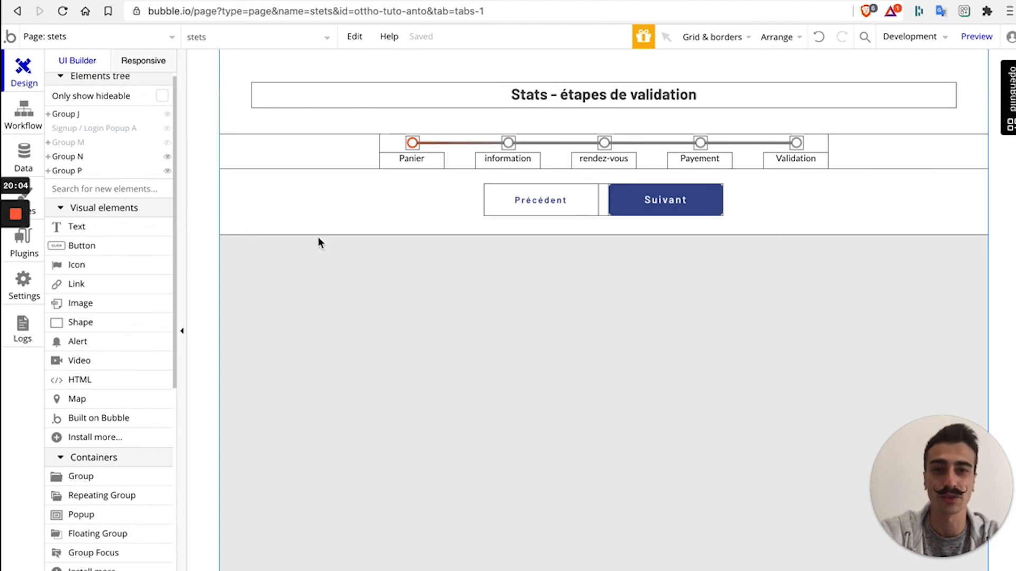